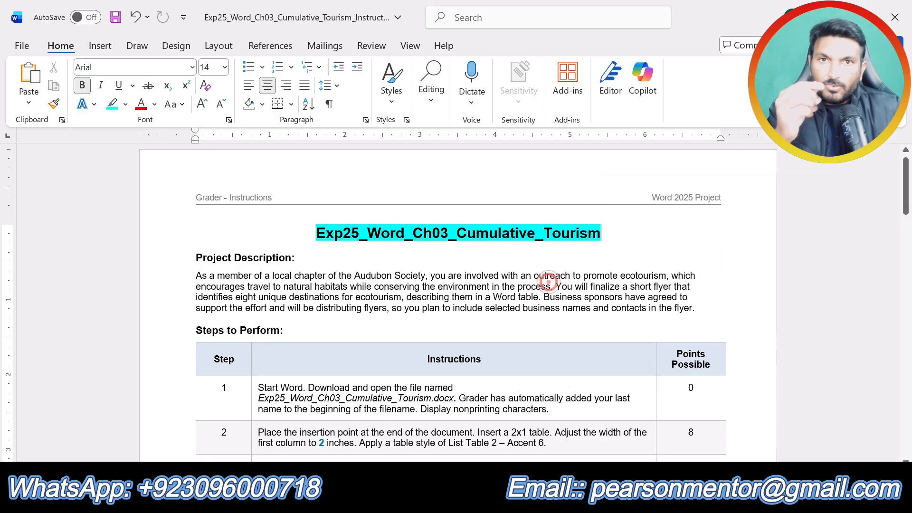
click(552, 287)
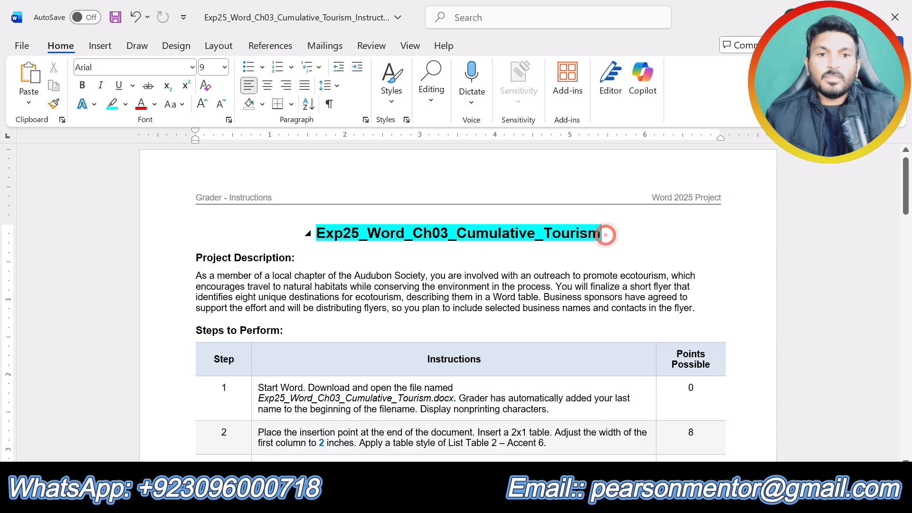
click(606, 233)
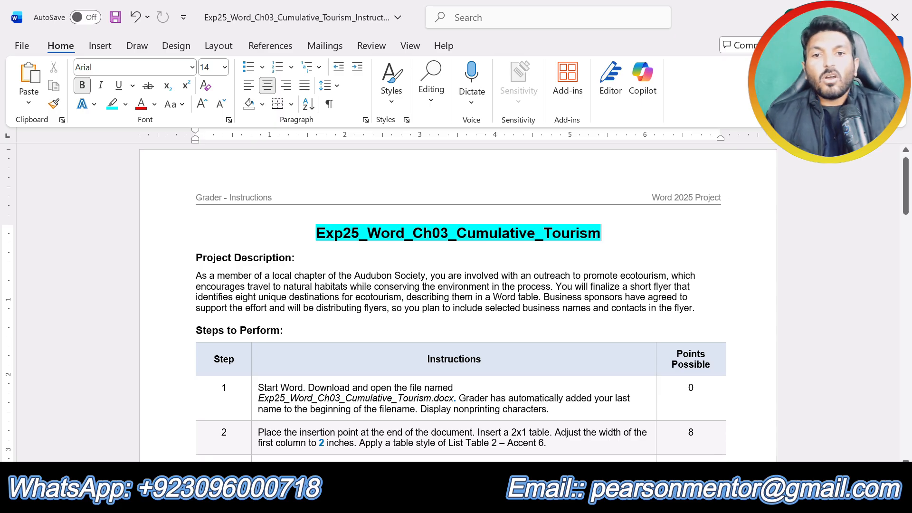
click(359, 266)
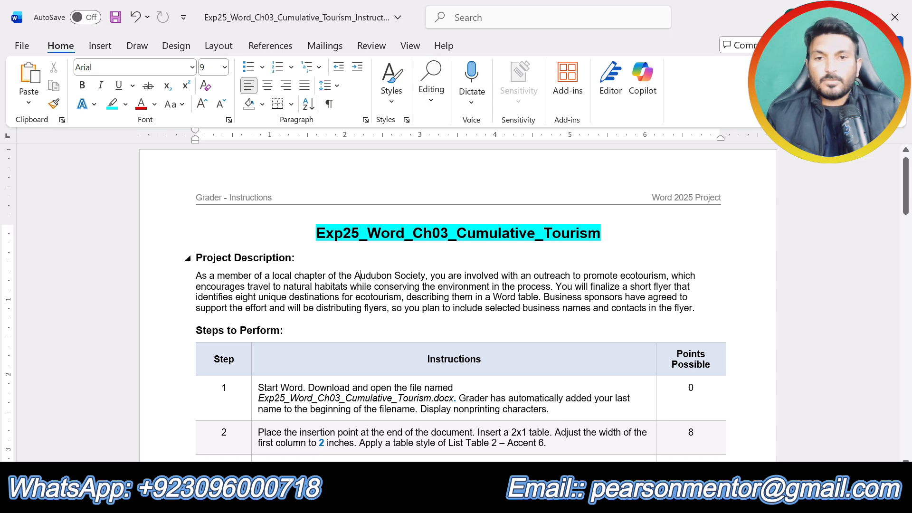
Step: Highlight the "Project Description:" and "Steps to Perform:" headings in turquoise
drag(304, 257, 196, 257)
click(257, 233)
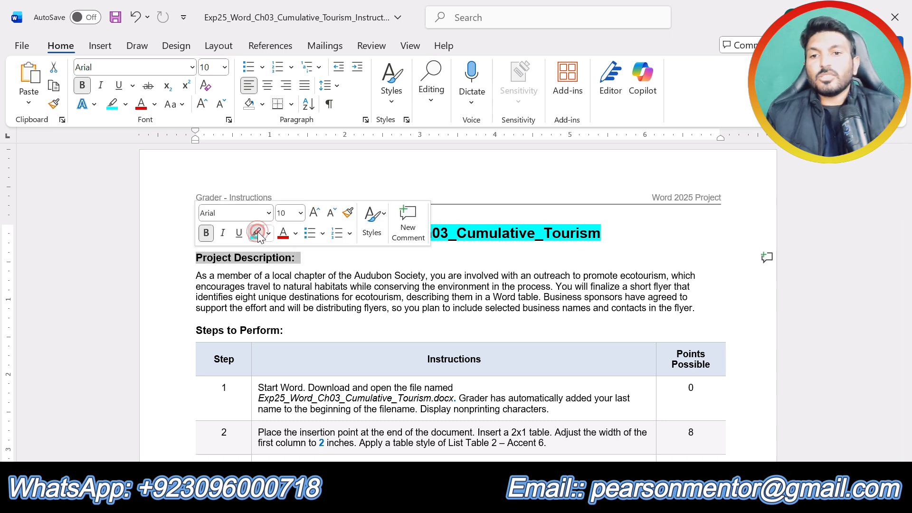
click(312, 287)
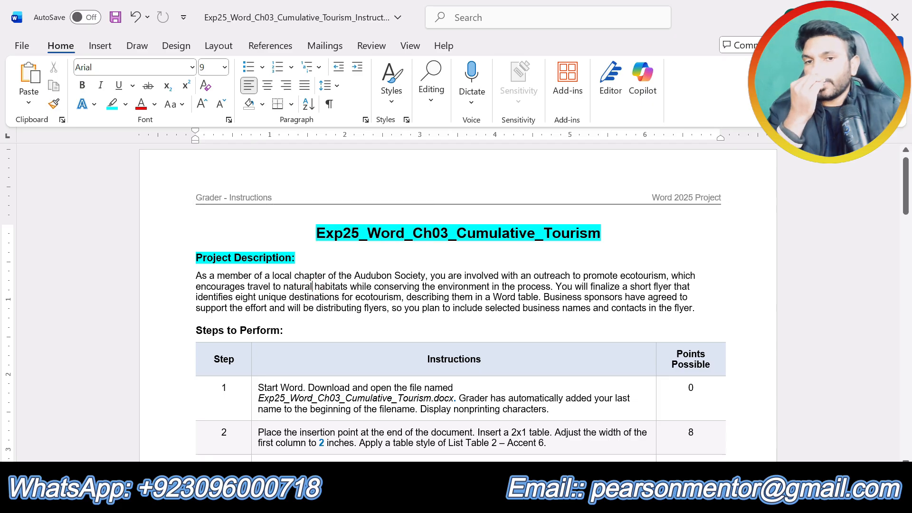
drag(699, 309, 196, 276)
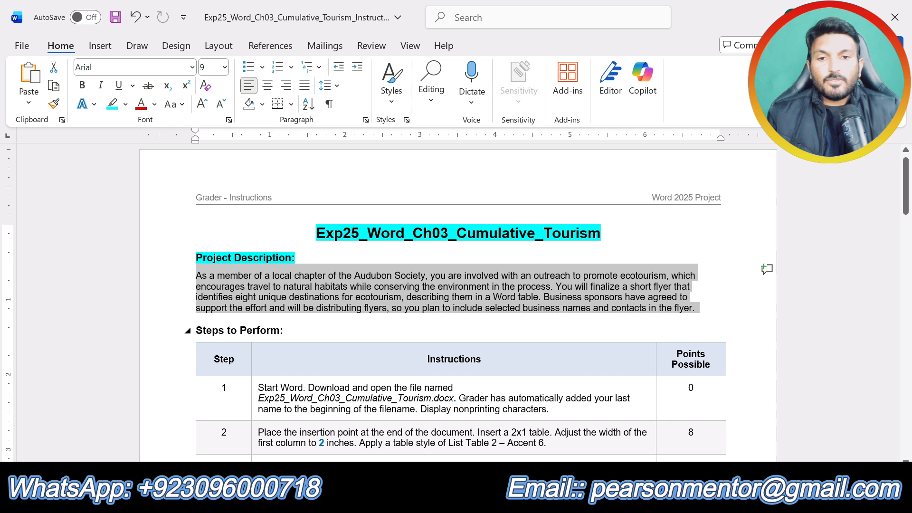
drag(288, 330, 193, 330)
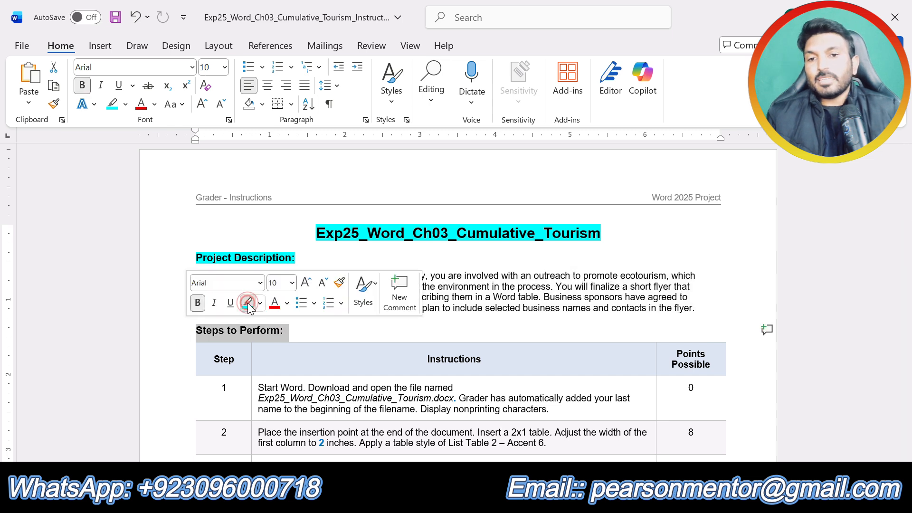
click(247, 302)
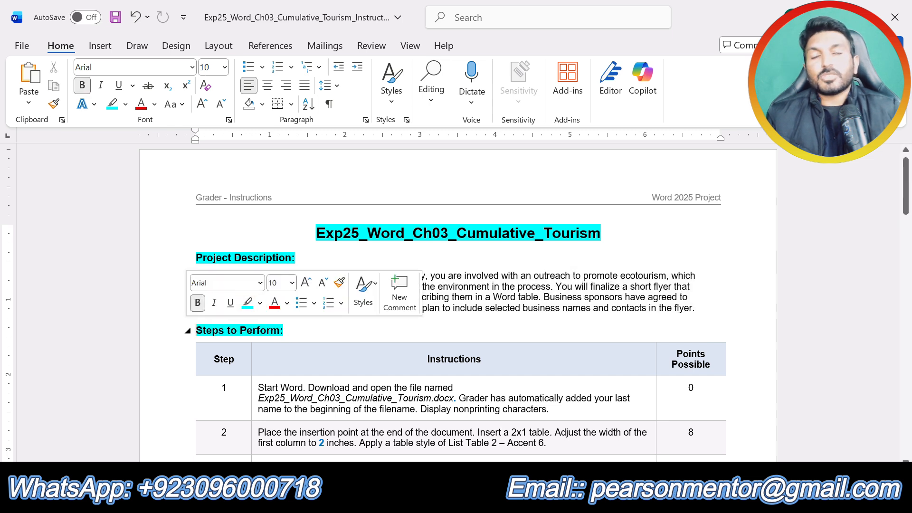
click(571, 340)
click(488, 286)
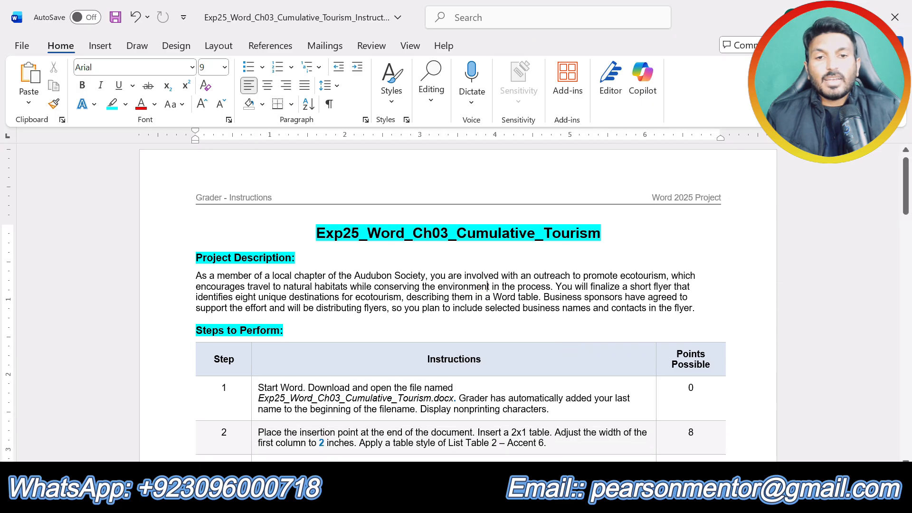
Step: Highlight the step 1 instruction text in the instructions table in yellow
scroll(513, 360, down, 15)
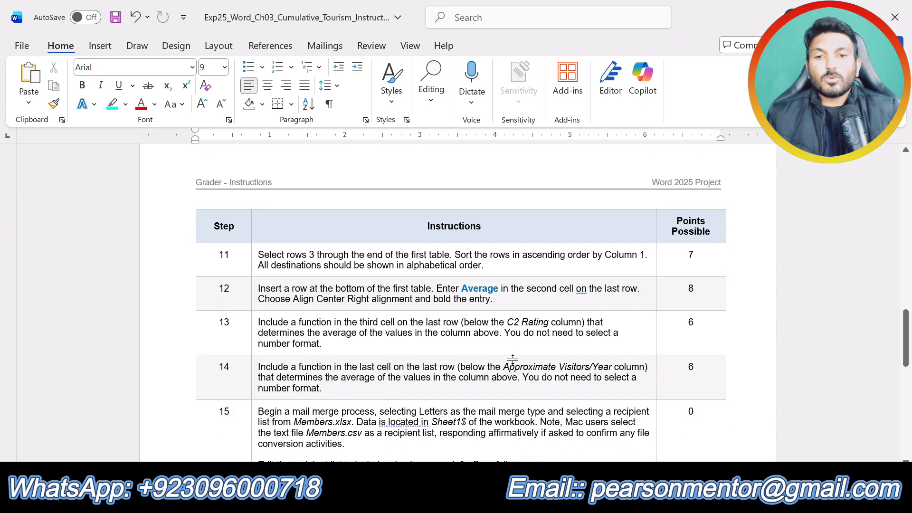
scroll(513, 360, down, 8)
scroll(513, 359, up, 20)
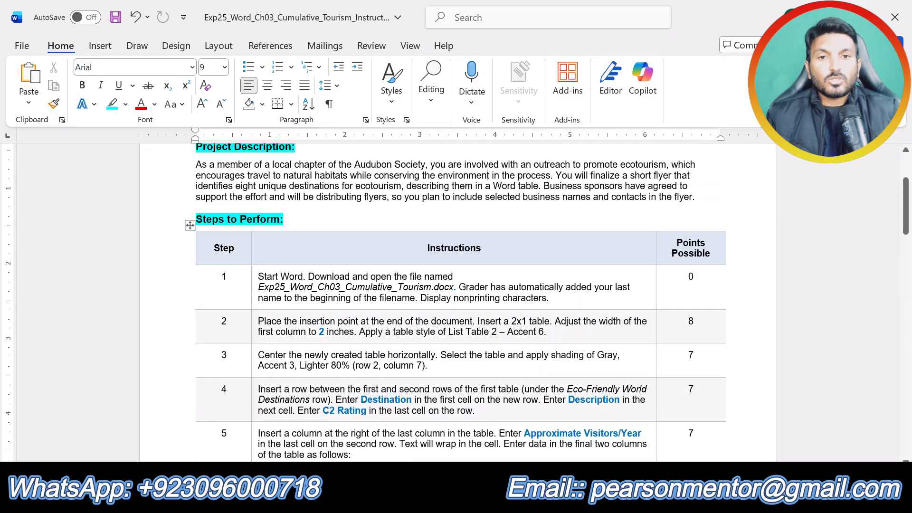
scroll(512, 360, up, 3)
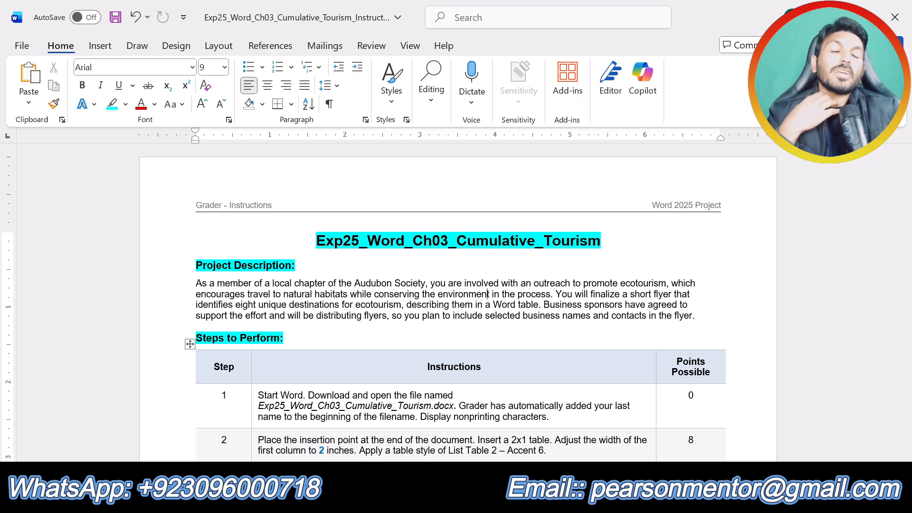
scroll(499, 359, down, 3)
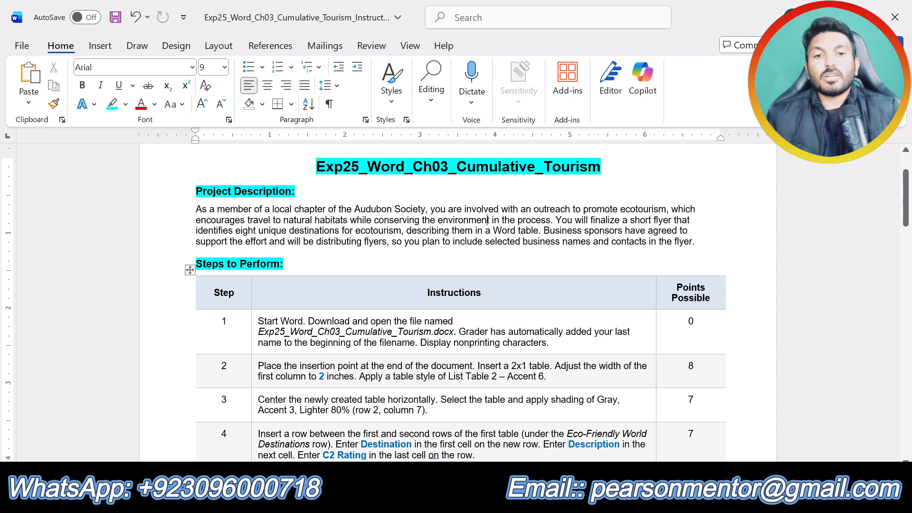
drag(554, 343, 262, 321)
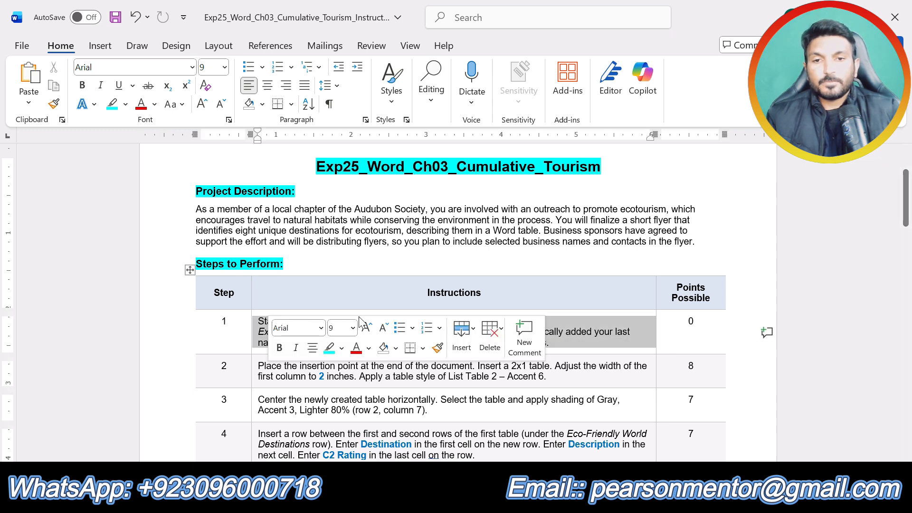
click(343, 348)
click(338, 240)
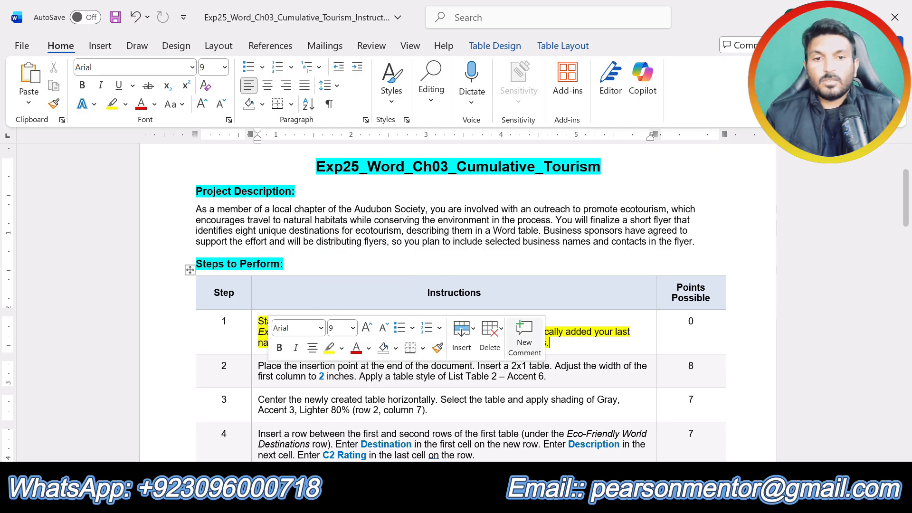
click(601, 334)
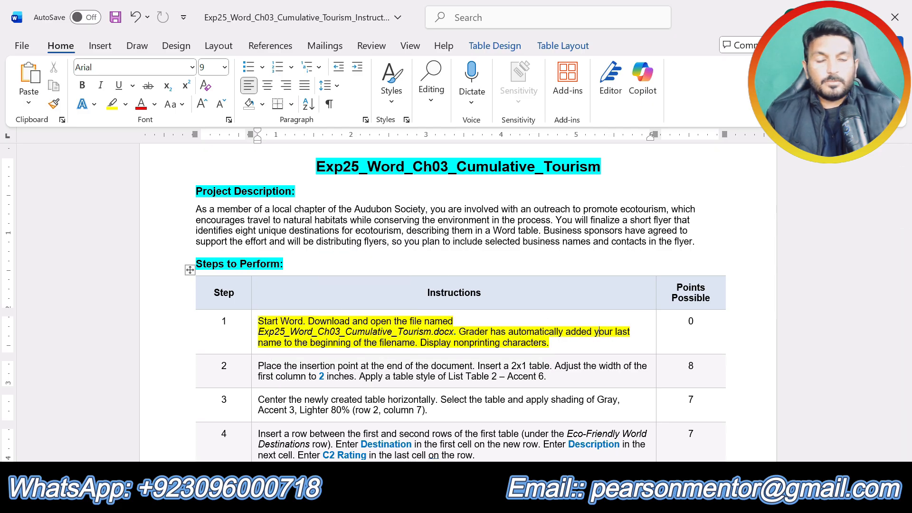
Step: Check that the Ecotourism flyer document is open, and return to the instructions document
scroll(326, 370, up, 1)
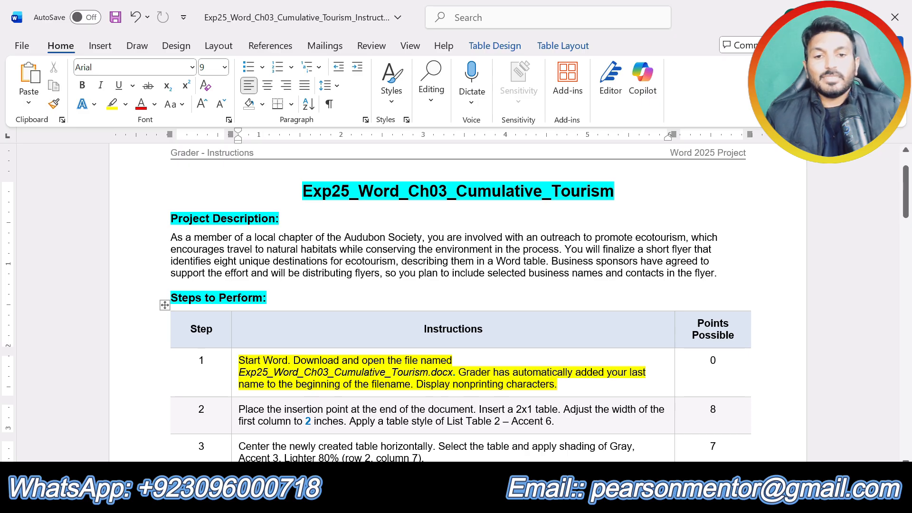
click(472, 501)
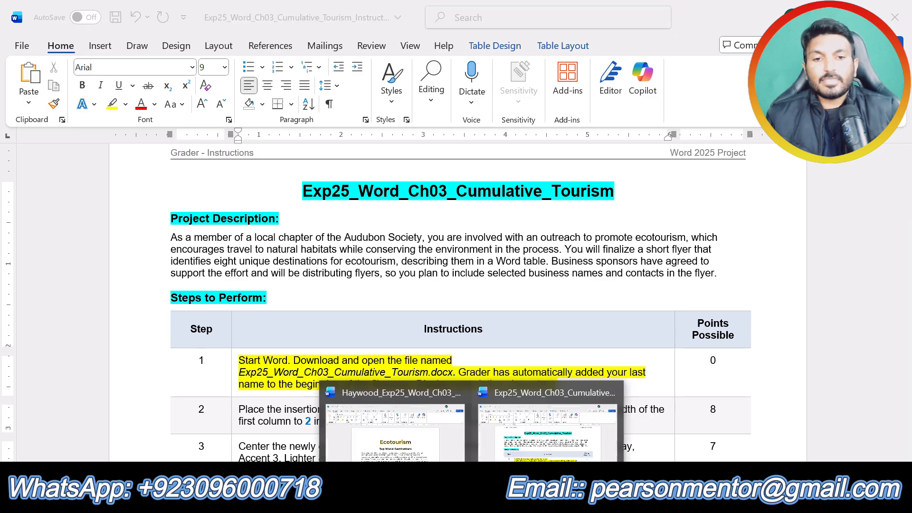
click(395, 435)
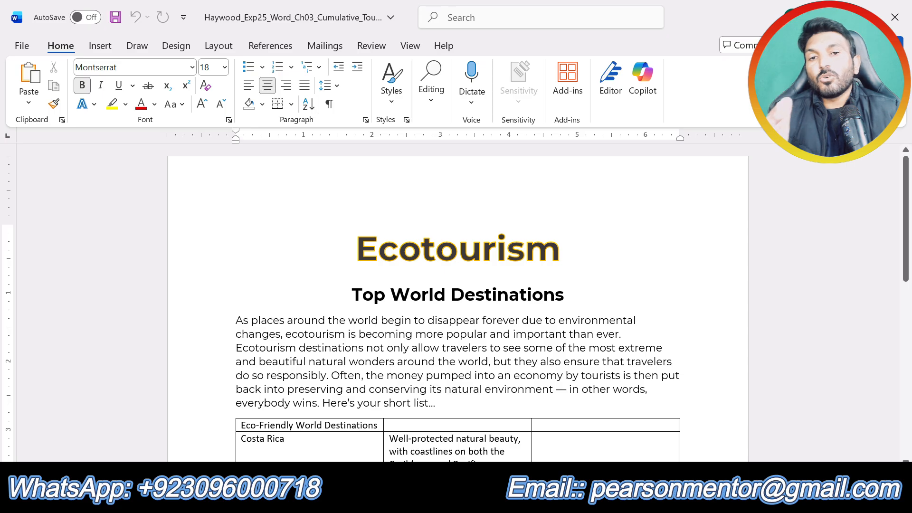
click(471, 503)
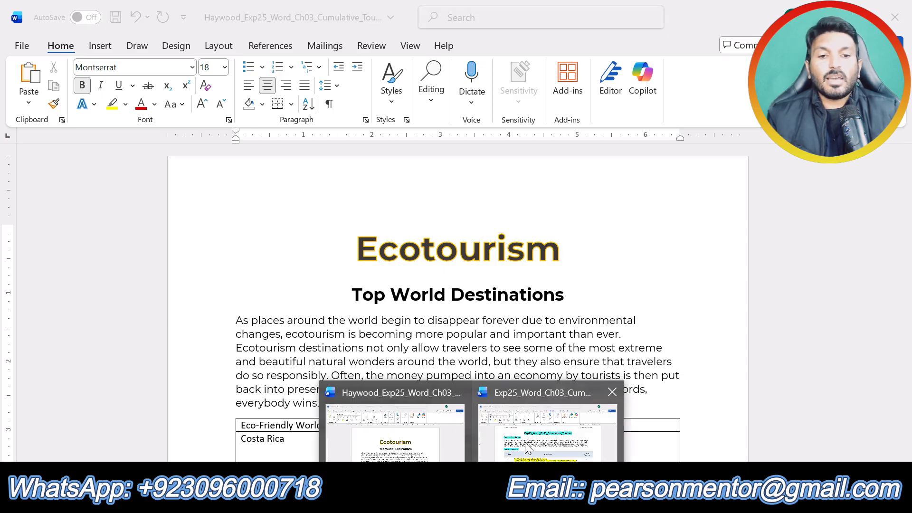
click(528, 448)
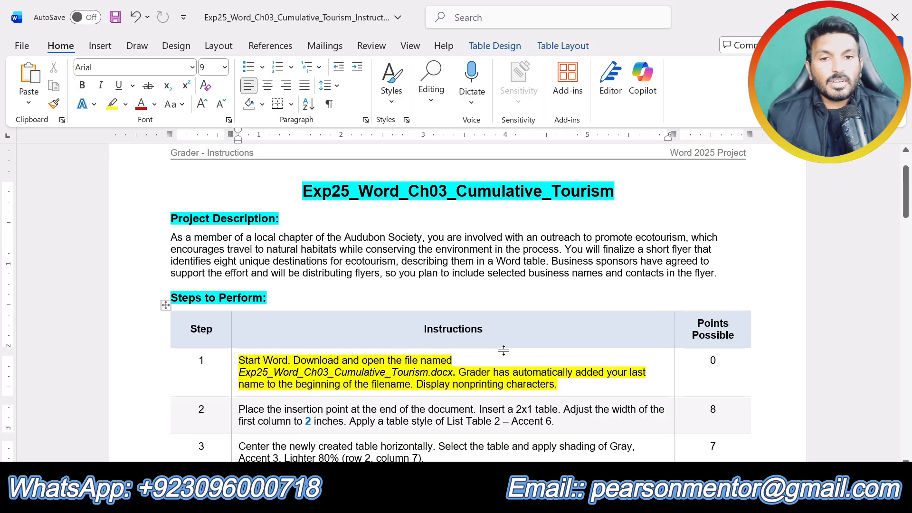
Step: Undo the highlight on the step 1 instruction and highlight the step 2 instruction text in yellow instead
key(ctrl+z)
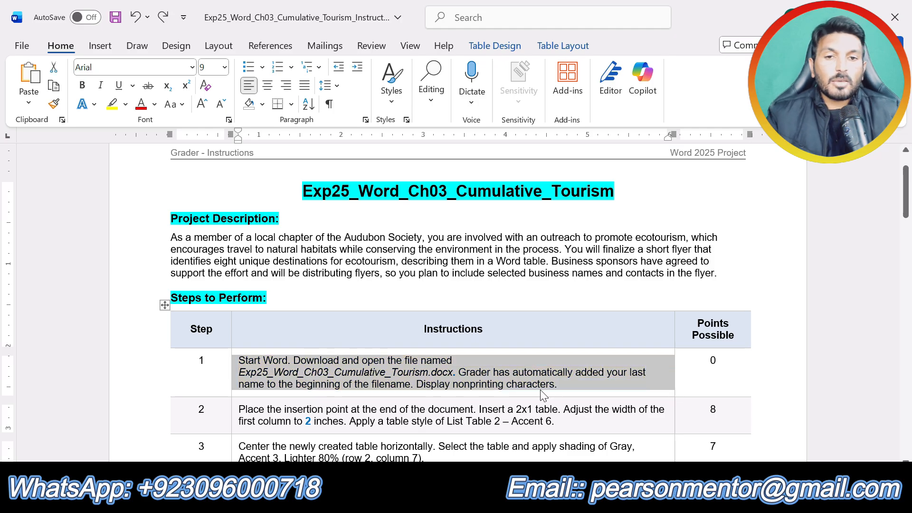
drag(555, 421, 237, 409)
click(296, 385)
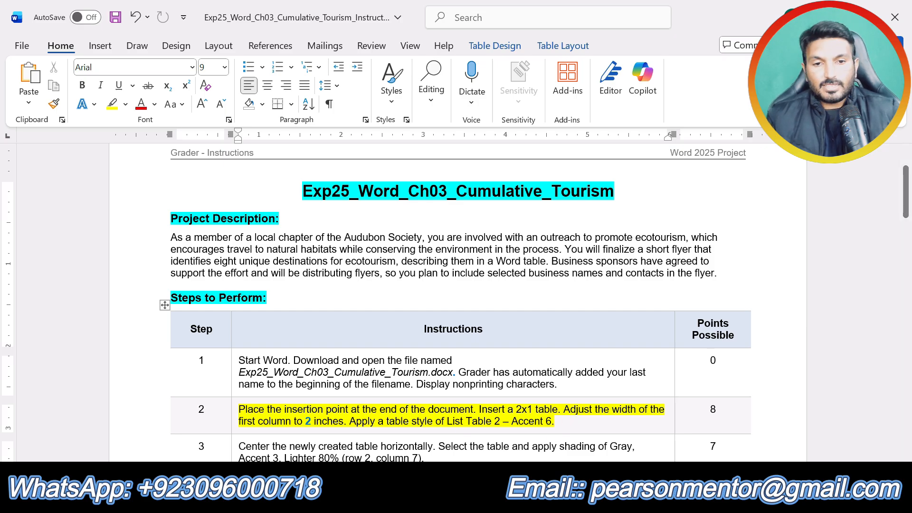
Step: In the Ecotourism flyer document, display nonprinting characters and place the insertion point in the empty last paragraph
mouse_move(472, 500)
click(395, 427)
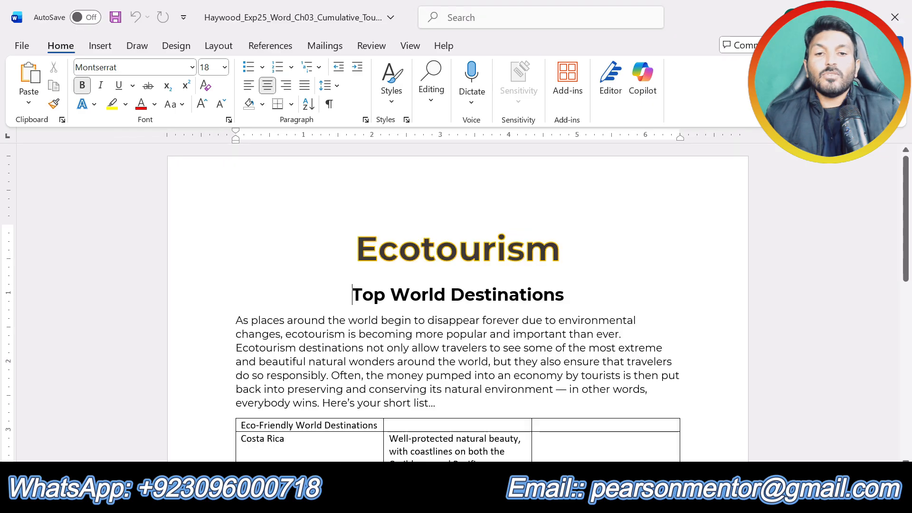
scroll(456, 305, down, 10)
click(330, 103)
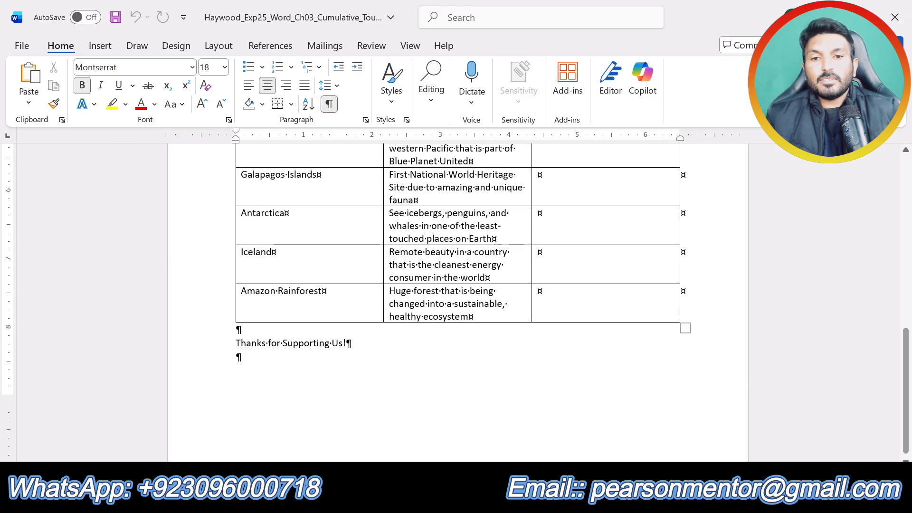
click(223, 370)
click(239, 359)
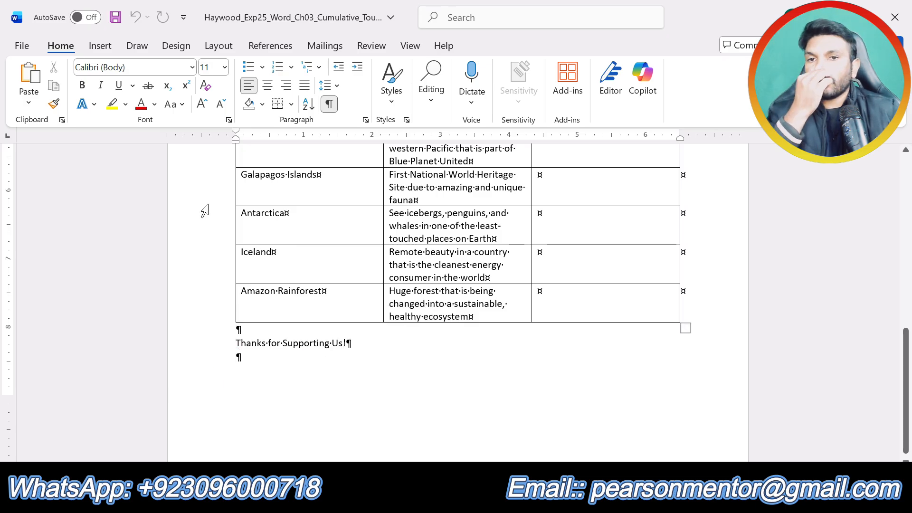
Step: Insert a table with 2 columns and 1 row at the end of the flyer
click(107, 46)
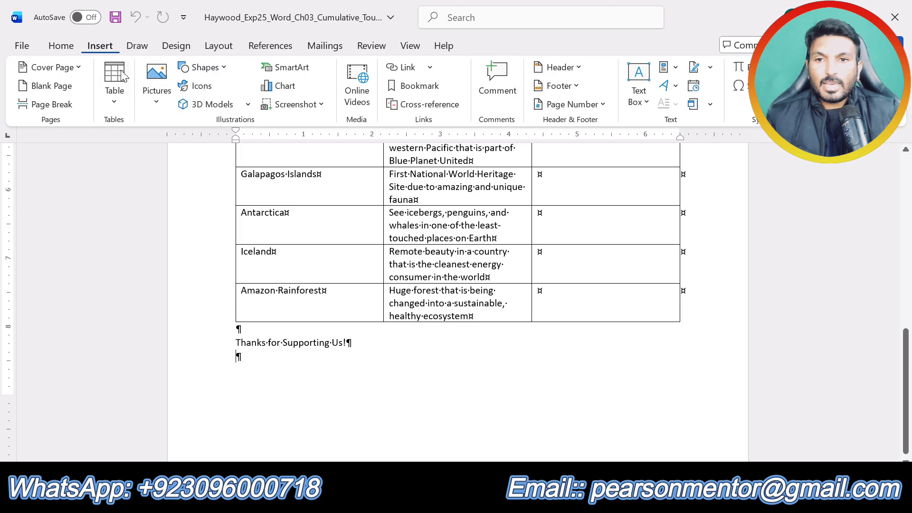
click(119, 105)
click(179, 268)
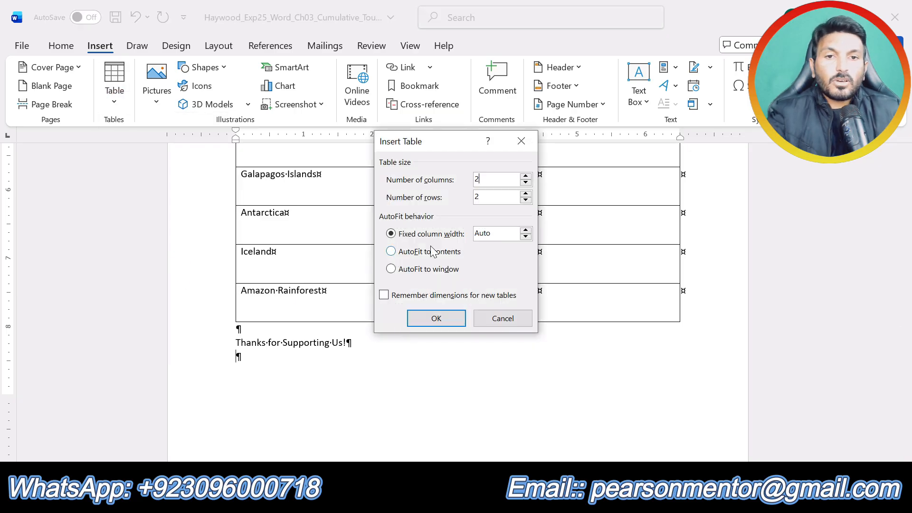
text(2)
key(Tab)
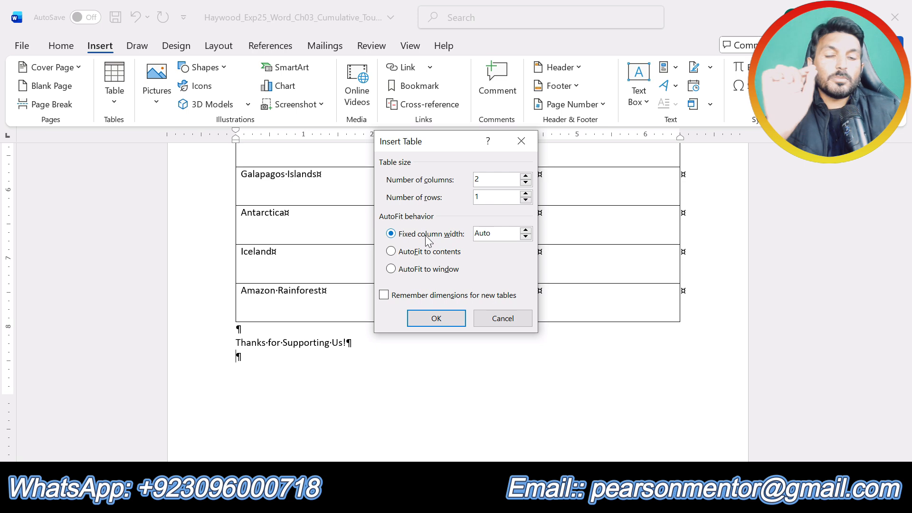
click(437, 317)
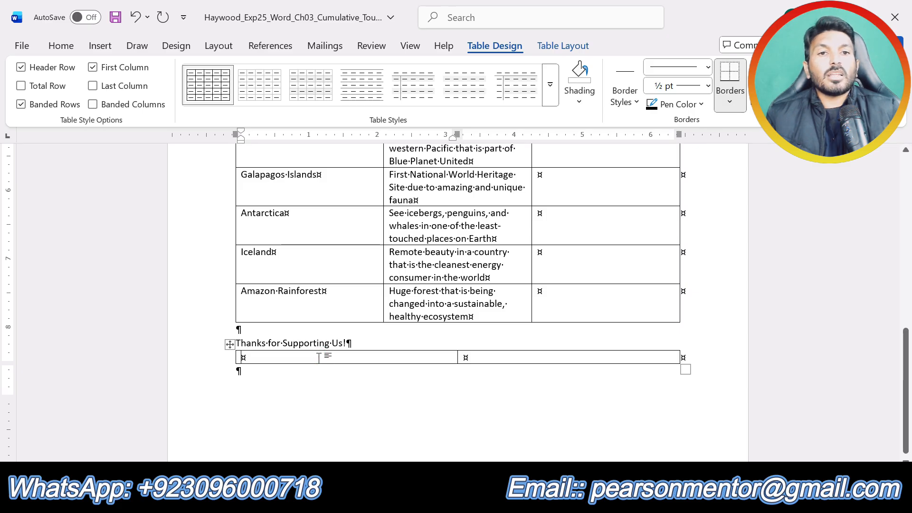
Step: Set the width of the new table's first column to 2 inches
click(318, 357)
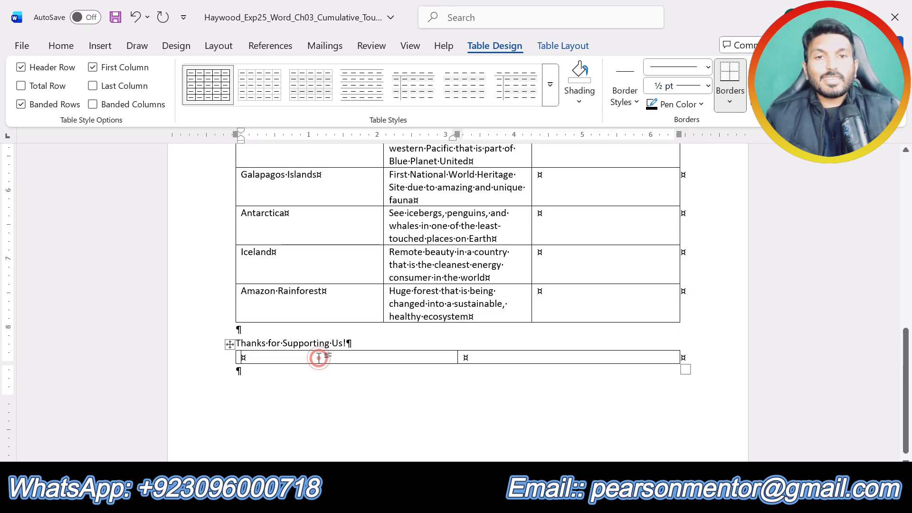
click(564, 46)
click(490, 86)
text(2)
key(Return)
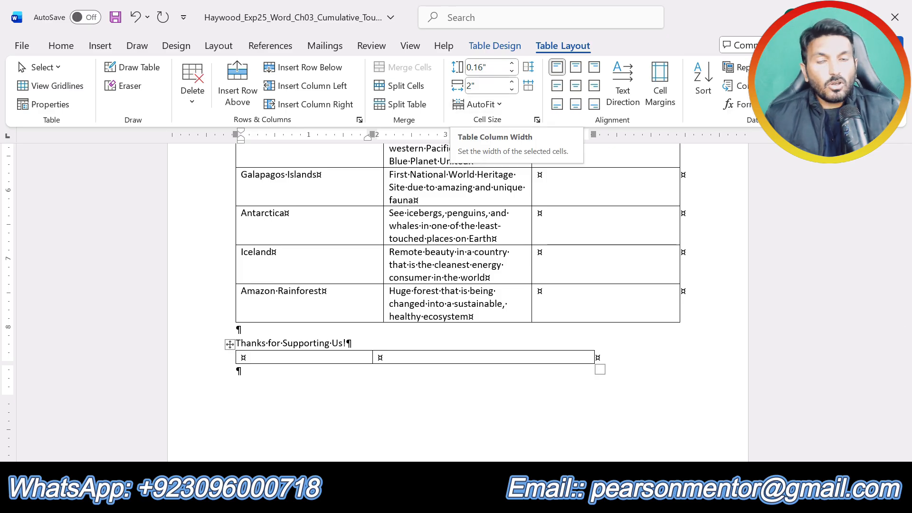
Step: Check the highlighted step 2 instruction for the required table style, and return to the flyer document
click(471, 496)
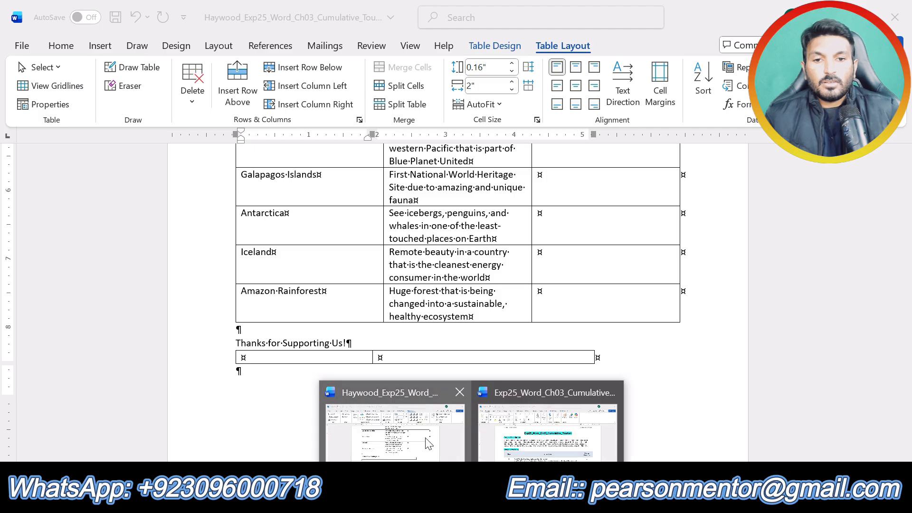
click(530, 446)
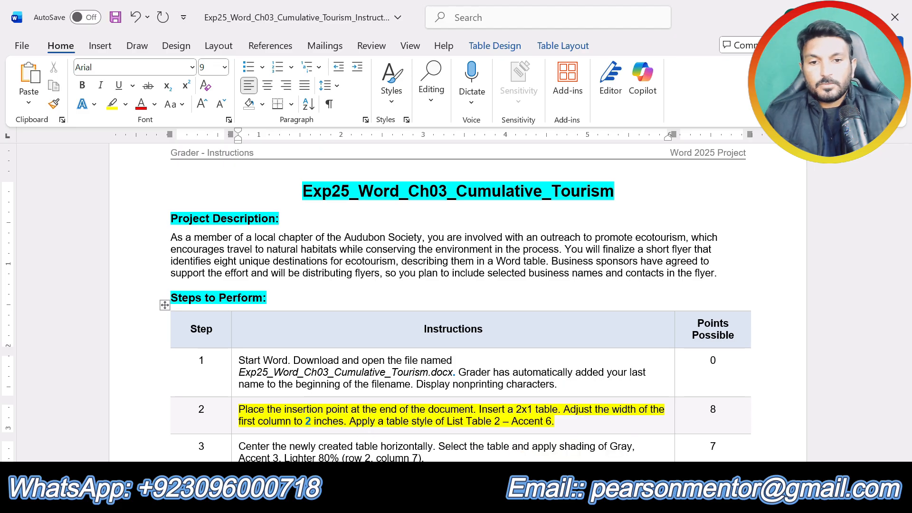
click(394, 423)
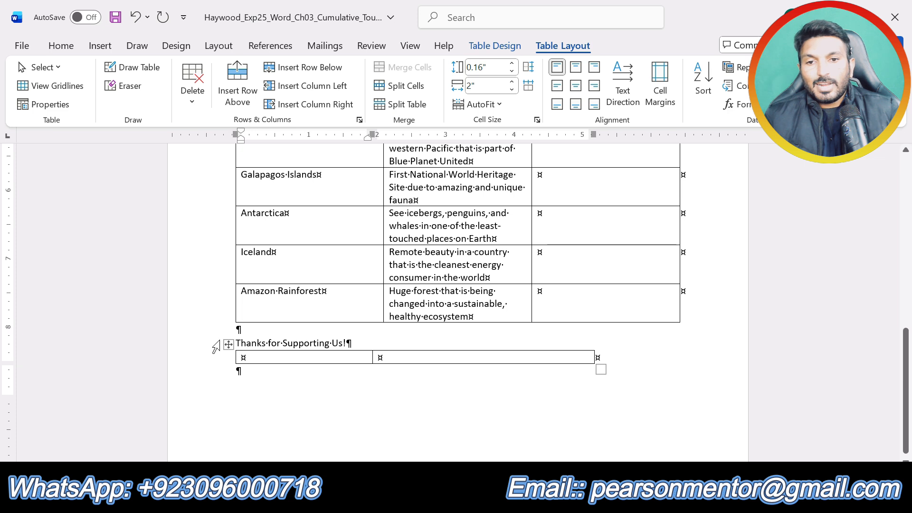
Step: Apply the List Table 2 - Accent 6 table style to the new two-column table at the end of the flyer
click(224, 356)
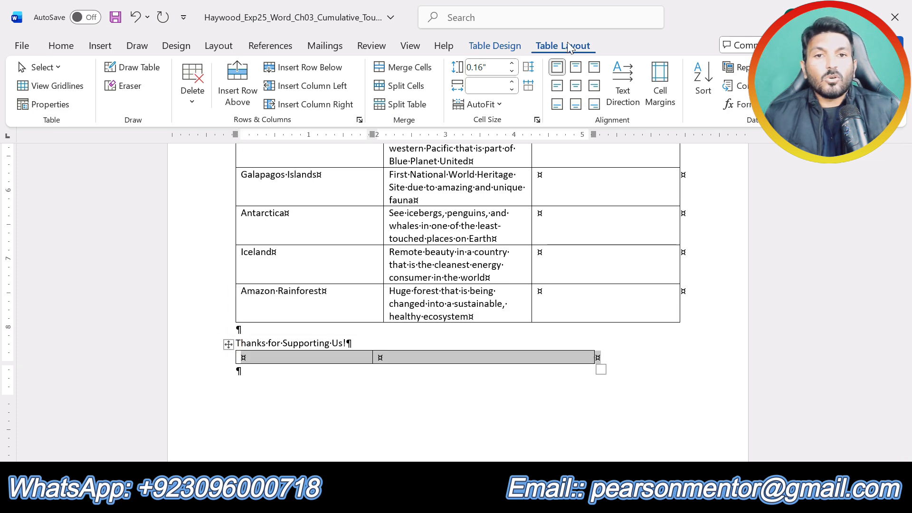
click(497, 46)
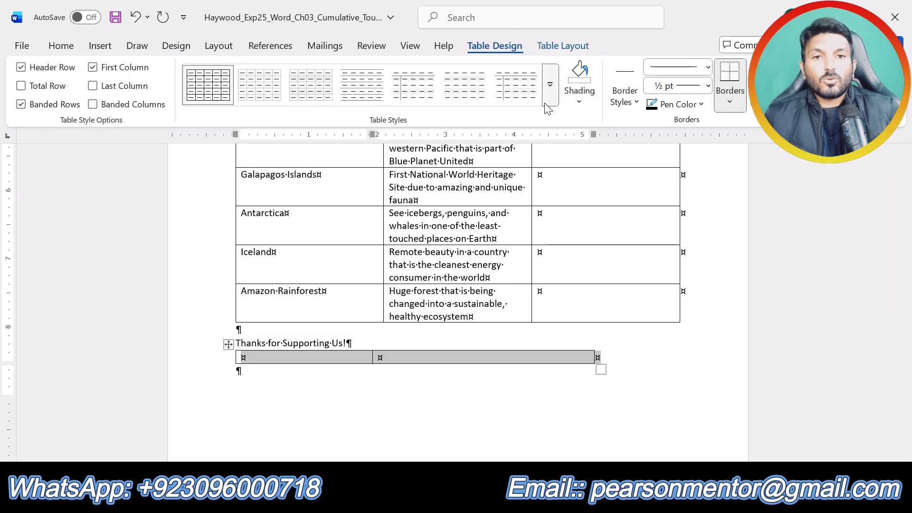
click(550, 86)
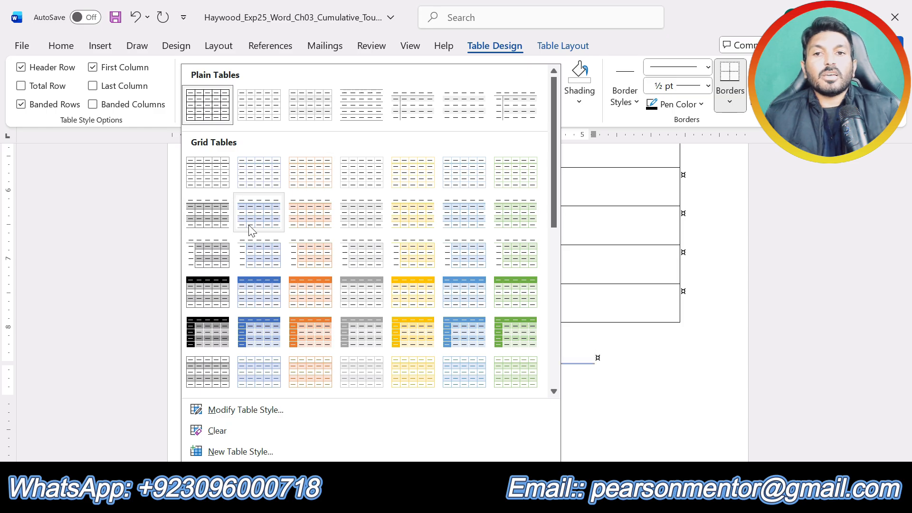
scroll(297, 269, down, 5)
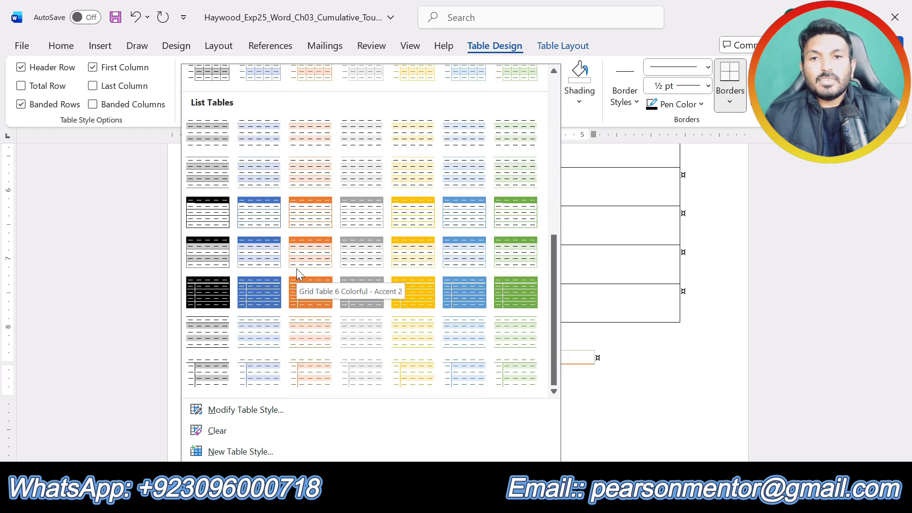
click(514, 181)
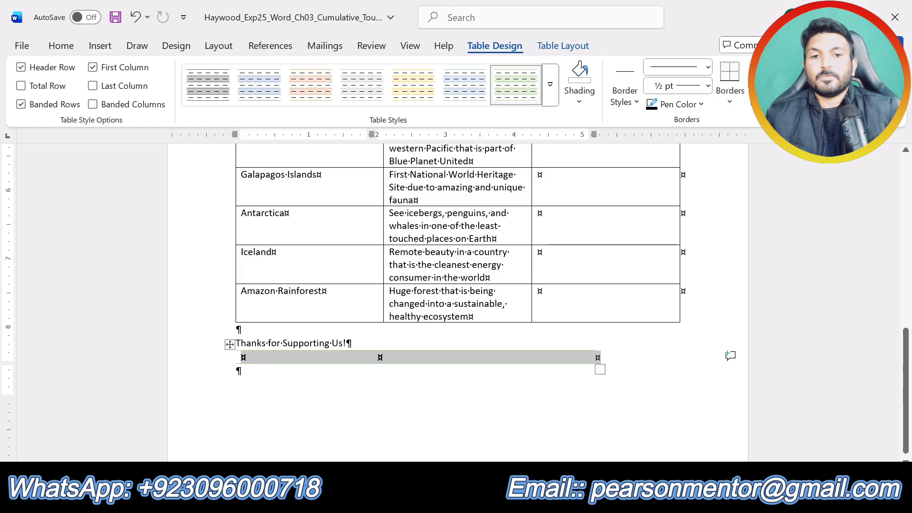
click(498, 391)
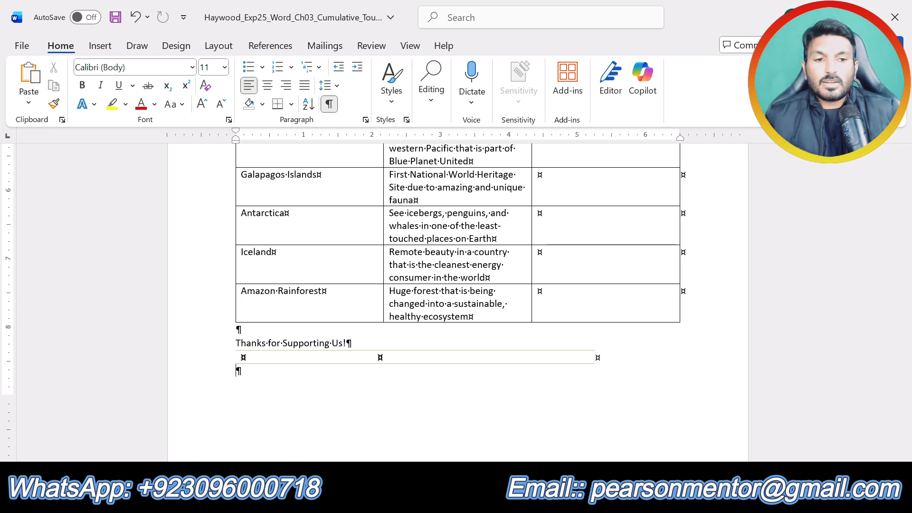
Step: In the instructions document, undo the step 2 highlight and highlight the step 3 instruction in yellow
click(570, 425)
key(ctrl+z)
scroll(457, 302, down, 3)
drag(430, 298, 238, 287)
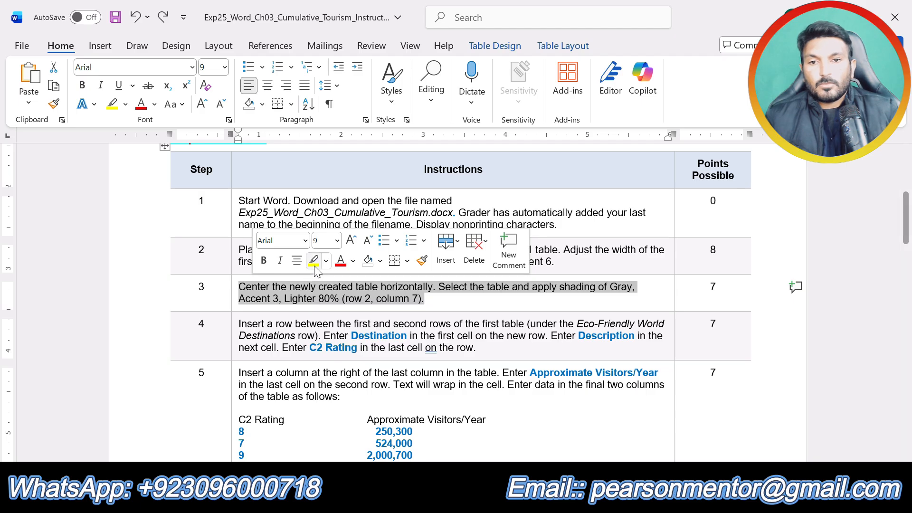
click(313, 261)
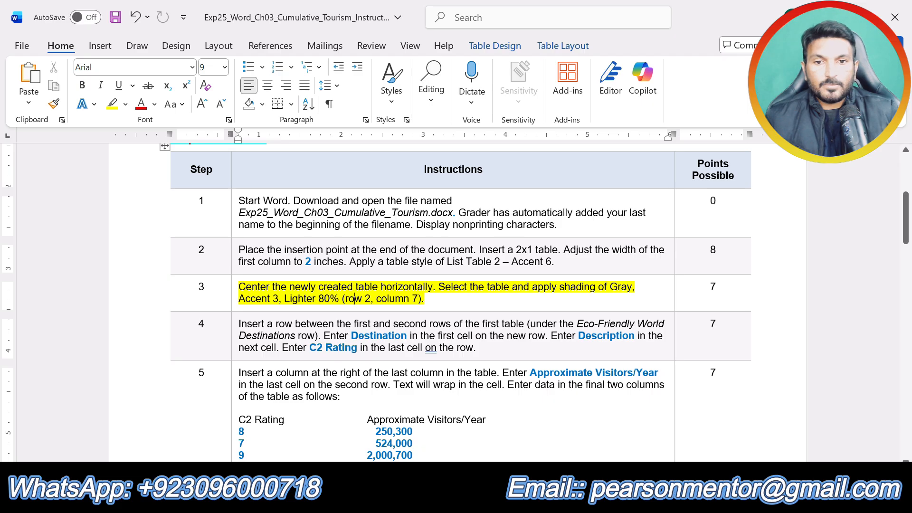
Step: Return to the flyer document and center the whole new table horizontally on the page
click(472, 497)
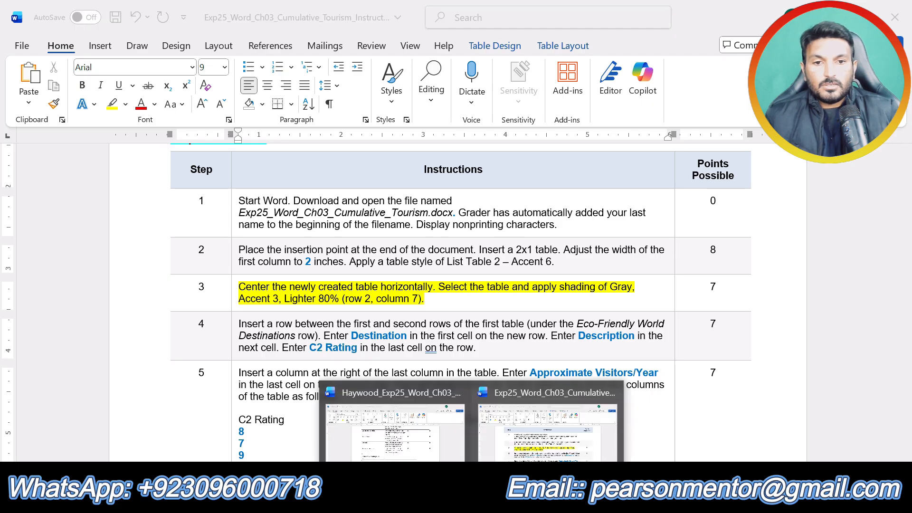
click(384, 449)
click(229, 341)
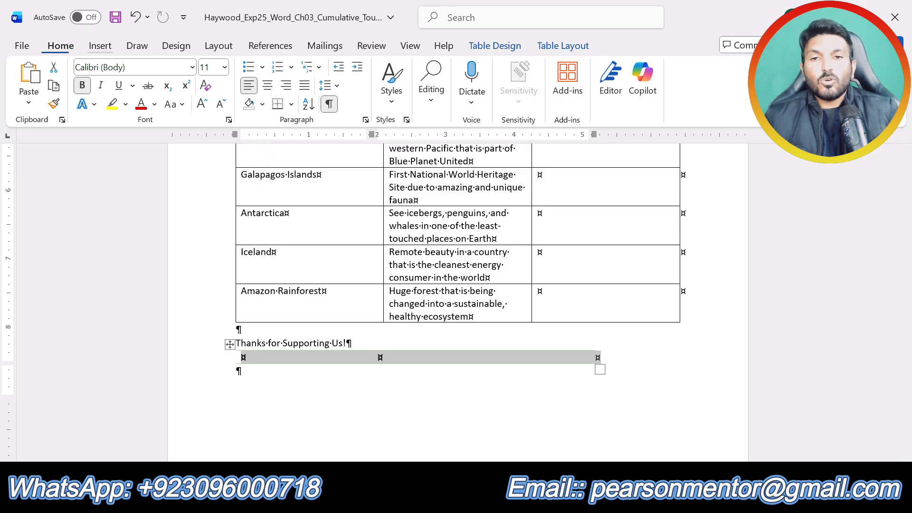
click(268, 88)
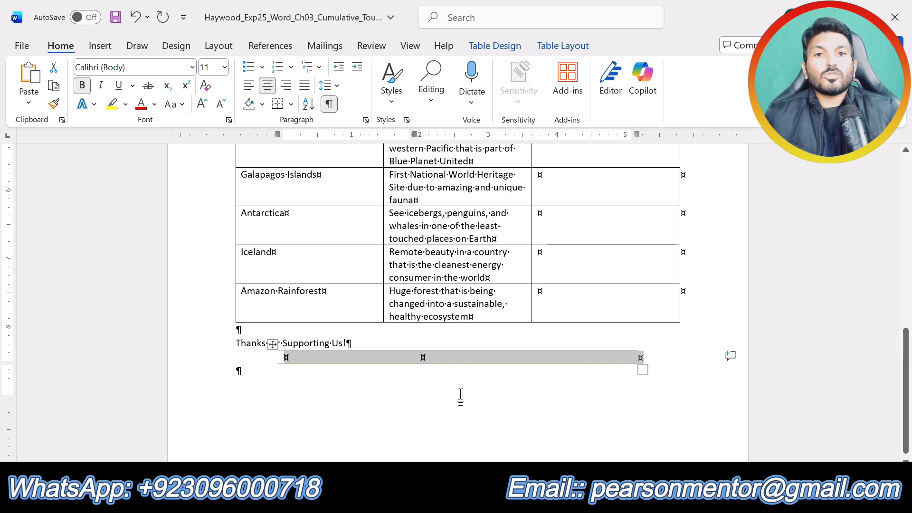
Step: Recheck the step 3 shading color in the instructions and shade the new table with Gray, Accent 3, Lighter 80%
click(494, 46)
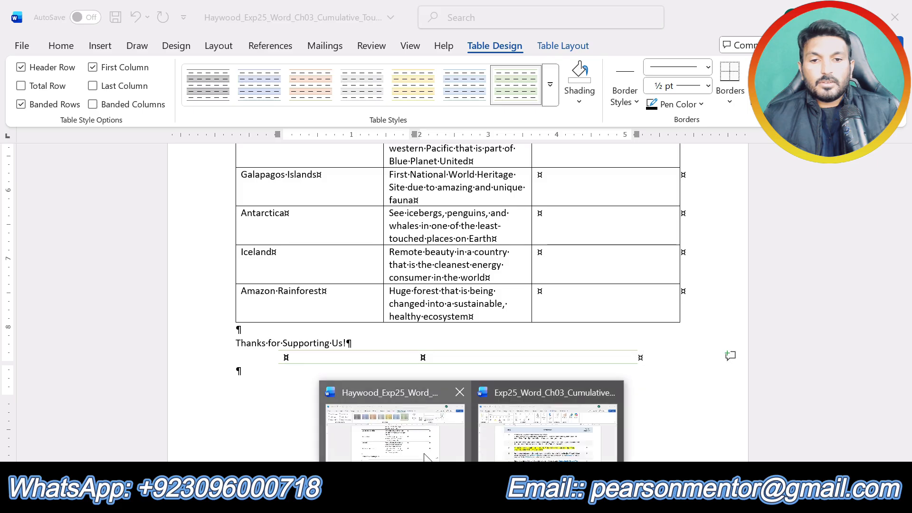
mouse_move(537, 501)
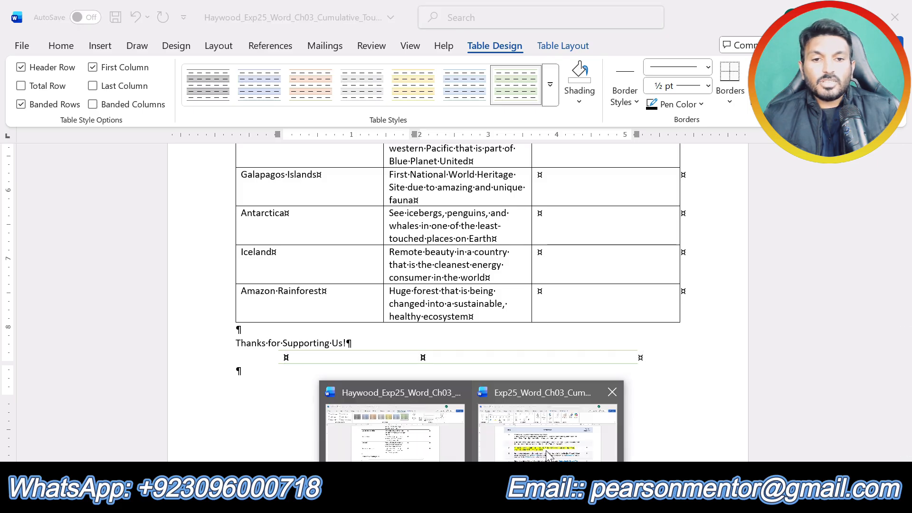
click(642, 430)
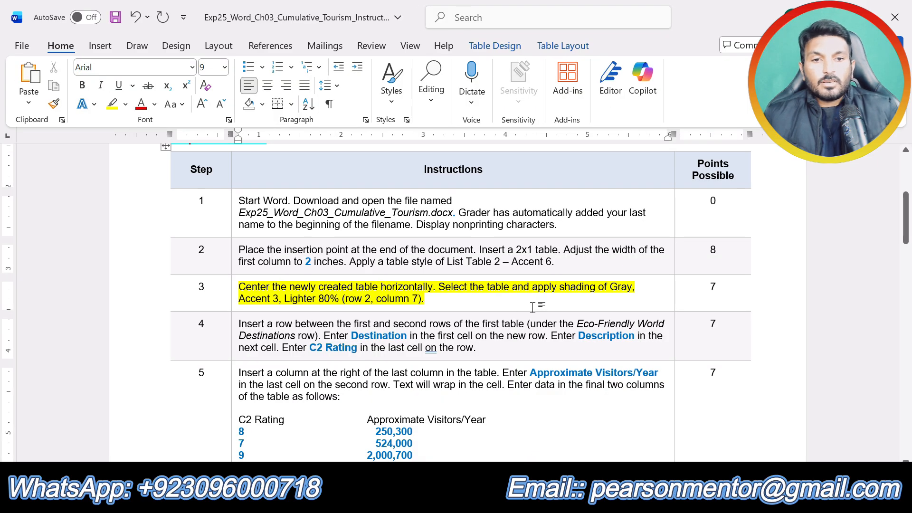
mouse_move(475, 502)
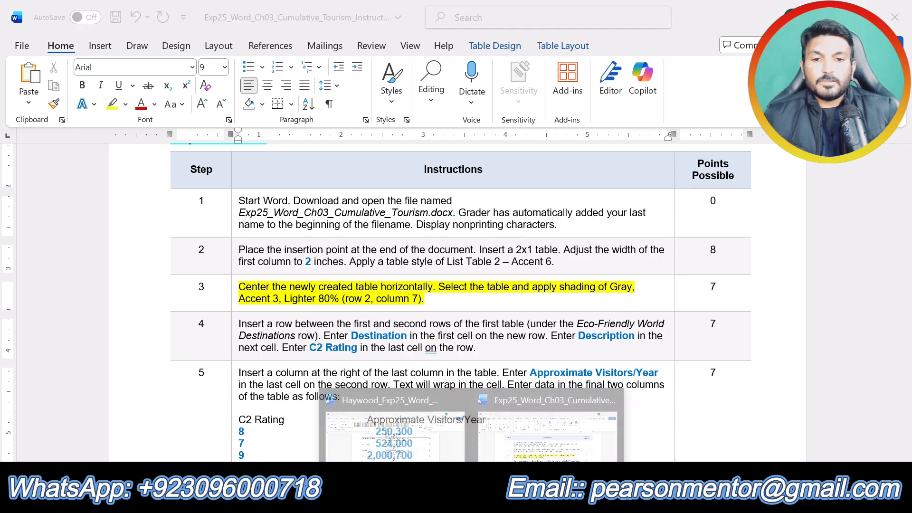
click(407, 439)
click(584, 100)
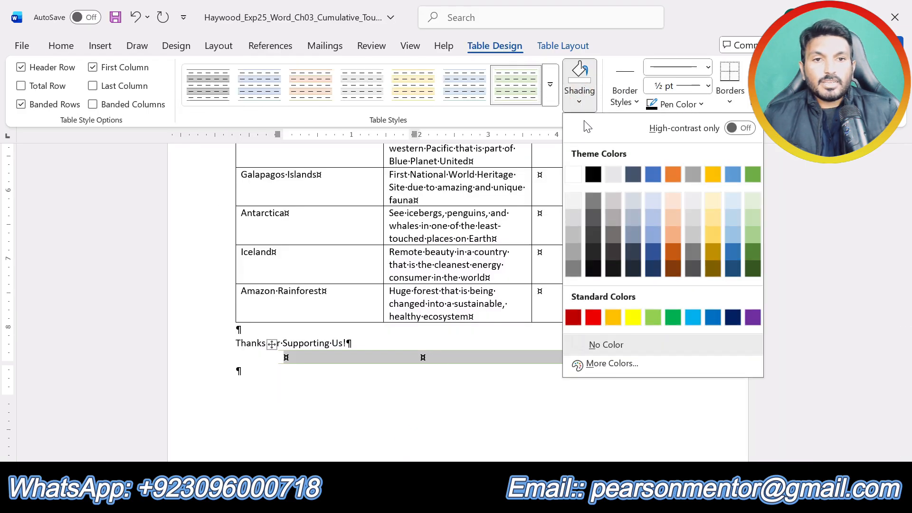
click(696, 200)
click(463, 407)
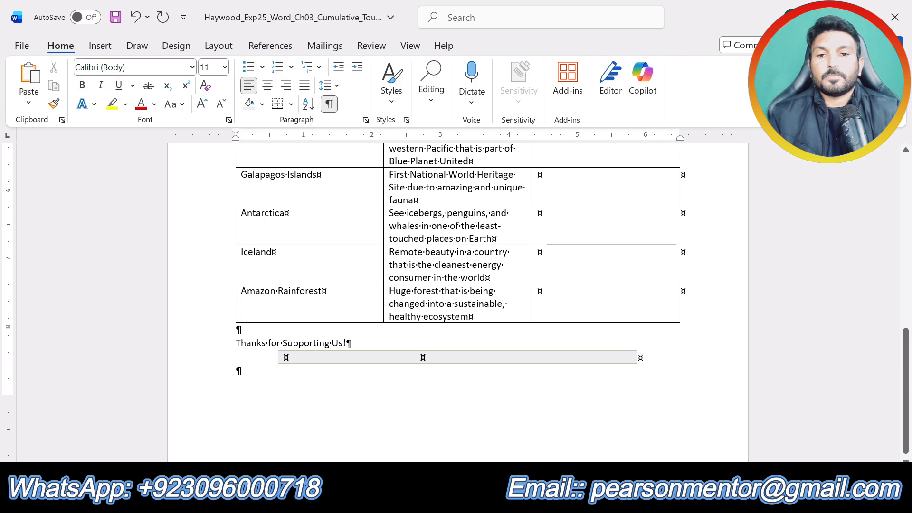
Step: In the instructions document, undo the step 3 highlight and highlight the step 4 instruction in yellow
click(472, 502)
click(418, 448)
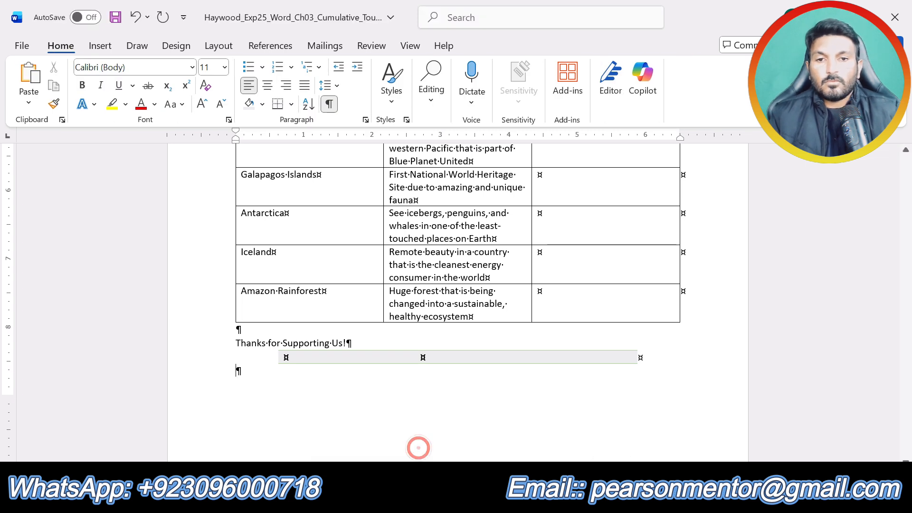
click(472, 502)
click(547, 442)
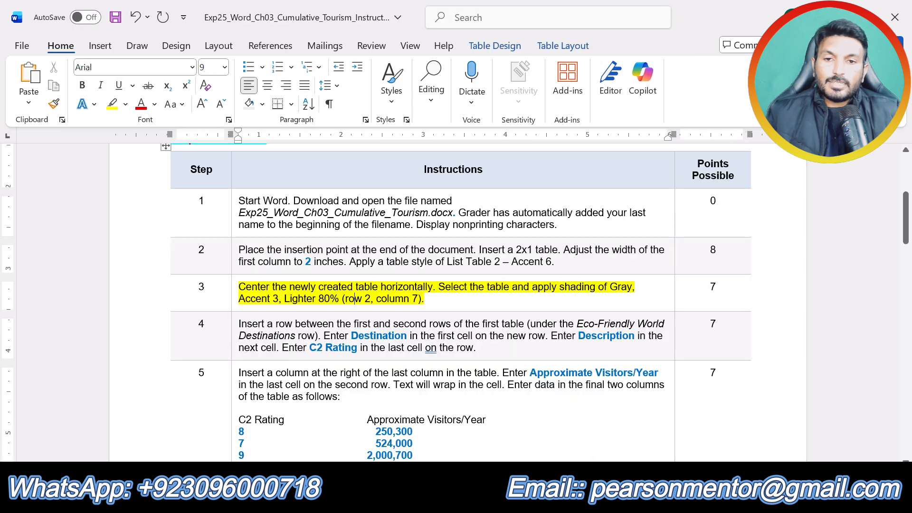
key(ctrl+z)
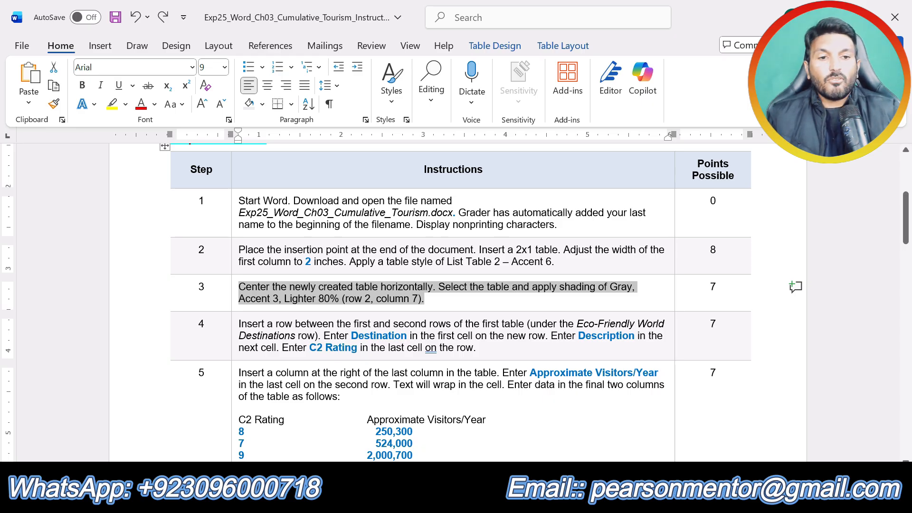
drag(477, 348, 239, 324)
click(296, 298)
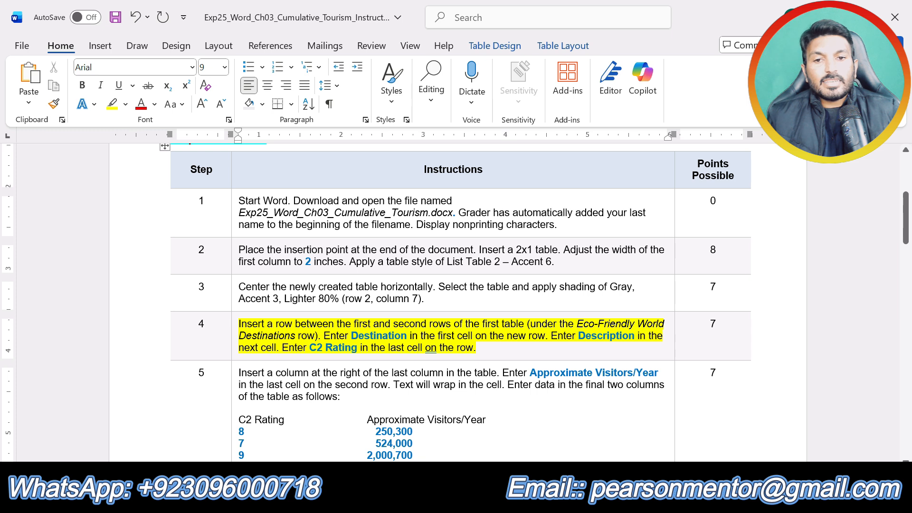
Step: In the flyer's first table, insert a row directly below the Eco-Friendly World Destinations row
click(472, 501)
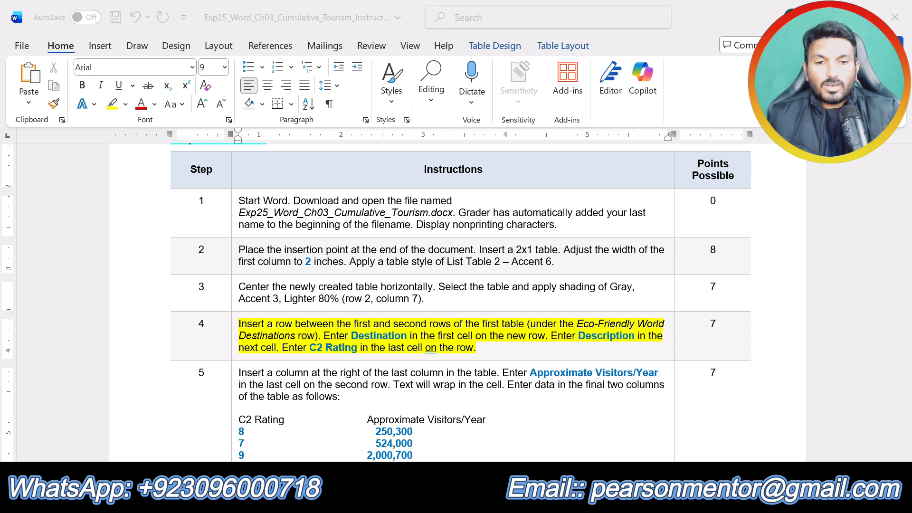
click(411, 447)
scroll(362, 307, up, 5)
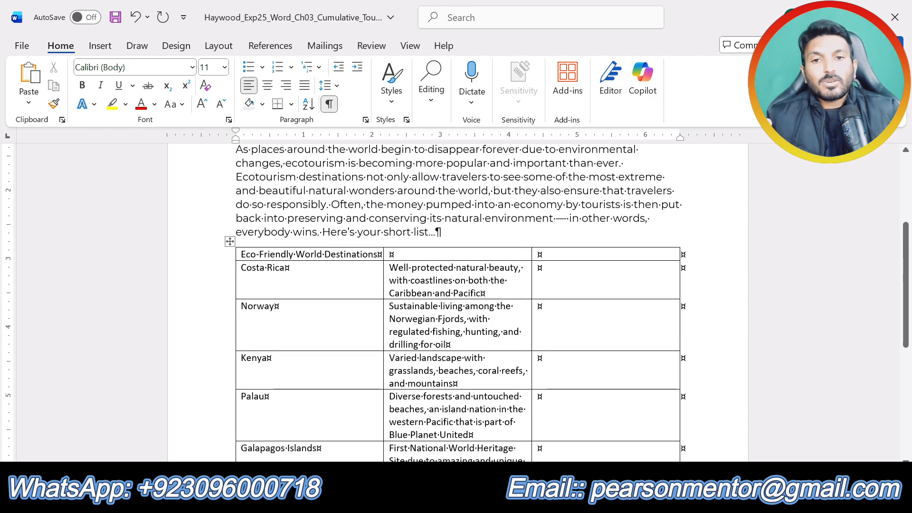
click(307, 254)
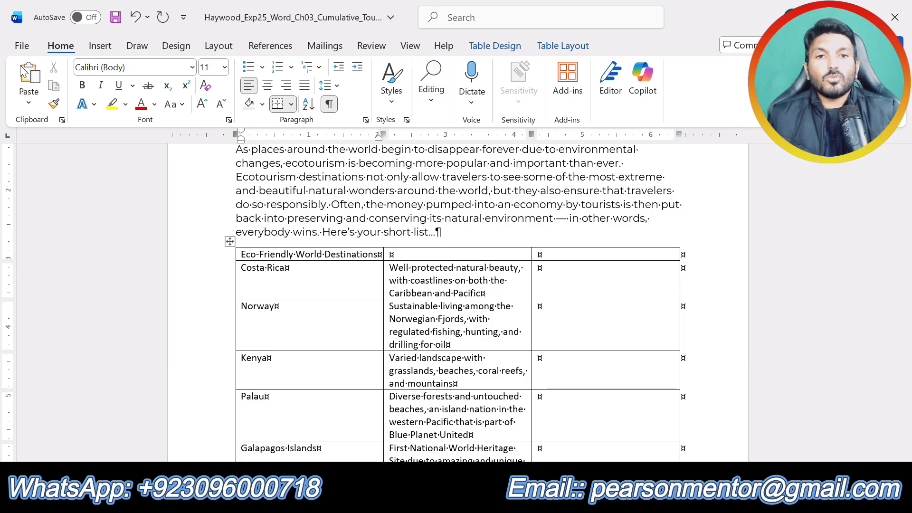
click(554, 47)
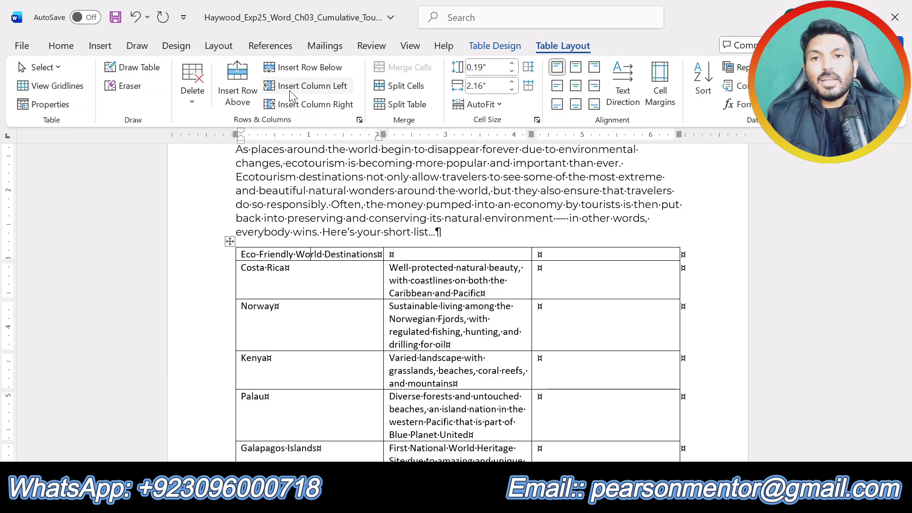
click(310, 71)
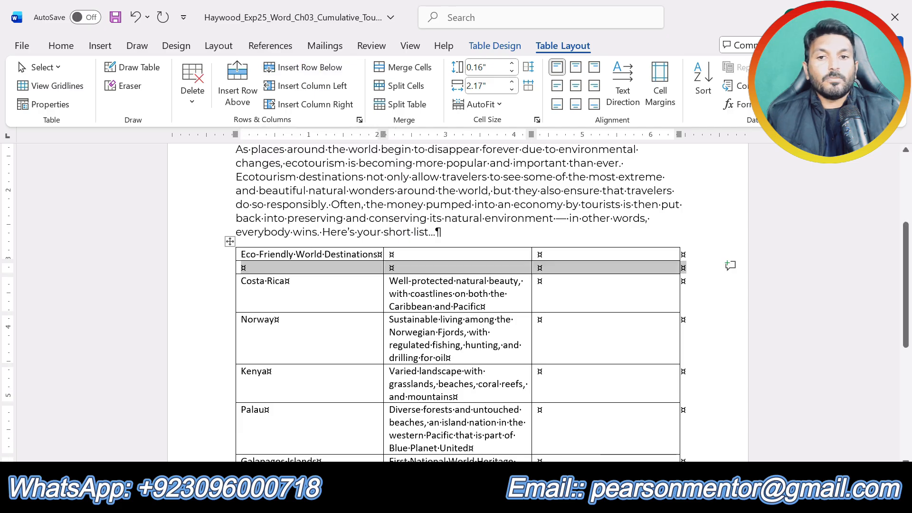
Step: Check the highlighted step 4 instruction for the new row's cell text, and return to the flyer document
click(472, 496)
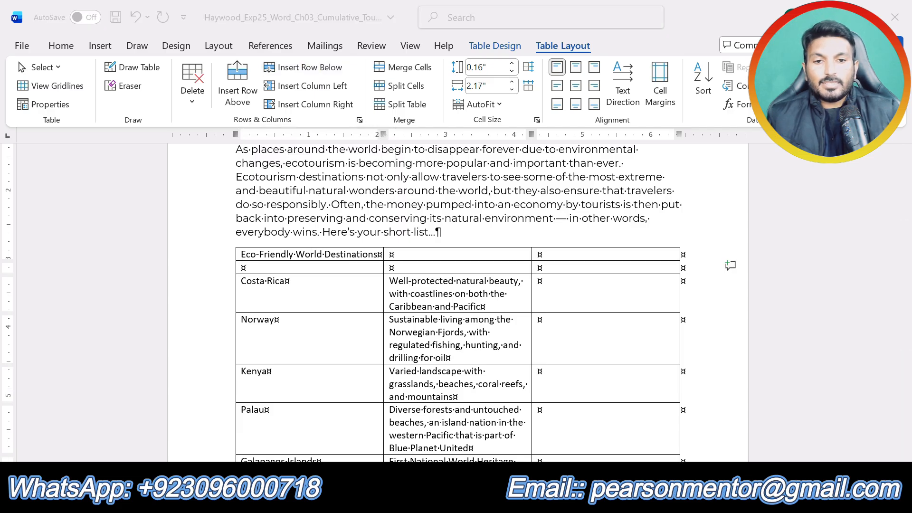
click(435, 451)
click(471, 496)
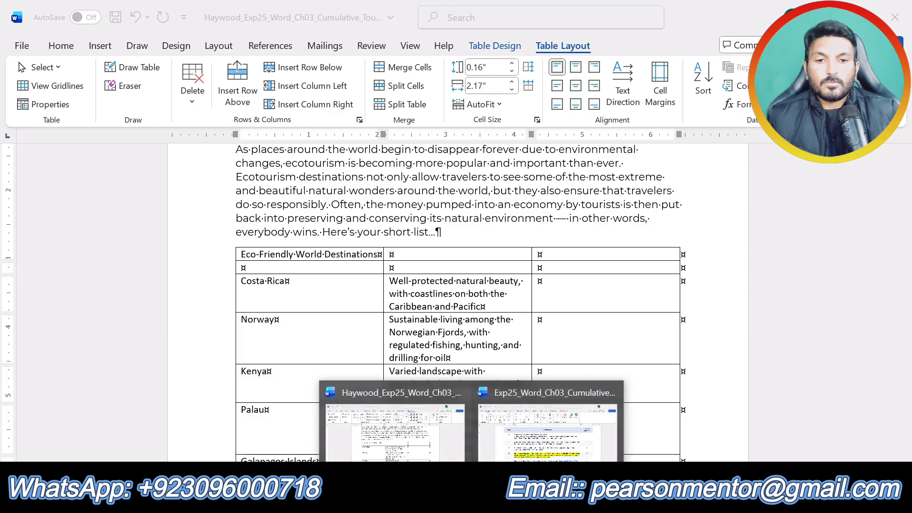
click(585, 449)
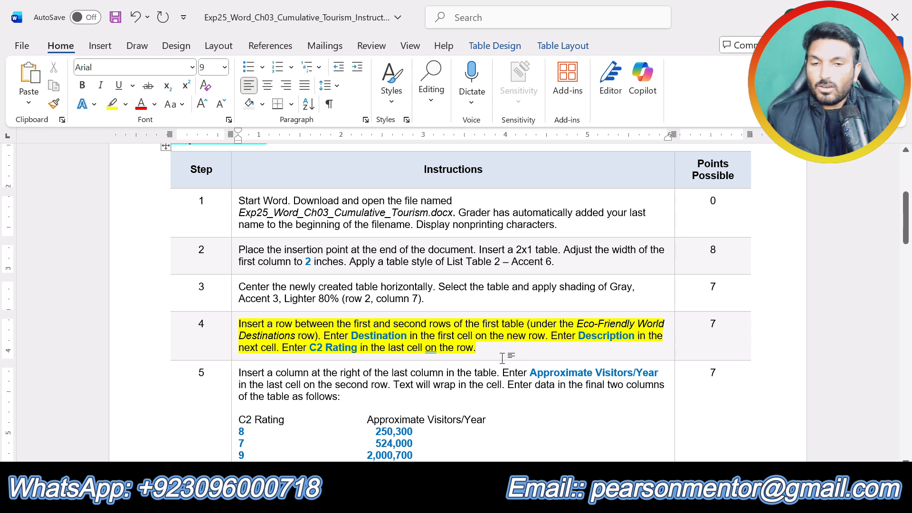
drag(351, 336, 407, 336)
click(471, 499)
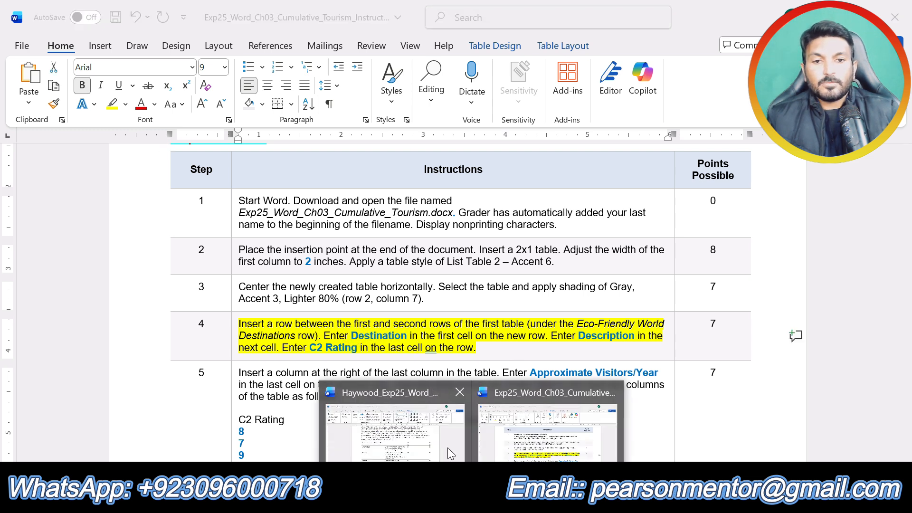
click(403, 420)
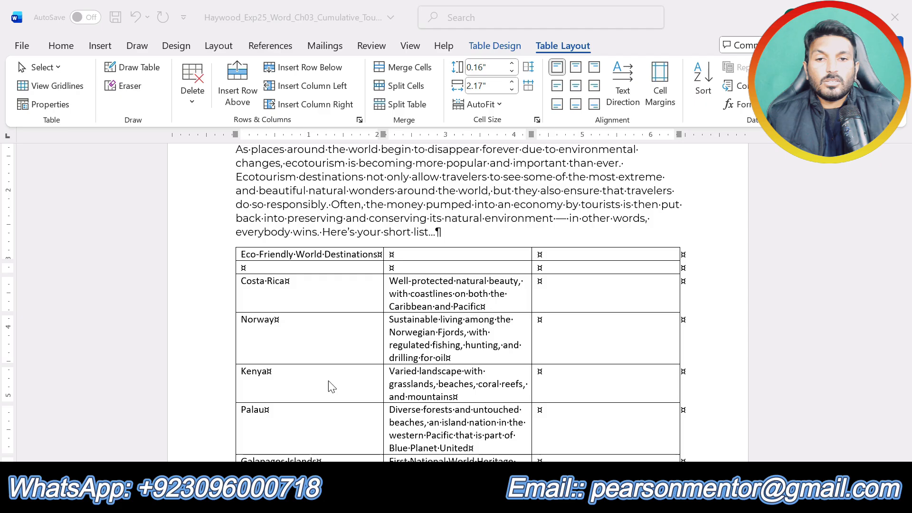
Step: Label the three cells of the first table's new second row Destination, Description and C2 Rating
click(245, 267)
text(Des)
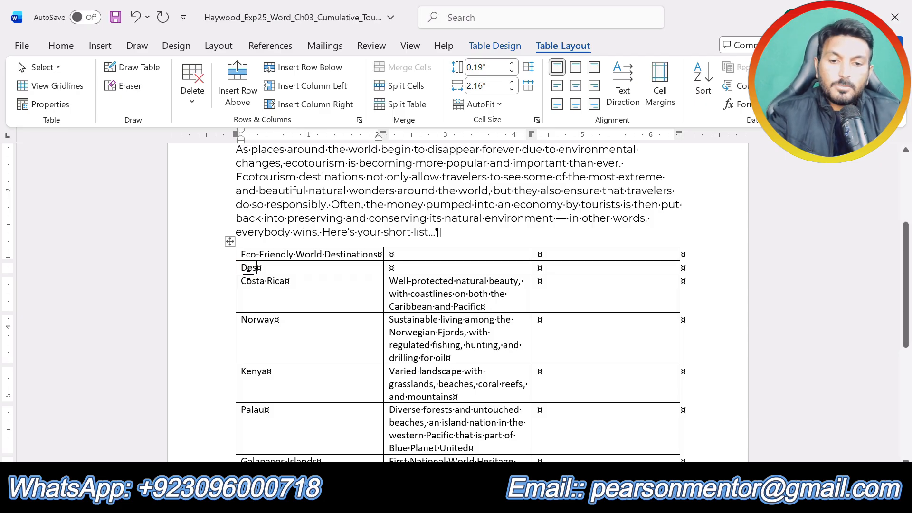
text(tinati)
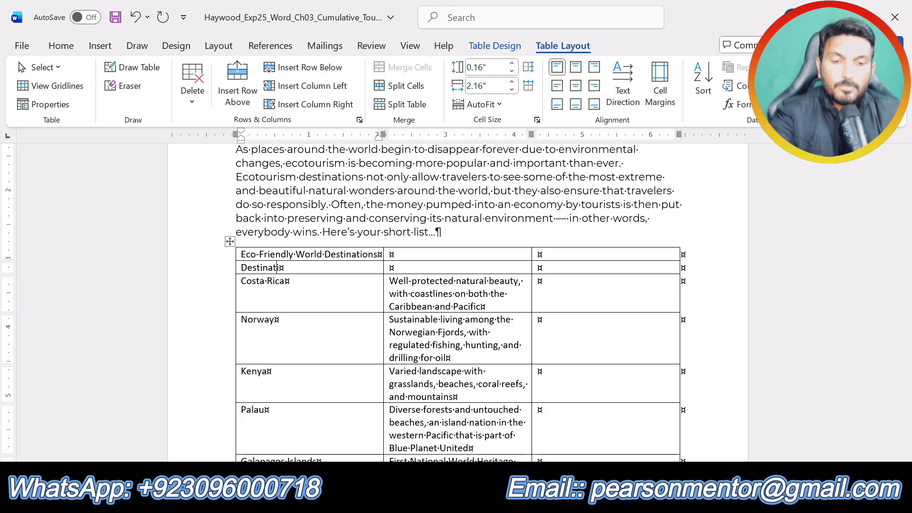
click(390, 269)
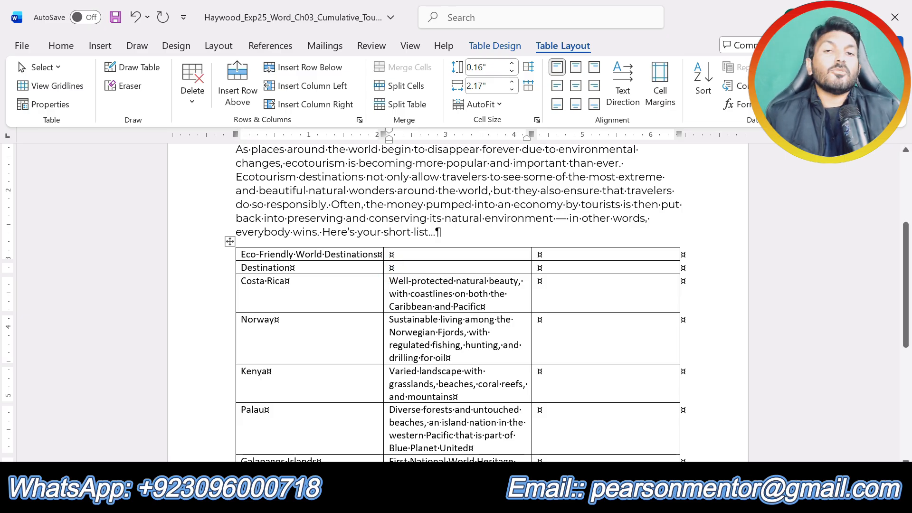
text(D)
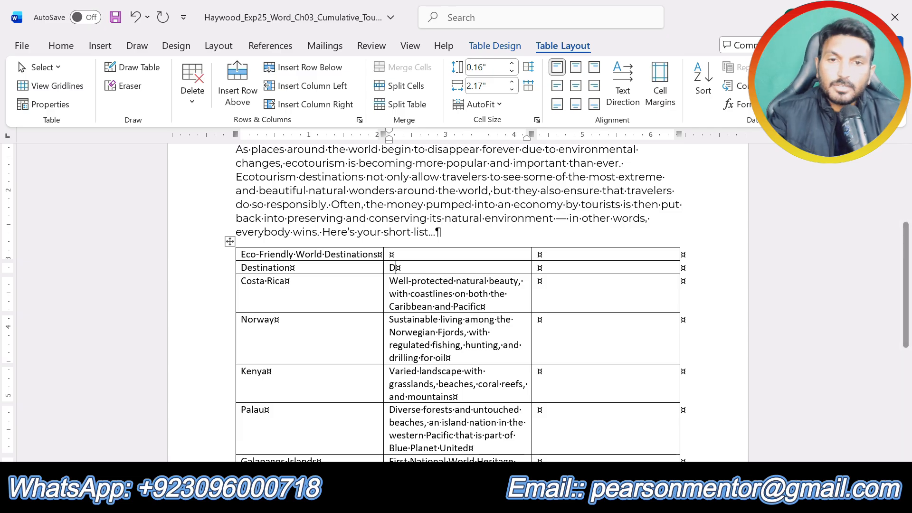
text(escr)
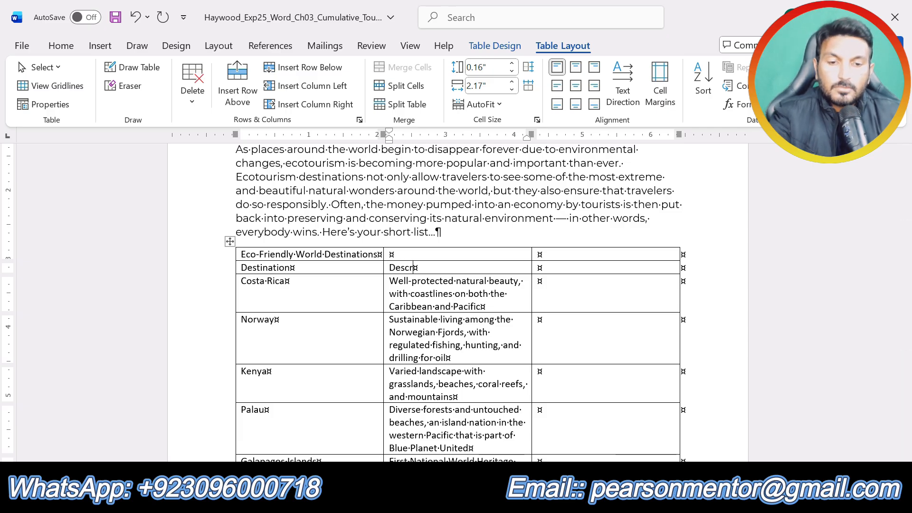
text(n)
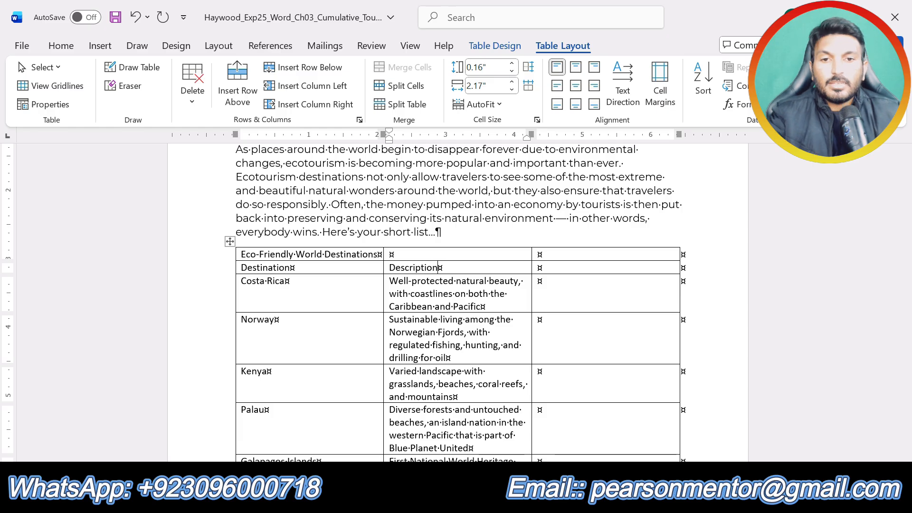
key(Tab)
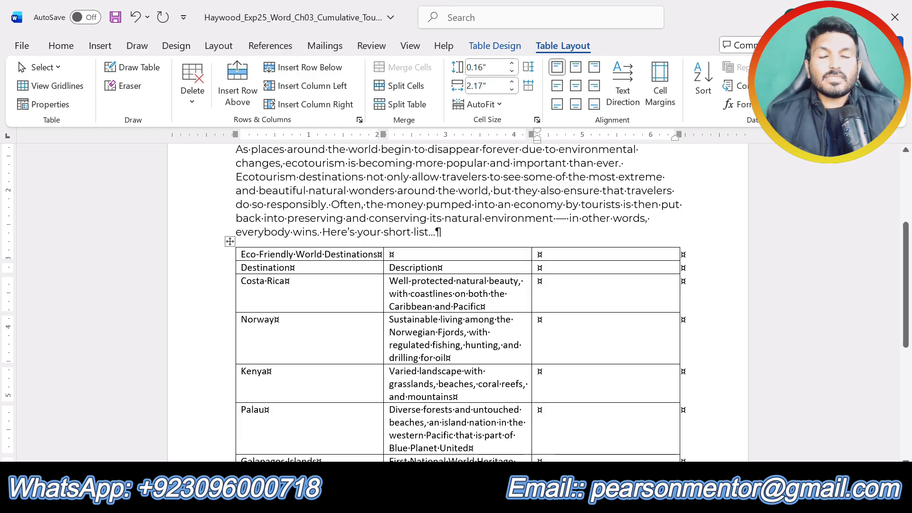
text(C2 )
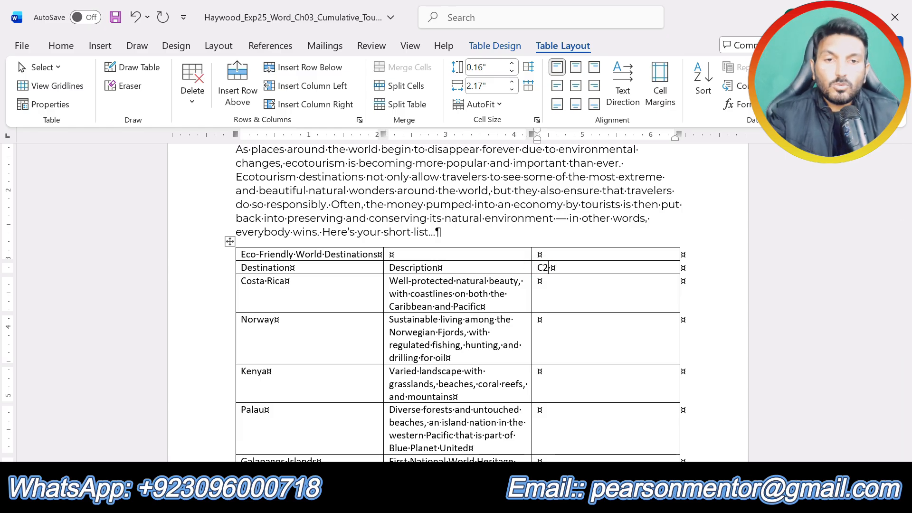
text(Rat)
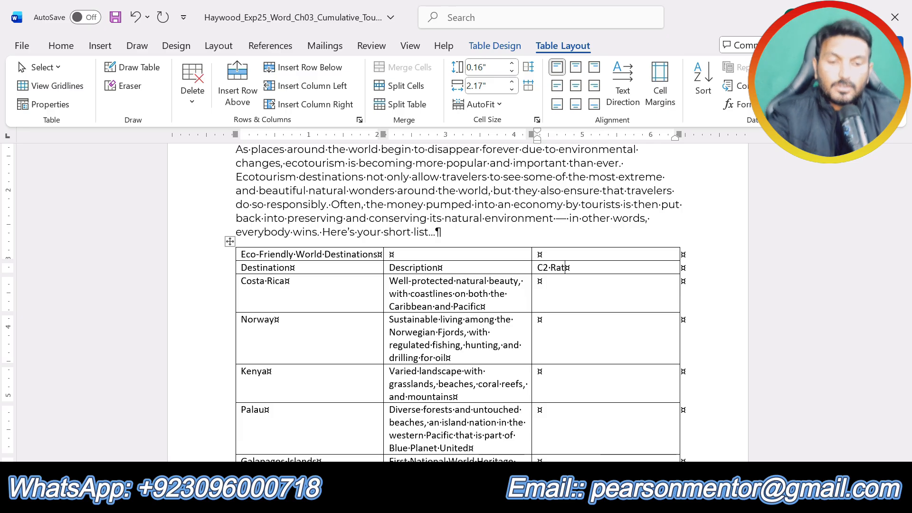
text(ing)
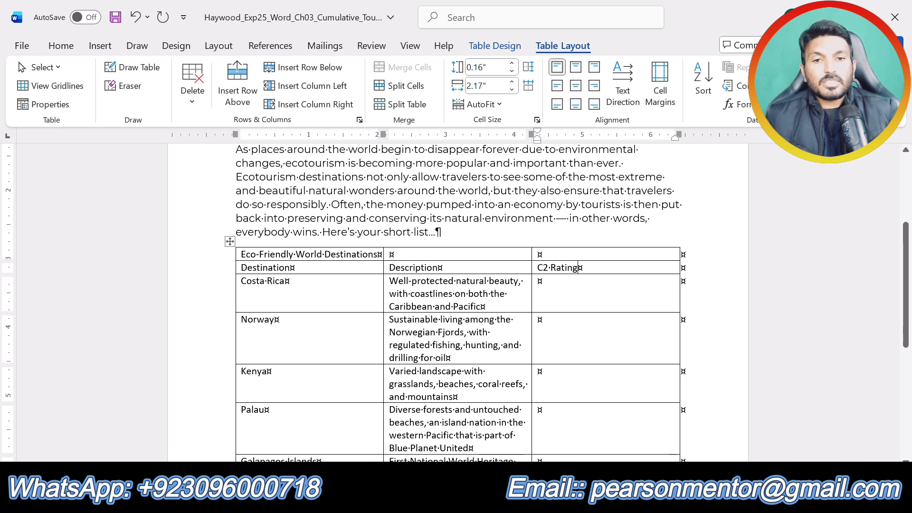
Step: In the instructions document, undo the step 4 highlight and highlight the step 5 instruction paragraph in yellow
scroll(582, 342, up, 2)
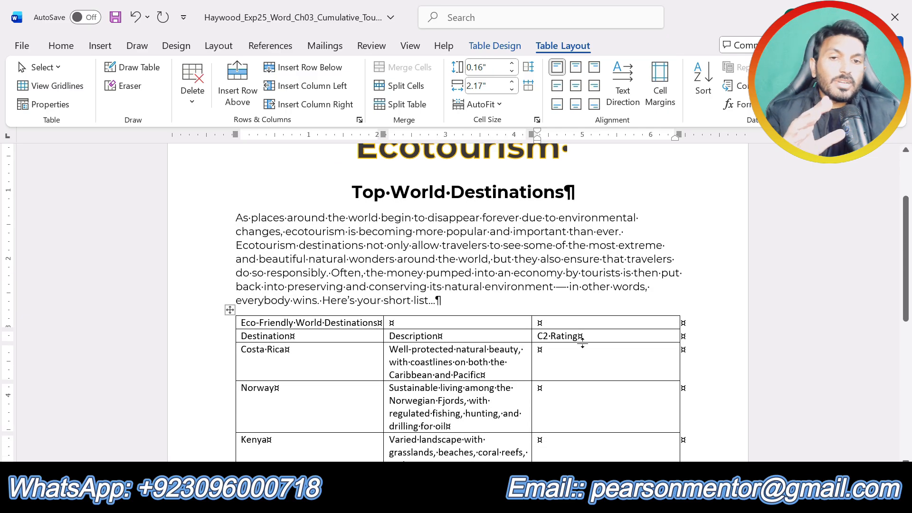
click(471, 501)
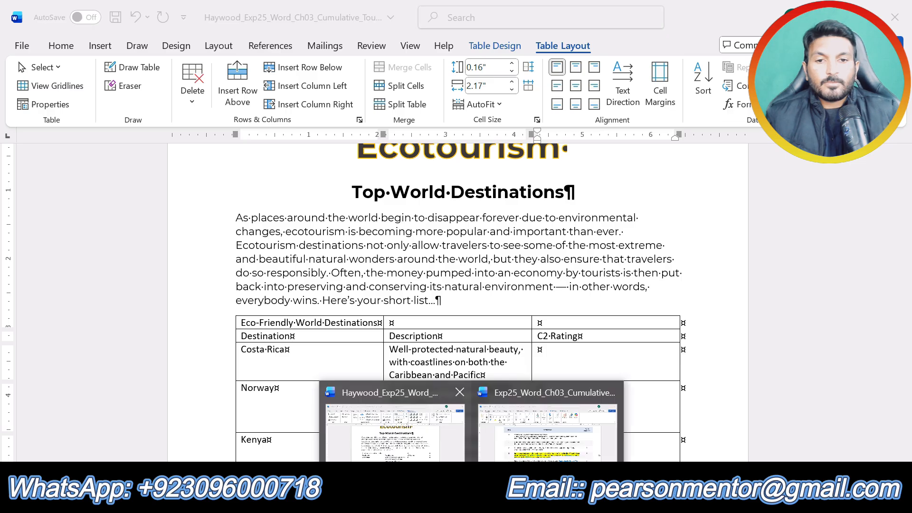
click(550, 448)
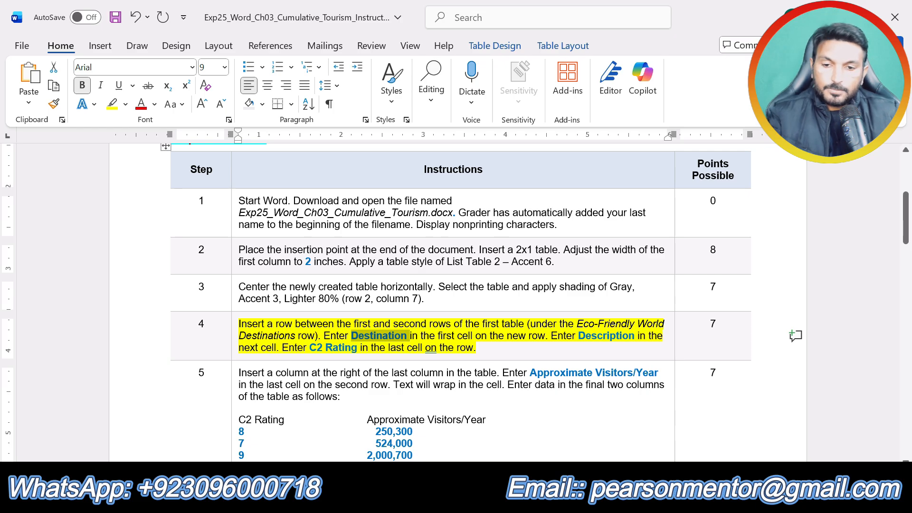
key(ctrl+z)
click(554, 411)
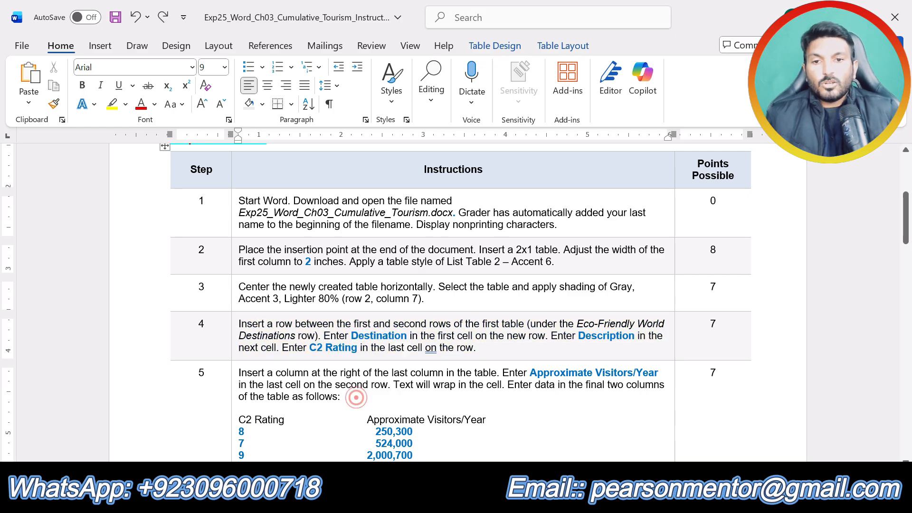
triple_click(330, 396)
click(303, 345)
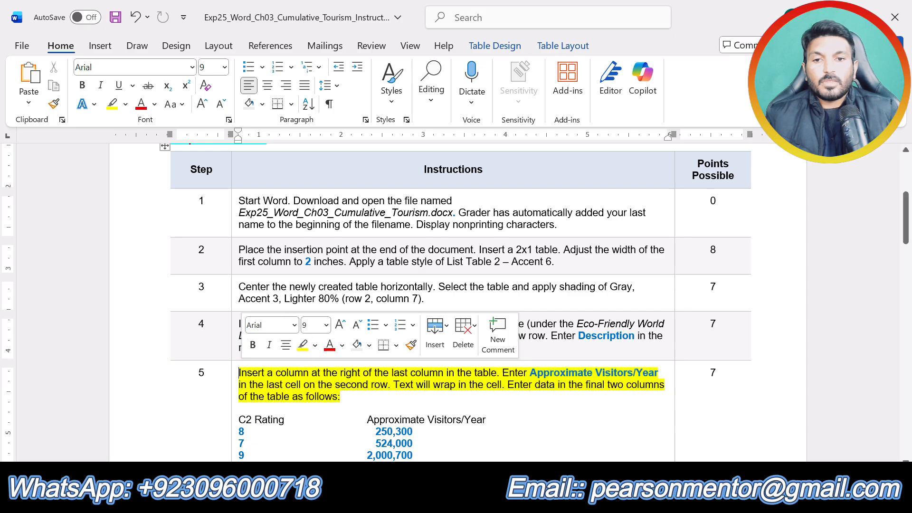
click(325, 397)
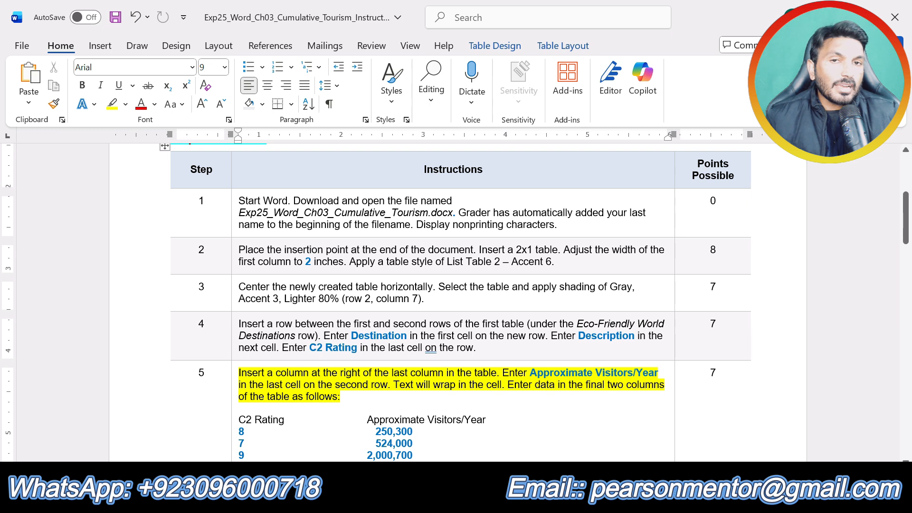
Step: Return to the flyer document and insert a column at the right of the first table's last column
click(472, 497)
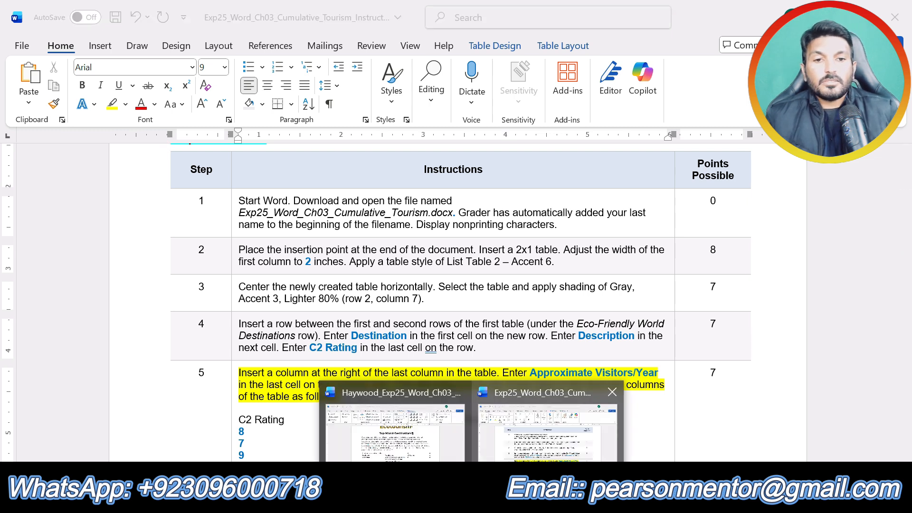
click(546, 428)
click(472, 497)
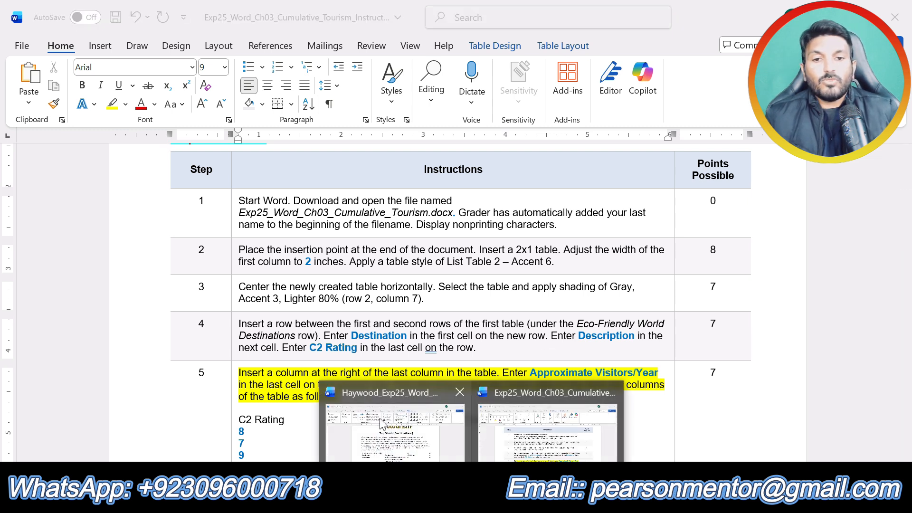
click(396, 427)
click(597, 321)
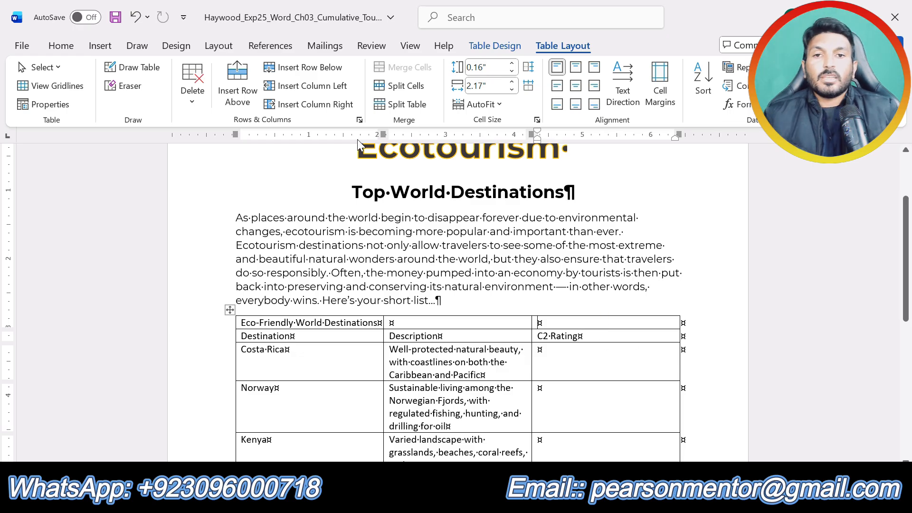
click(316, 106)
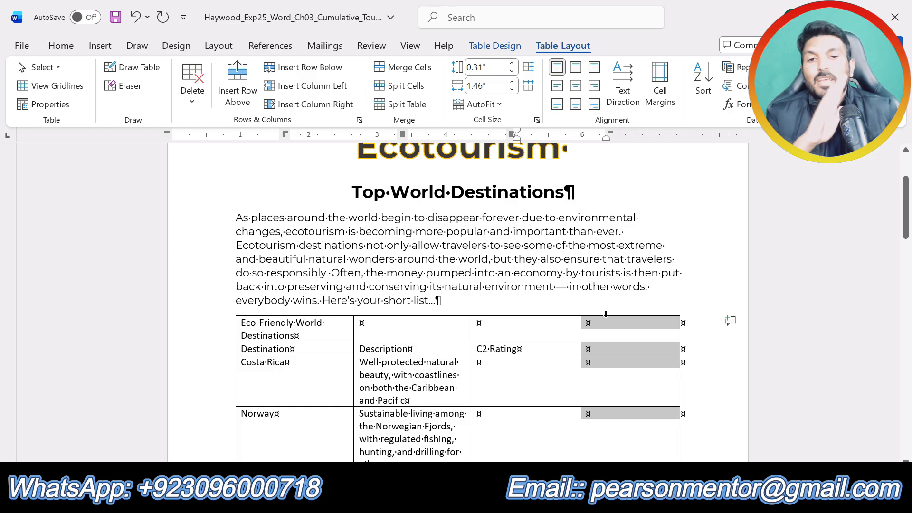
Step: Check the highlighted step 5 instruction for the new column's label, and return to the flyer document
click(588, 352)
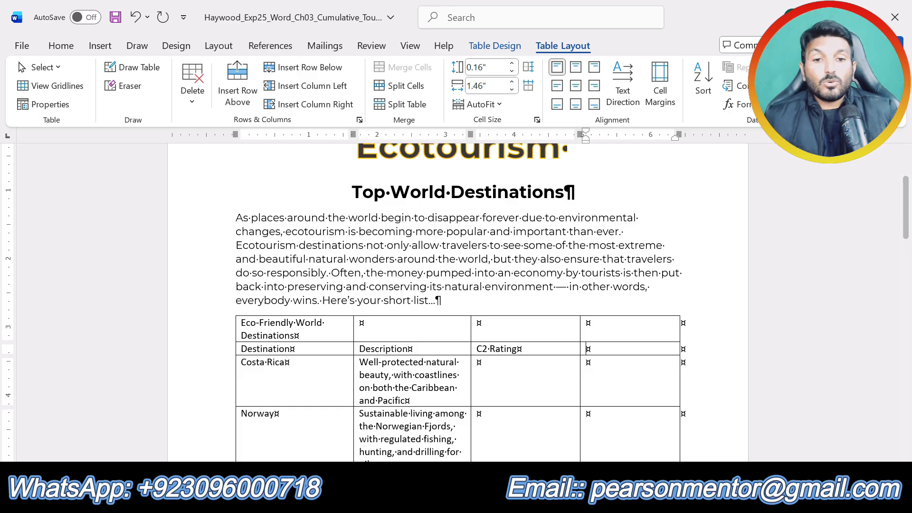
click(472, 499)
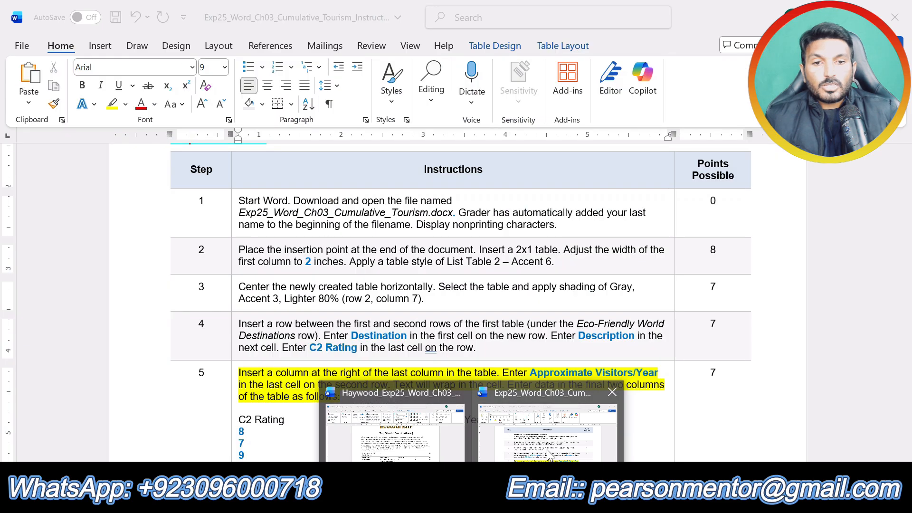
click(549, 454)
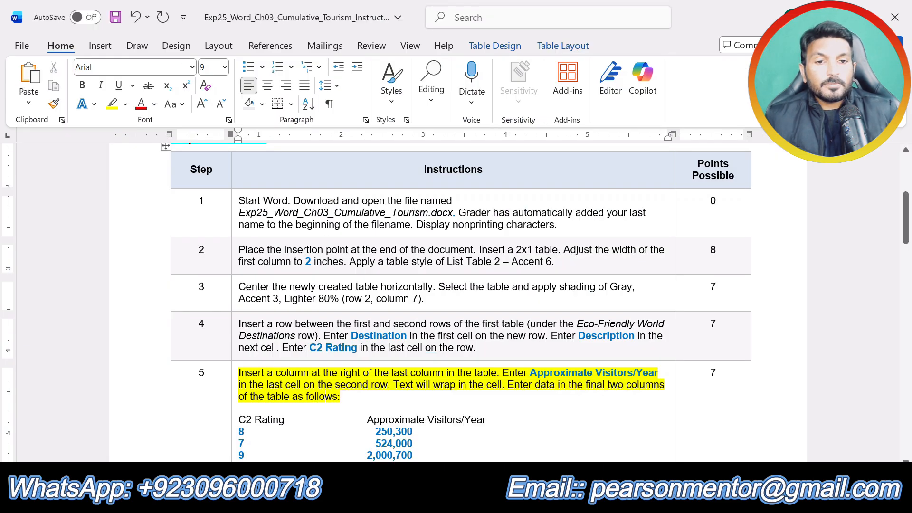
click(471, 499)
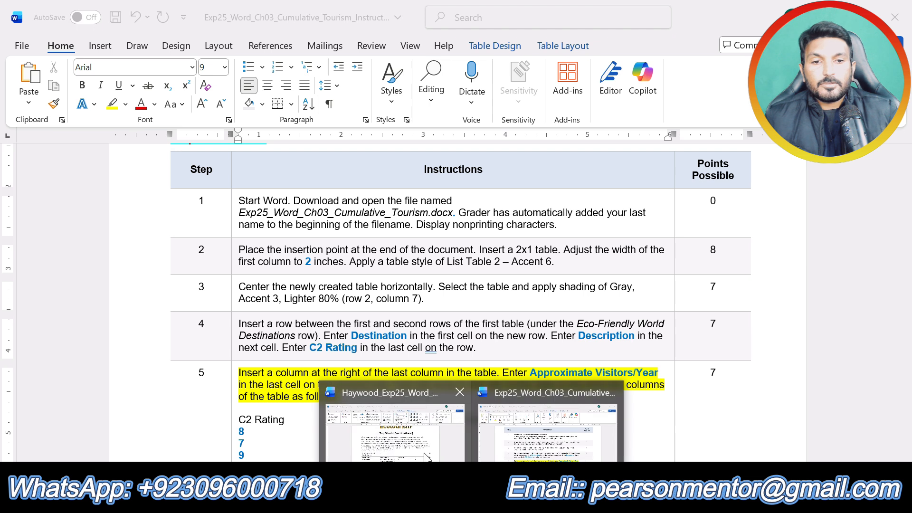
click(394, 454)
Step: Enter "Approximate Vistors/Year" in the last cell of the first table's second row
click(600, 349)
text(A)
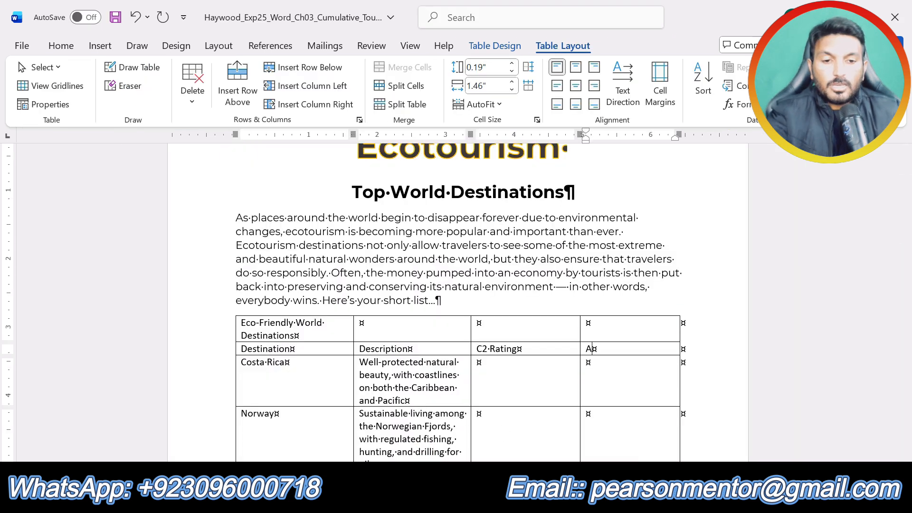
text(ppr)
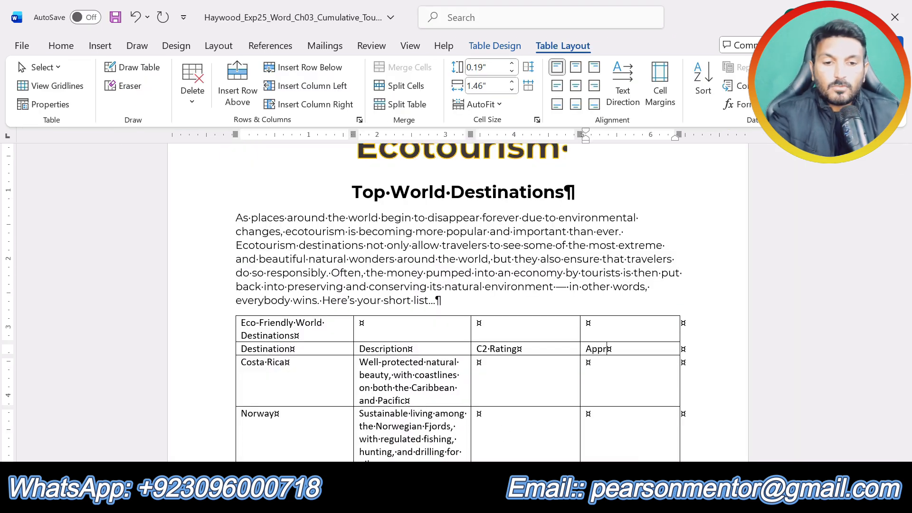
text(oximate V)
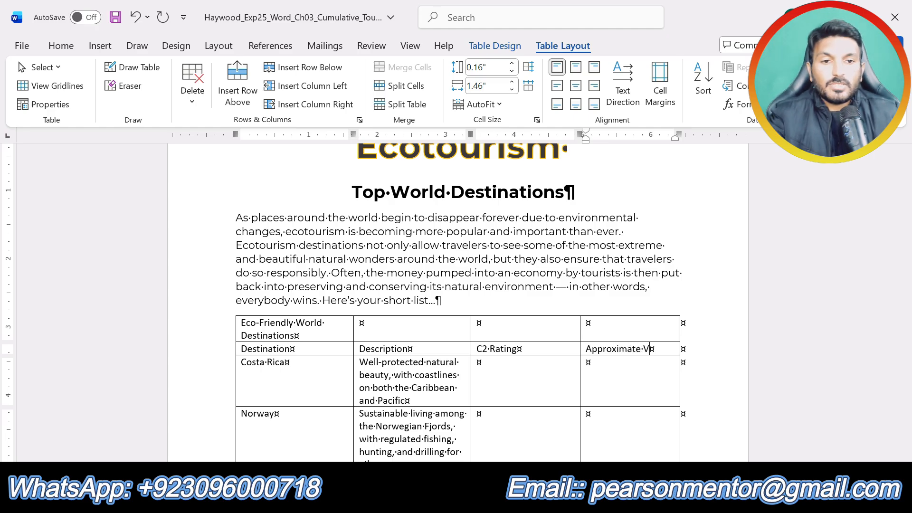
text(istors/Year)
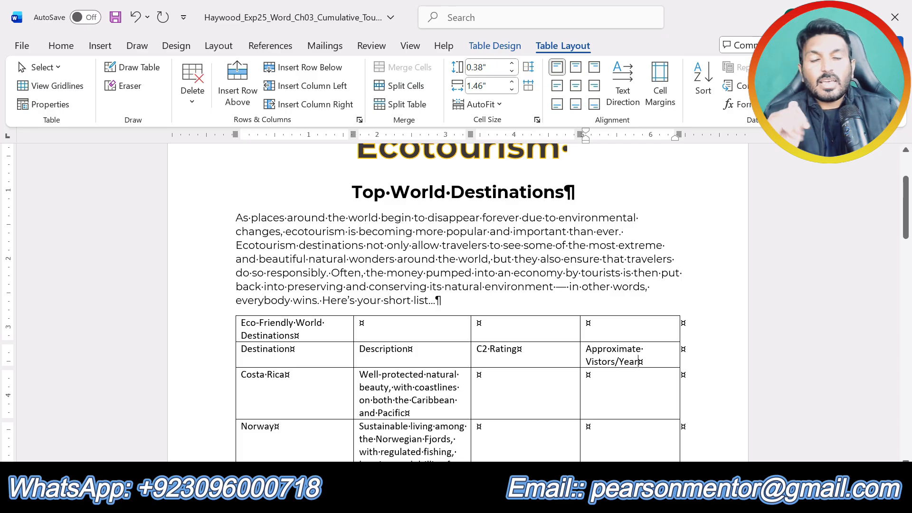
Step: Review the C2 Rating and Approximate Visitors/Year data under step 5 of the instructions document, and return to the flyer's first table
mouse_move(473, 501)
click(547, 434)
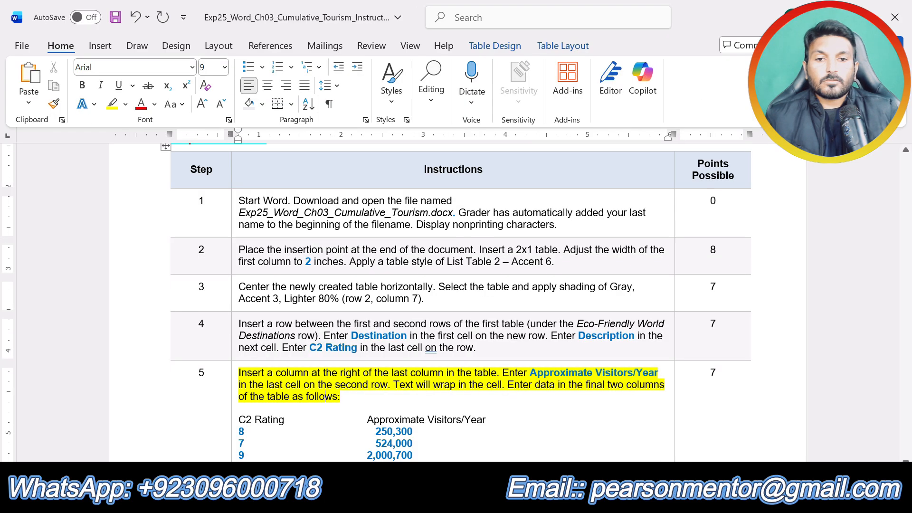
scroll(525, 408, down, 3)
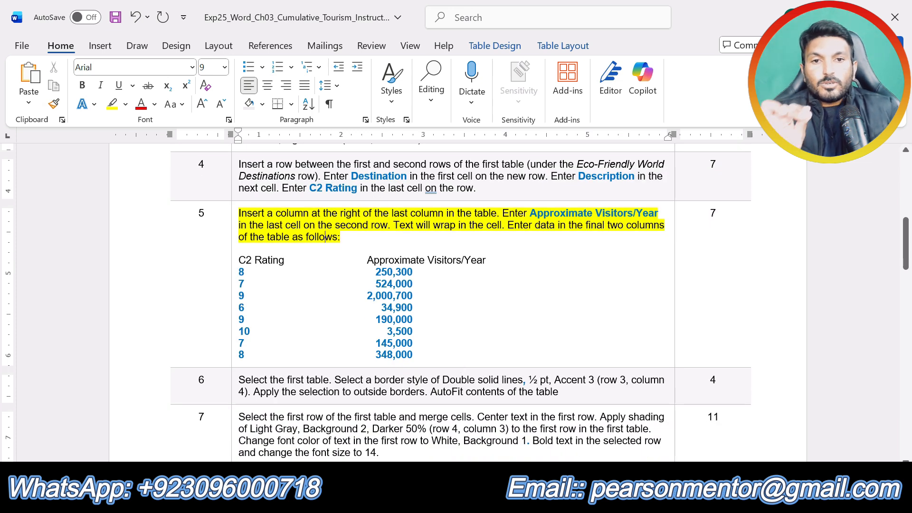
click(416, 233)
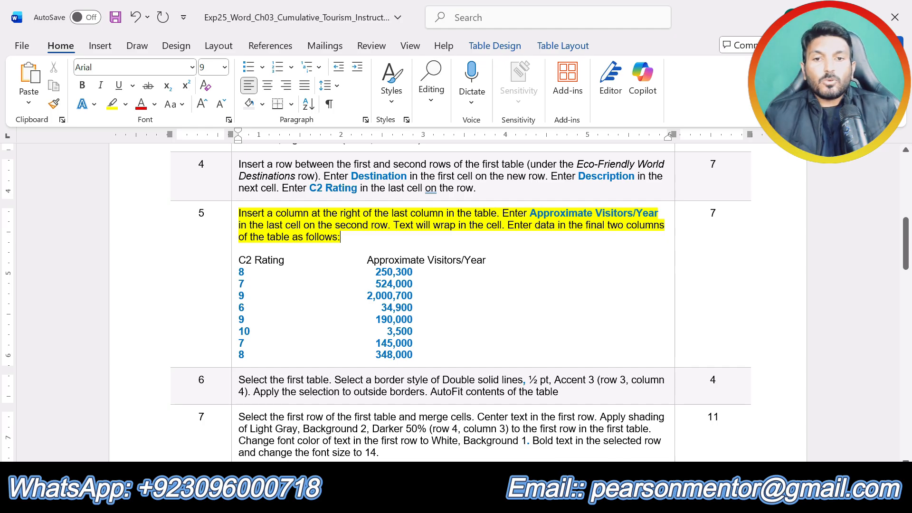
click(471, 497)
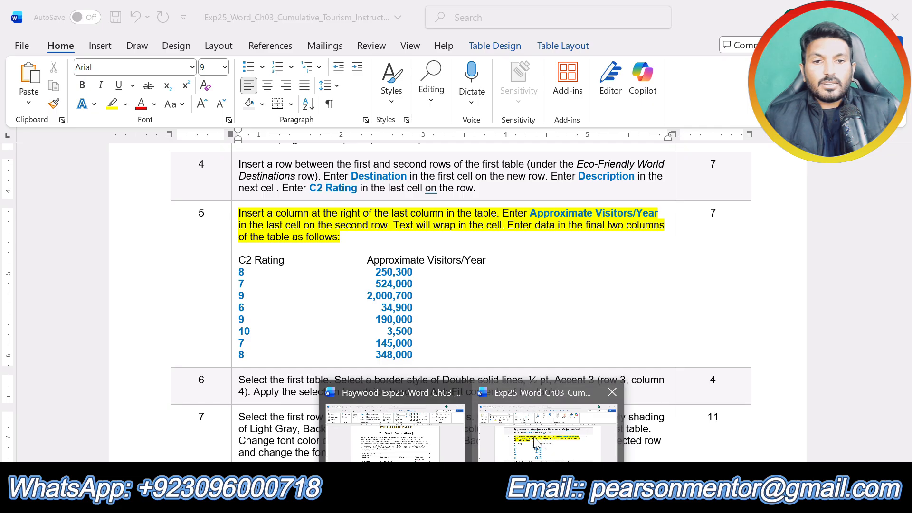
click(404, 441)
scroll(584, 350, down, 3)
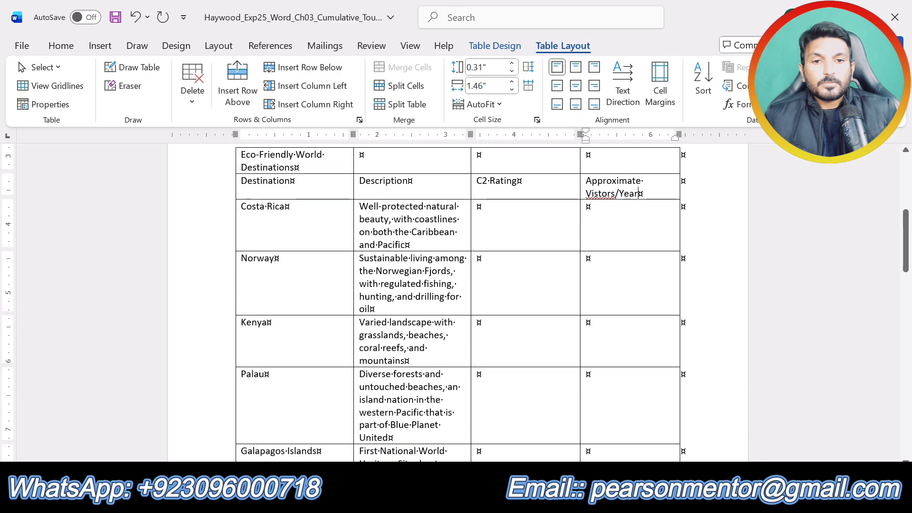
click(471, 497)
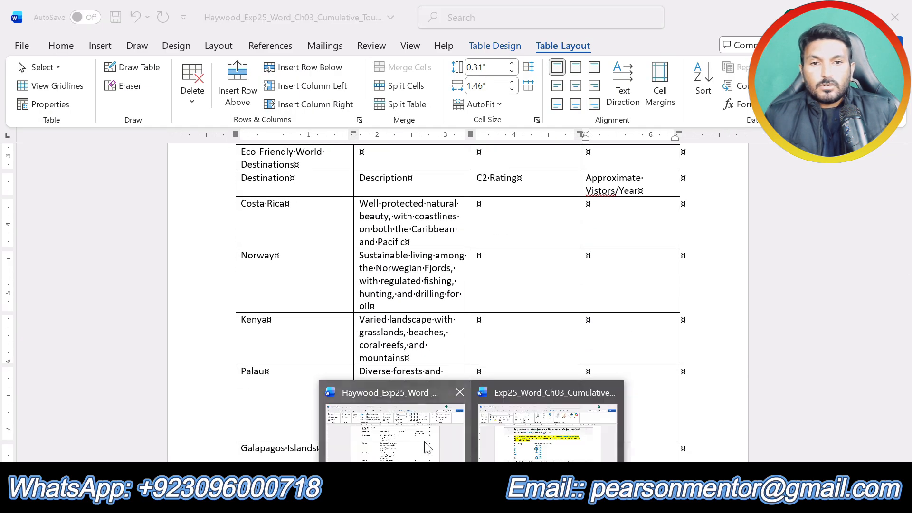
click(418, 440)
click(472, 497)
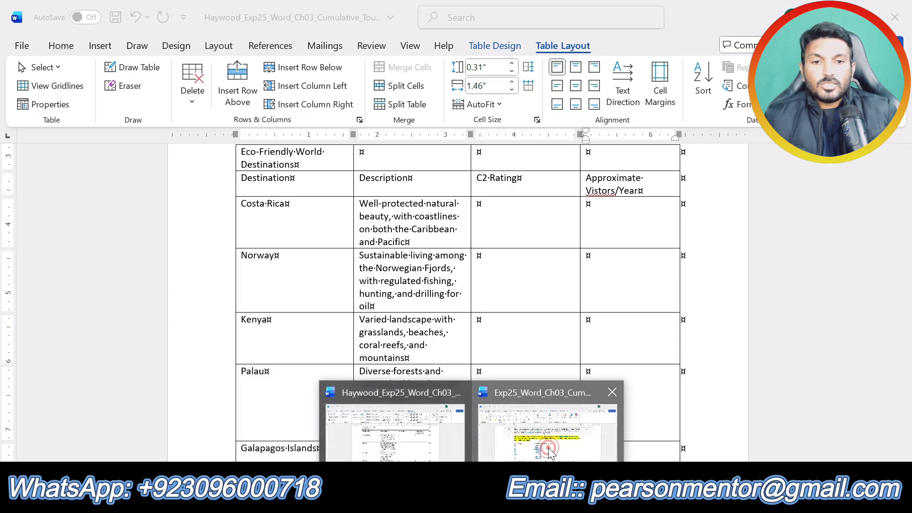
click(554, 440)
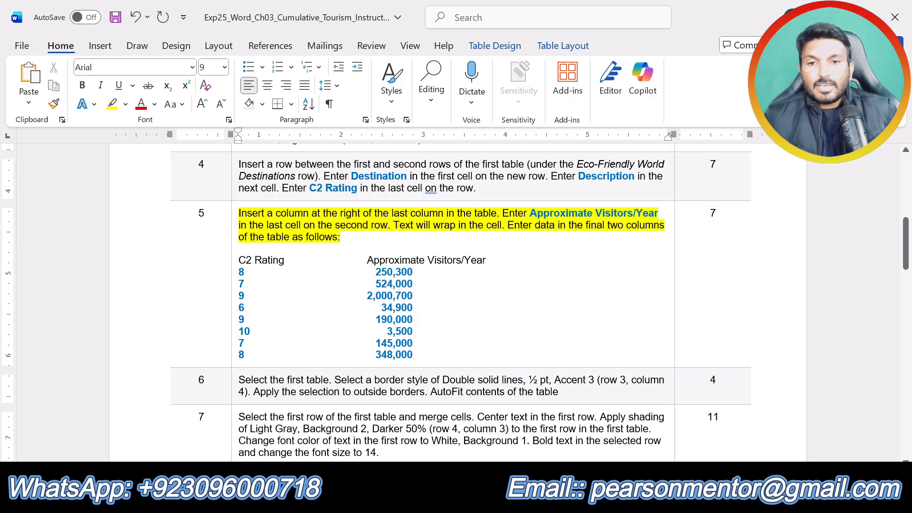
click(472, 498)
click(408, 428)
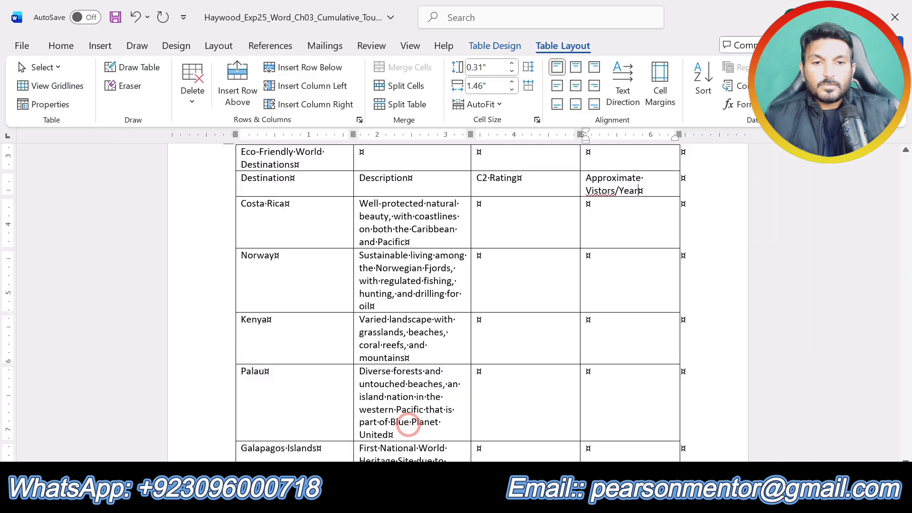
Step: Enter the C2 Rating values 8 for Costa Rica, 7 for Norway and 9 for Kenya in the first table
click(474, 209)
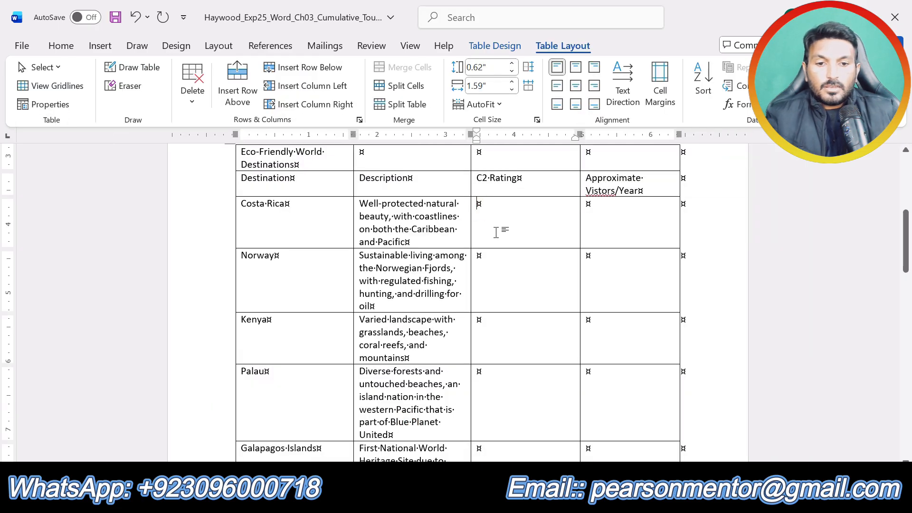
text(8)
click(478, 257)
text(7)
click(478, 317)
text(9)
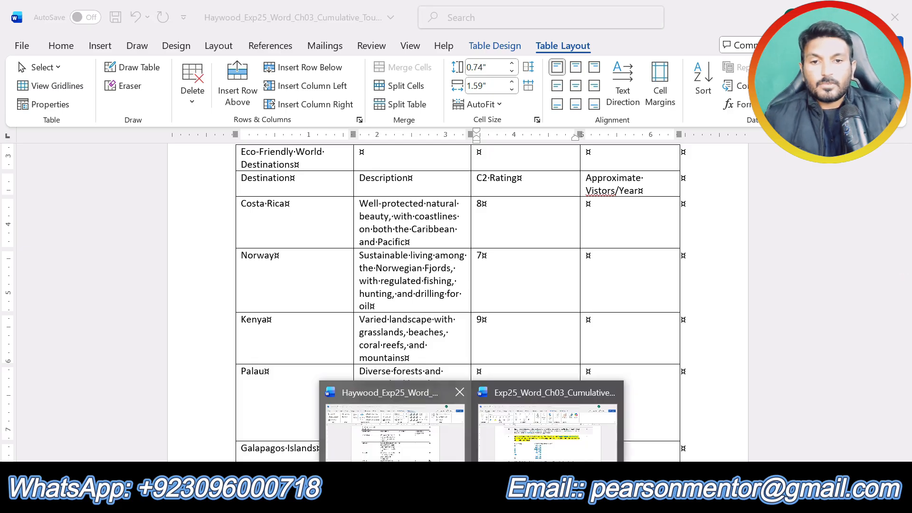
Step: Check the next ratings in the instructions document and enter C2 Ratings 6 for Palau, 9 for Galapagos Islands and 10 for Antarctica in the flyer
click(603, 455)
click(602, 455)
click(252, 296)
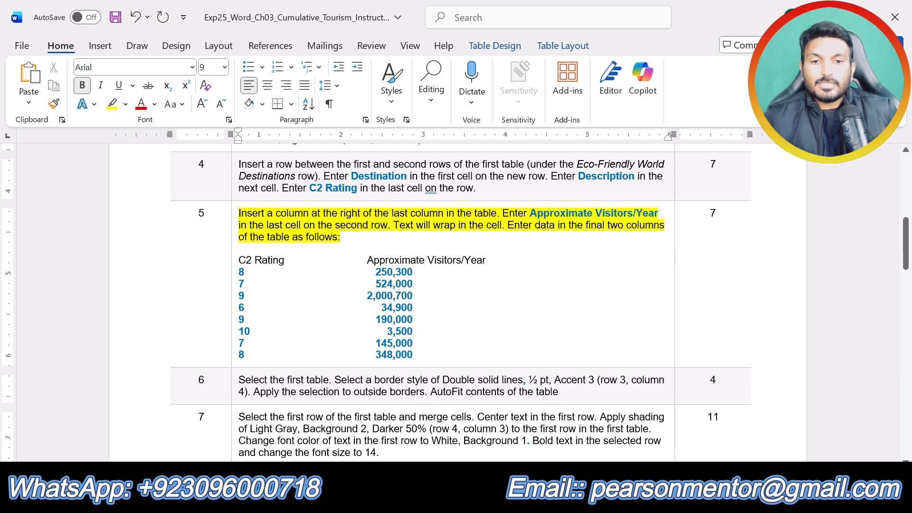
click(394, 446)
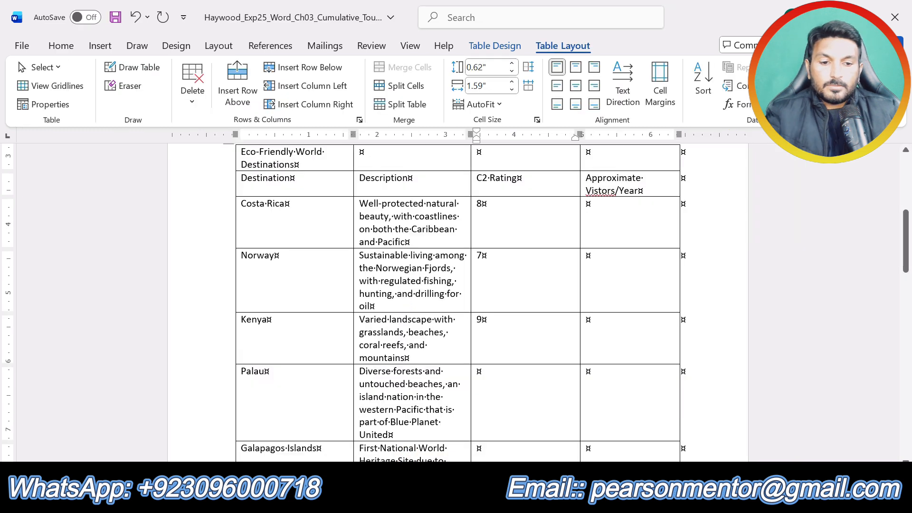
key(Down)
text(6)
key(Down)
text(9)
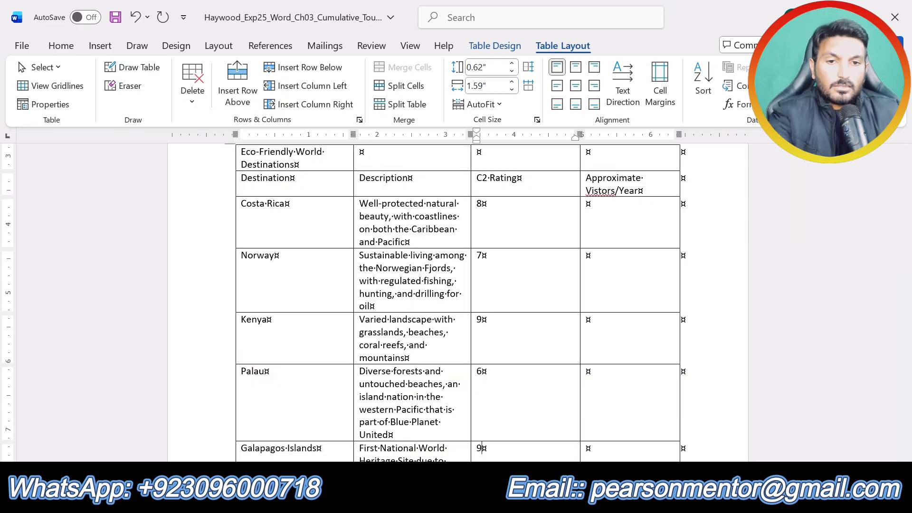
scroll(571, 361, down, 1)
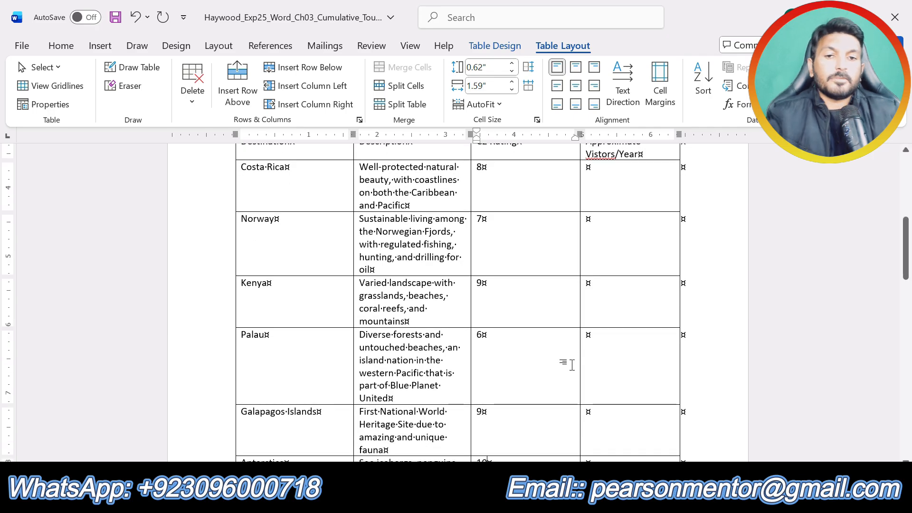
Step: Check the last two ratings in the instructions document and enter C2 Ratings 7 for Iceland and 8 for Amazon Rainforest in the flyer
scroll(498, 376, down, 6)
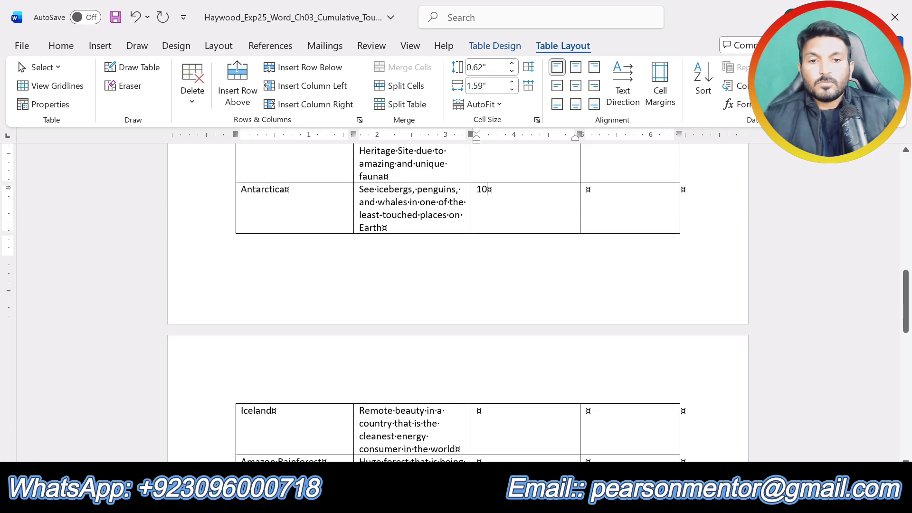
scroll(458, 304, down, 4)
click(499, 499)
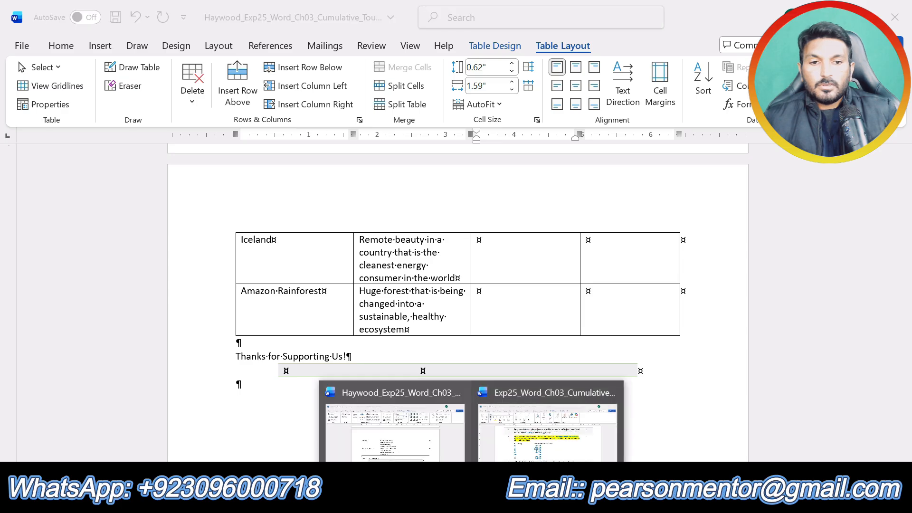
click(539, 447)
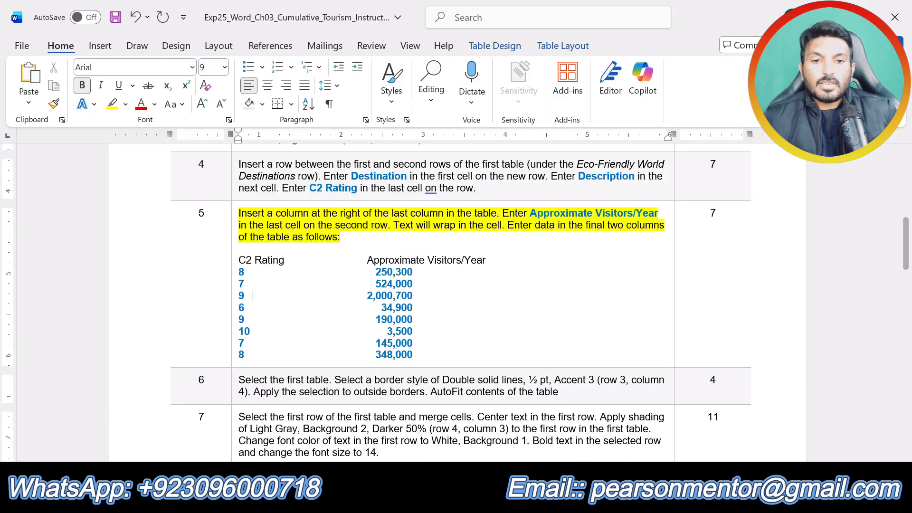
click(461, 500)
click(408, 437)
click(476, 241)
text(7)
key(Down)
text(8)
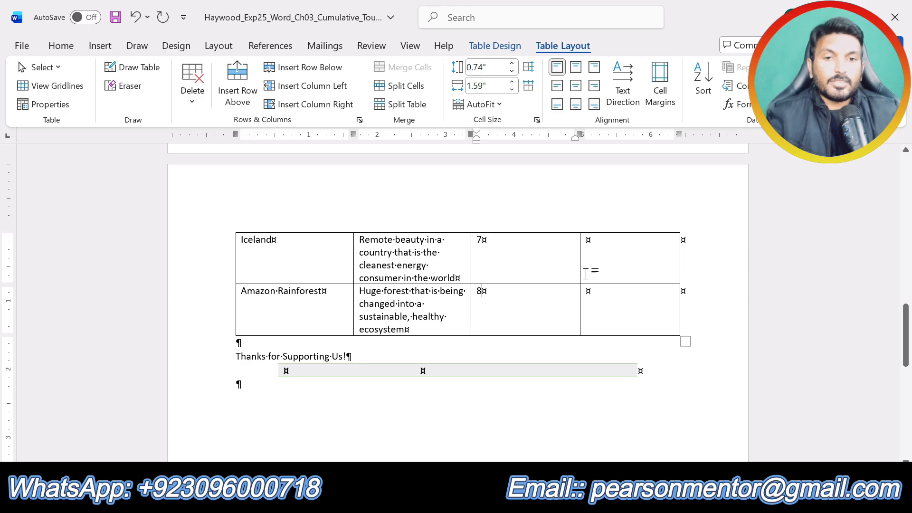
Step: Copy 250,300 from the step 5 data and paste it as text only into Costa Rica's visitors-per-year cell in the flyer
scroll(586, 275, up, 15)
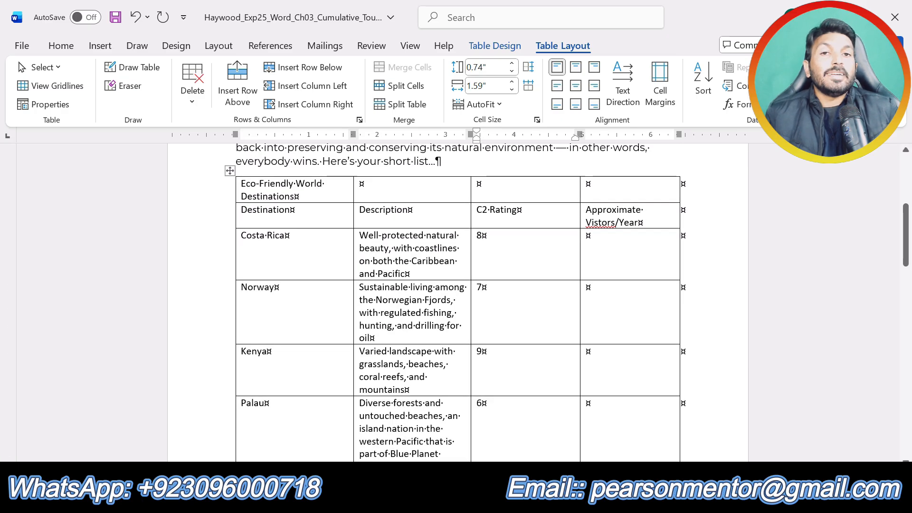
click(589, 238)
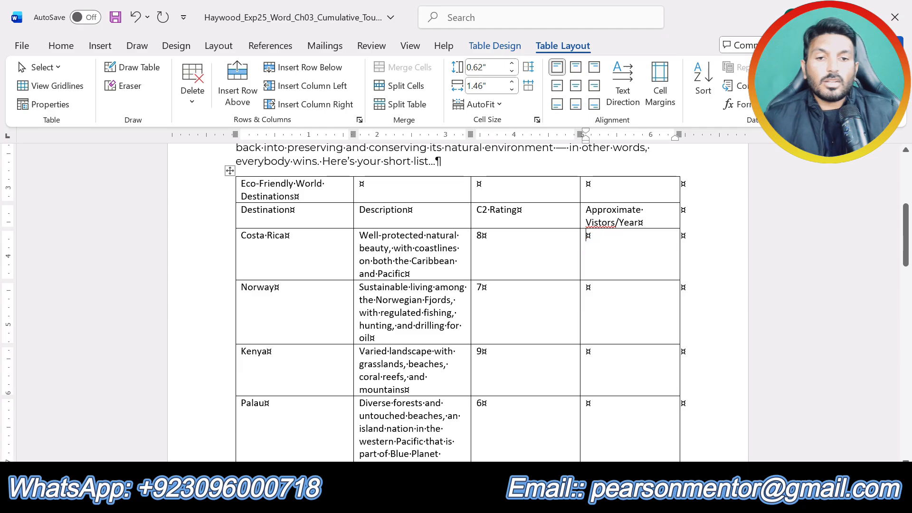
mouse_move(473, 503)
click(547, 418)
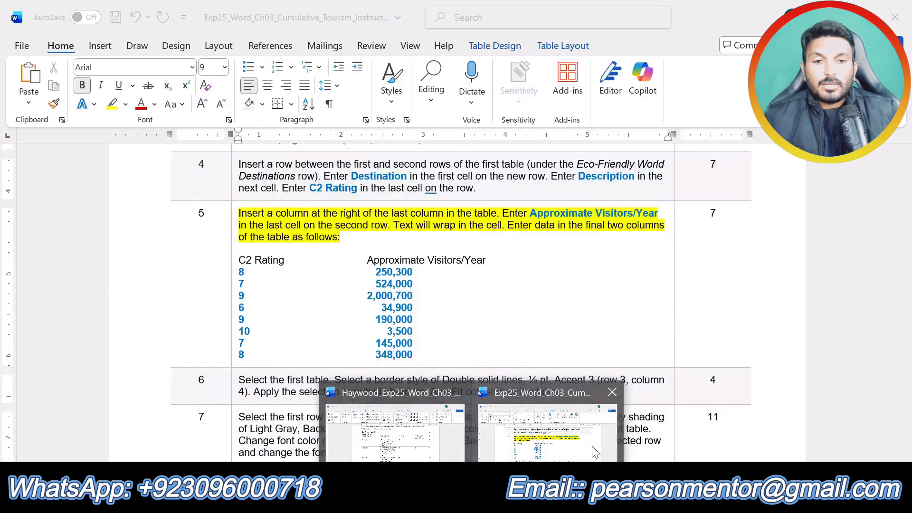
drag(376, 272, 413, 272)
key(ctrl+c)
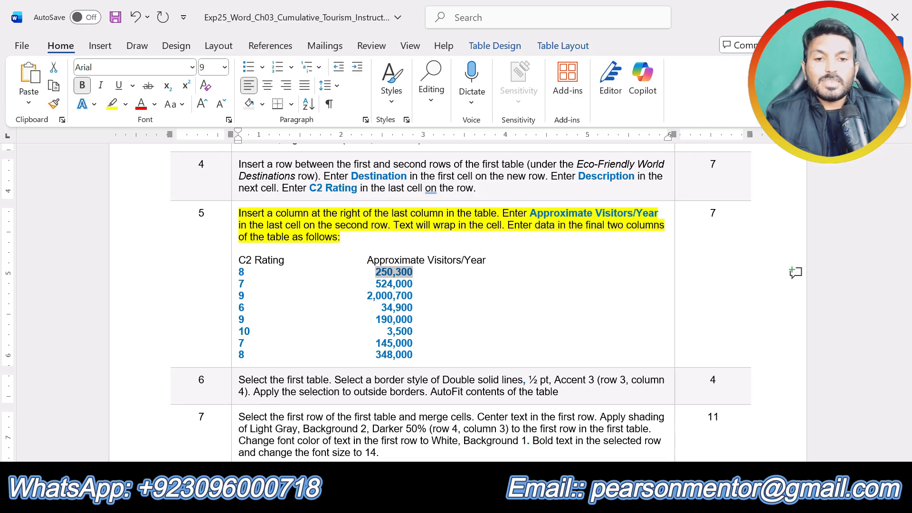
mouse_move(474, 503)
click(446, 444)
key(ctrl+v)
click(645, 252)
click(719, 294)
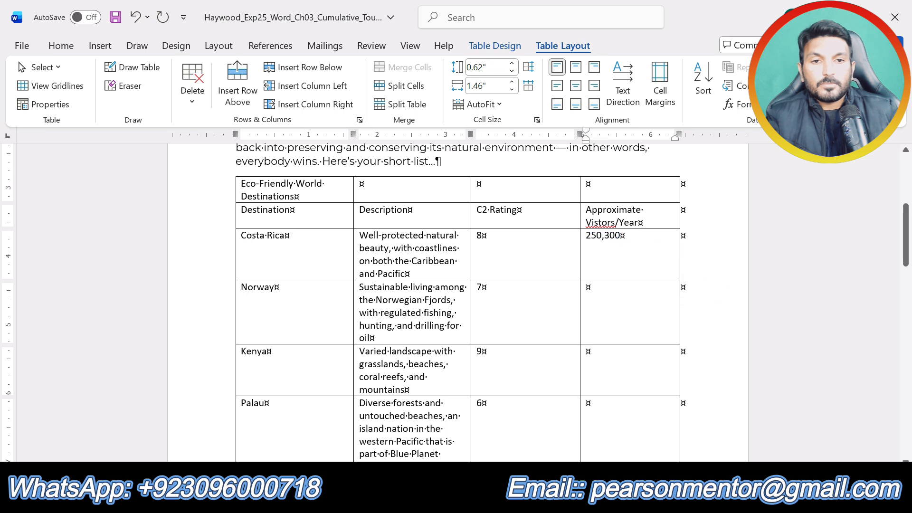
Step: Copy 524,000 from the step 5 data and paste it as text only into Norway's visitors-per-year cell in the flyer
click(473, 503)
click(548, 430)
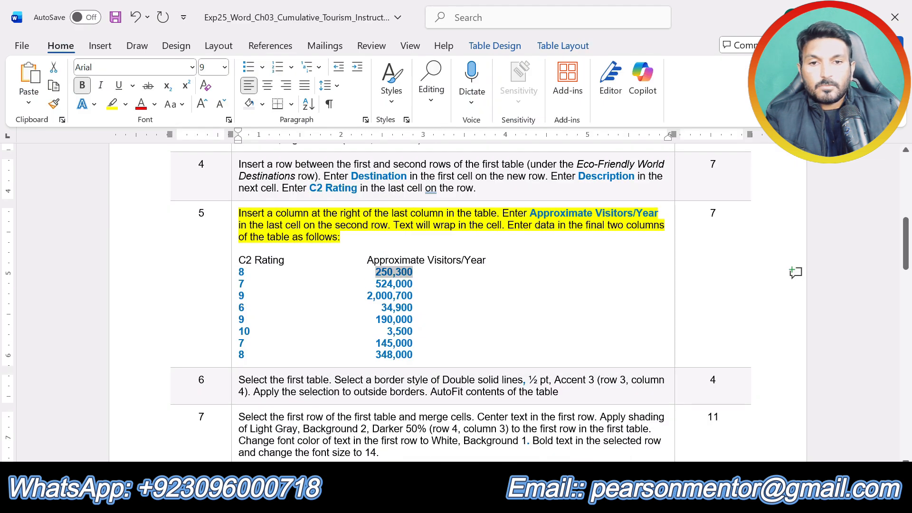
drag(376, 285, 413, 285)
key(ctrl+c)
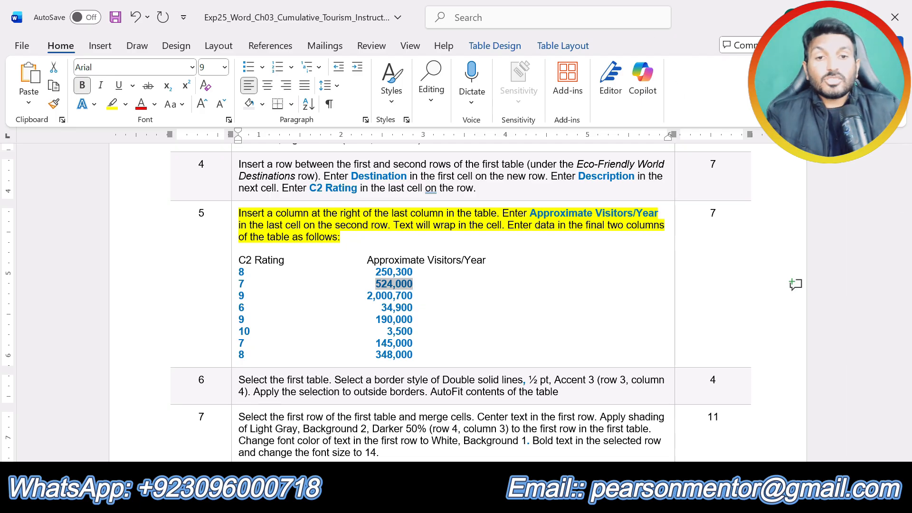
click(520, 456)
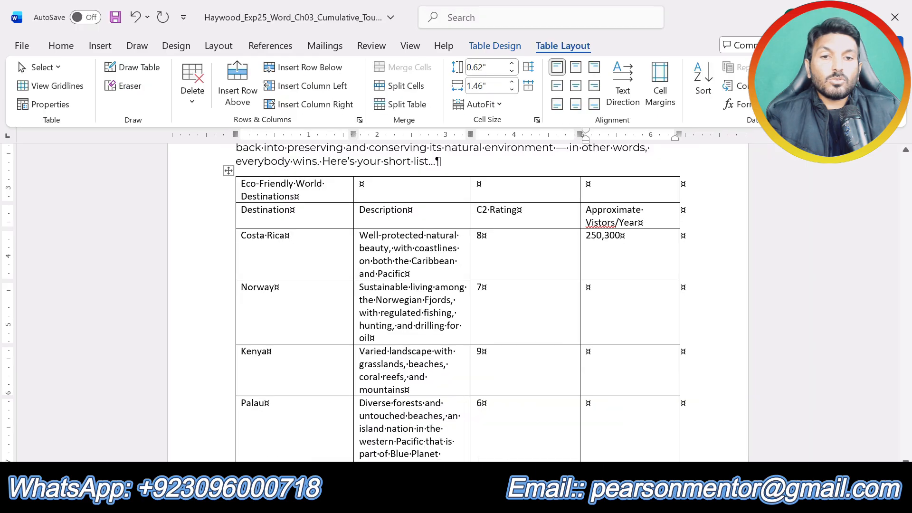
click(587, 288)
key(ctrl+v)
click(643, 304)
click(722, 340)
Step: Copy 2,000,700 from the step 5 data and paste it as text only into Kenya's visitors-per-year cell in the flyer
mouse_move(464, 499)
click(532, 428)
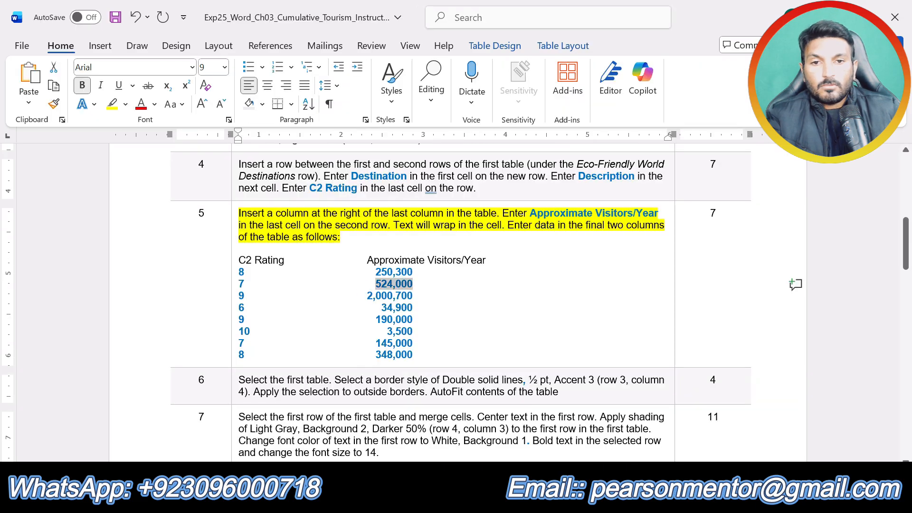
drag(367, 296, 413, 296)
key(ctrl+c)
click(472, 499)
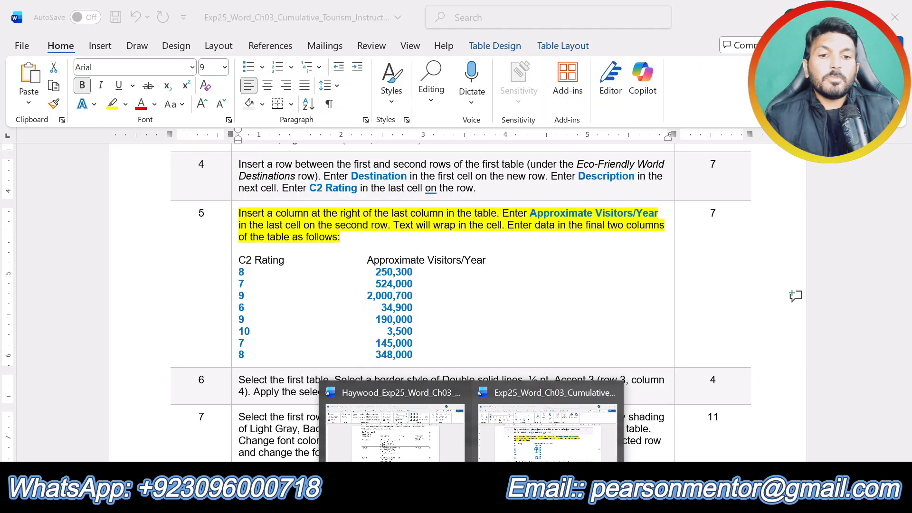
click(442, 430)
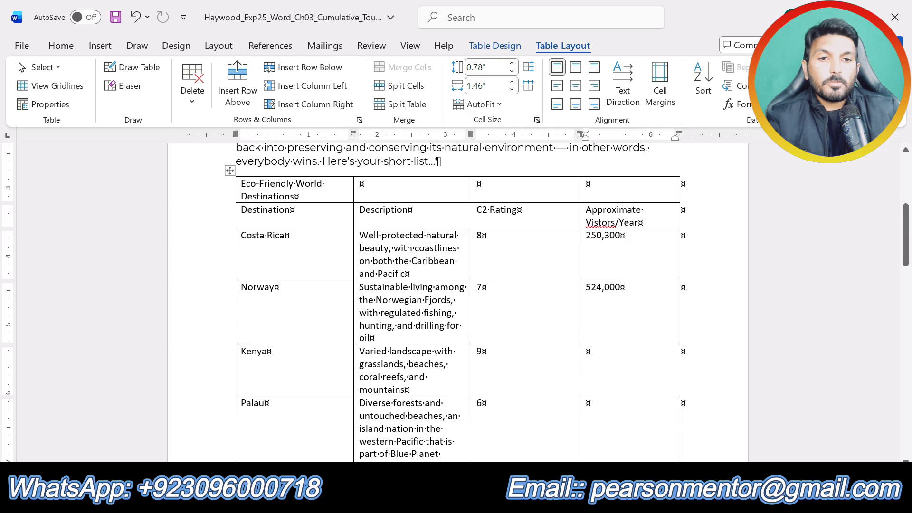
click(613, 354)
key(ctrl+v)
click(637, 366)
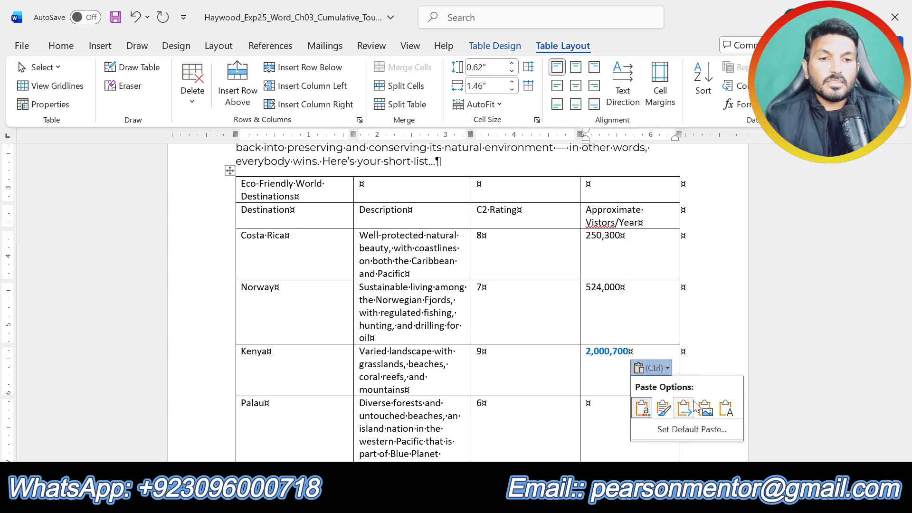
click(727, 407)
Step: Copy 34,900 from the step 5 data and paste it as text only into Palau's visitors-per-year cell in the flyer
mouse_move(470, 500)
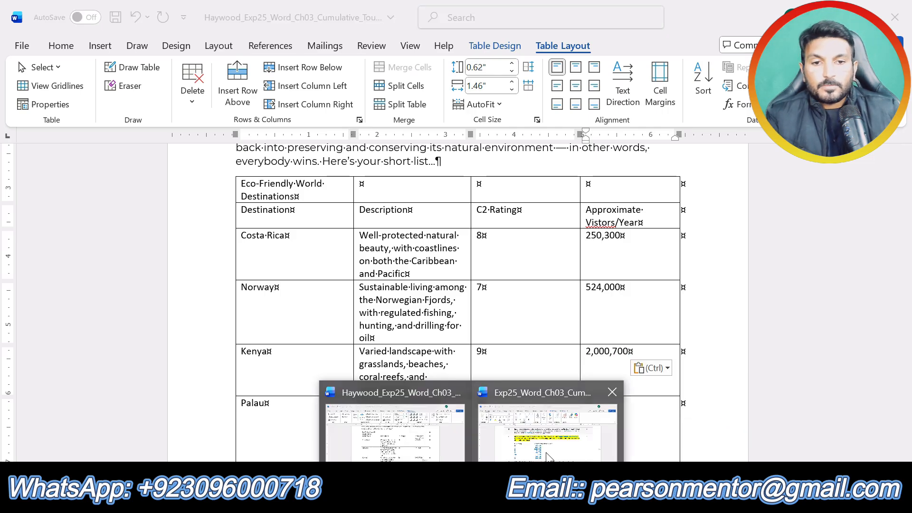
click(551, 437)
double_click(397, 308)
key(ctrl+c)
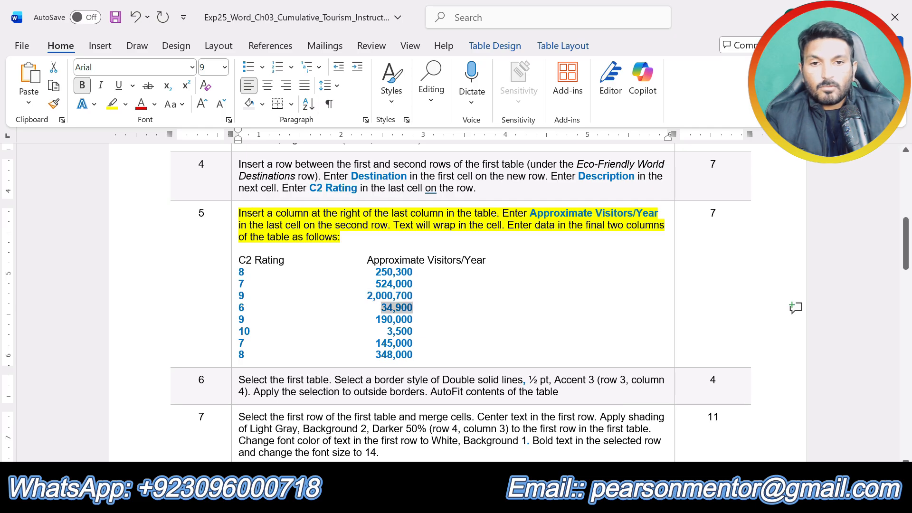
click(470, 500)
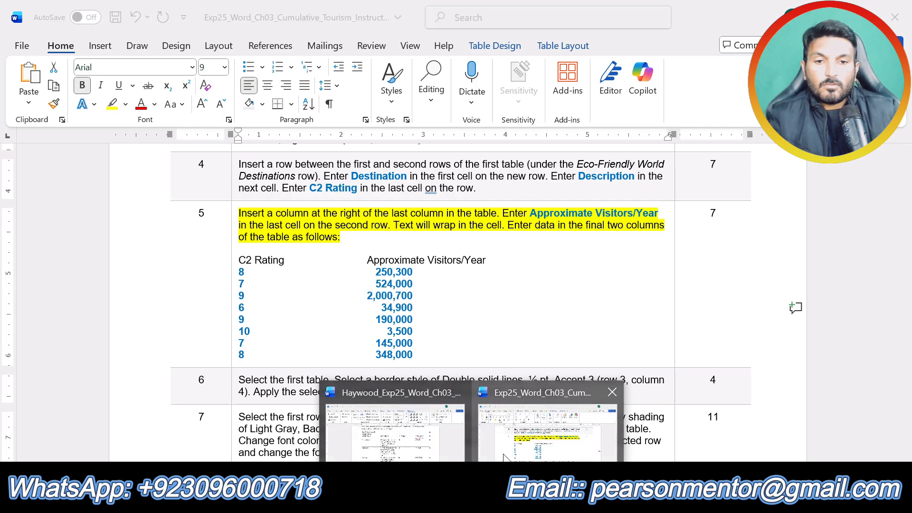
click(394, 430)
key(ctrl+v)
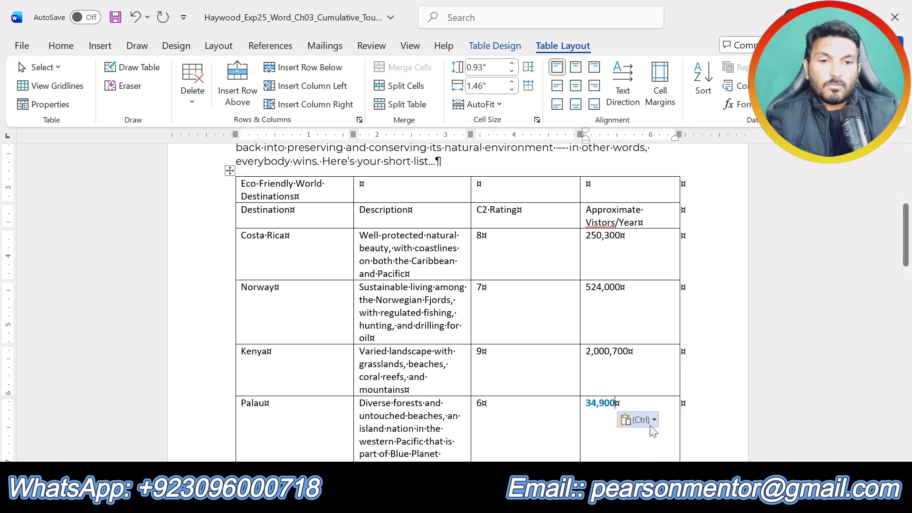
click(638, 420)
click(713, 379)
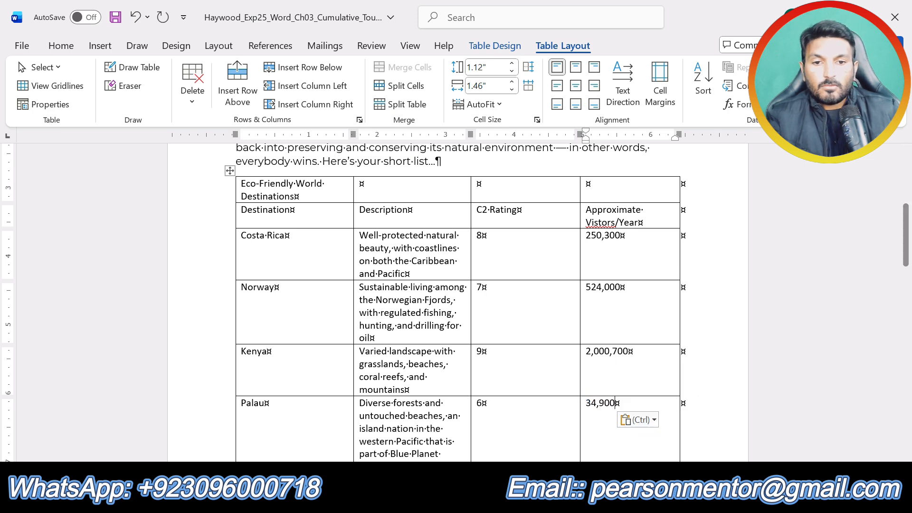
Step: Copy 190,000 from the step 5 data and paste it as text only into the Galapagos Islands' visitors-per-year cell in the flyer
click(470, 500)
click(546, 437)
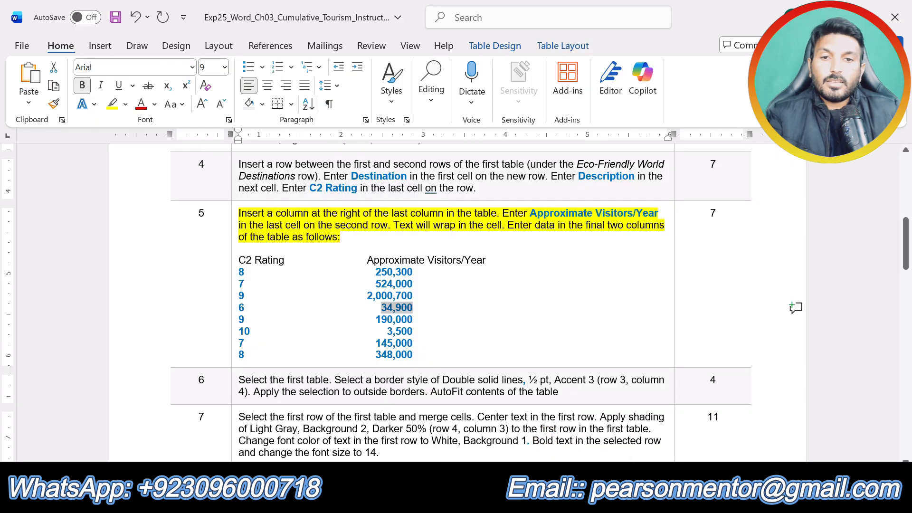
double_click(394, 320)
key(ctrl+c)
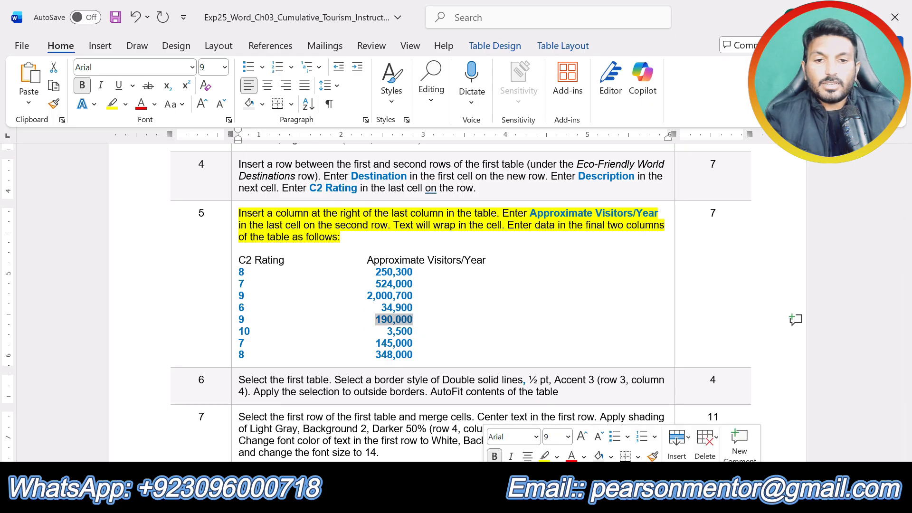
click(470, 499)
click(430, 435)
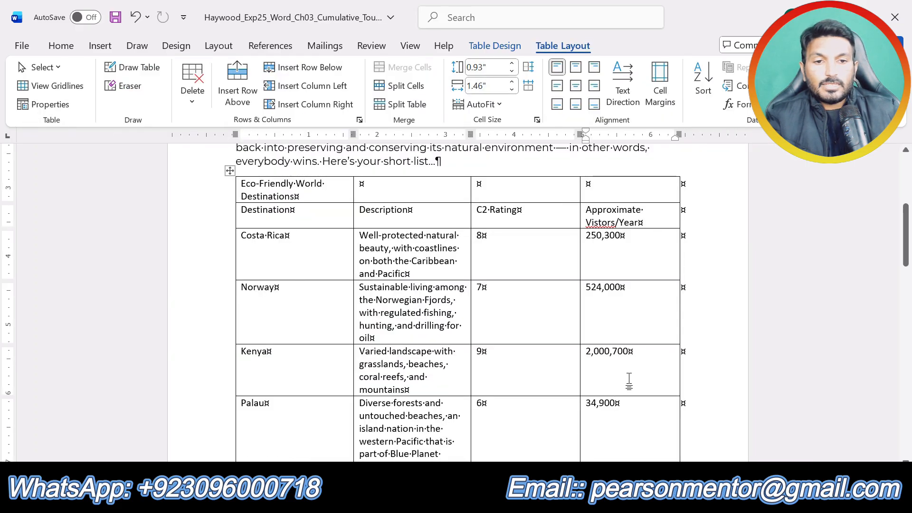
scroll(629, 377, down, 3)
key(ctrl+v)
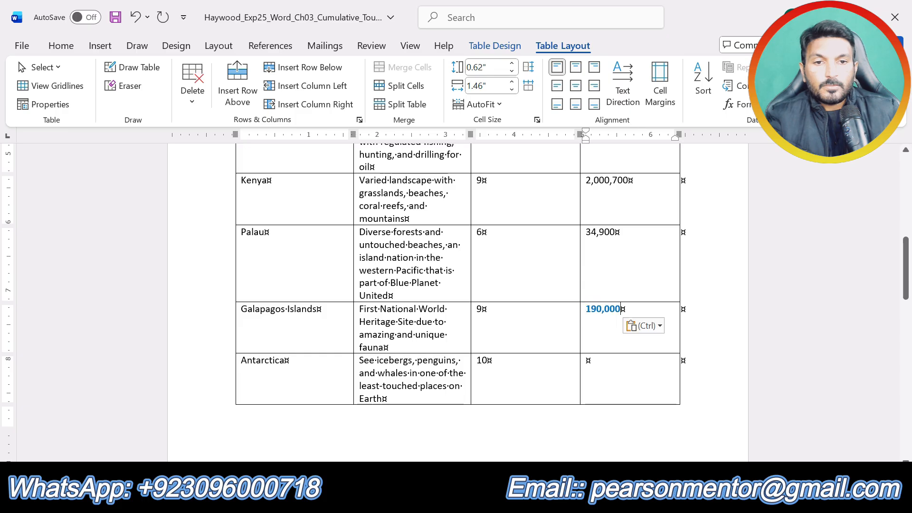
click(636, 325)
click(715, 363)
Step: Copy 3,500 from the step 5 data and paste it as text only into Antarctica's visitors-per-year cell in the flyer
mouse_move(453, 501)
click(552, 435)
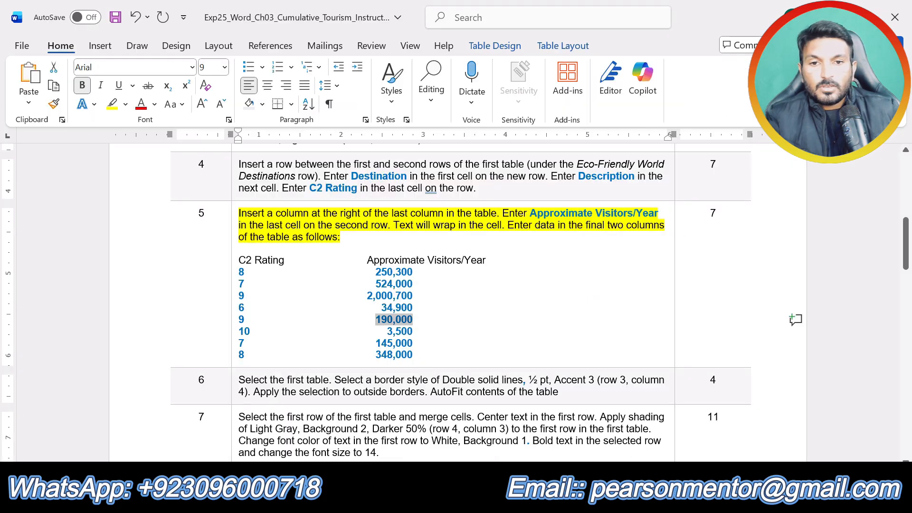
drag(387, 332, 413, 332)
key(ctrl+c)
click(453, 501)
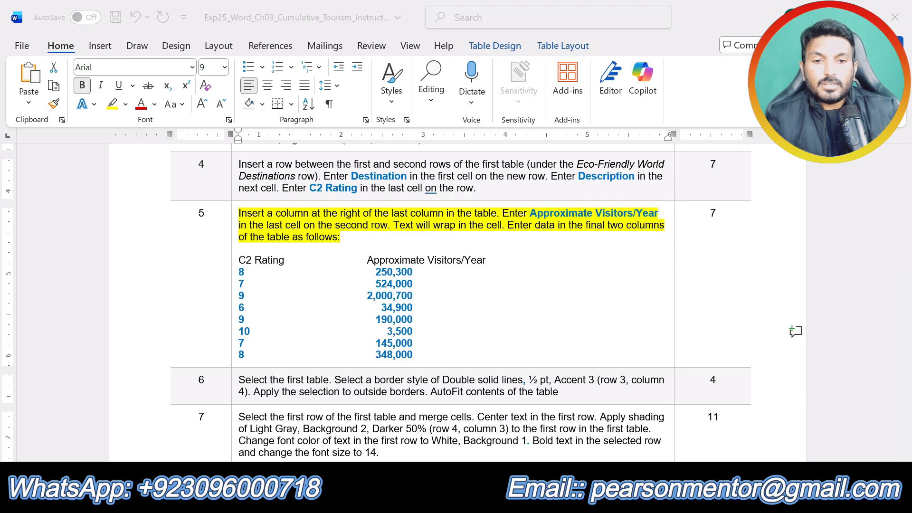
click(357, 454)
click(587, 363)
key(ctrl+v)
click(649, 379)
click(714, 420)
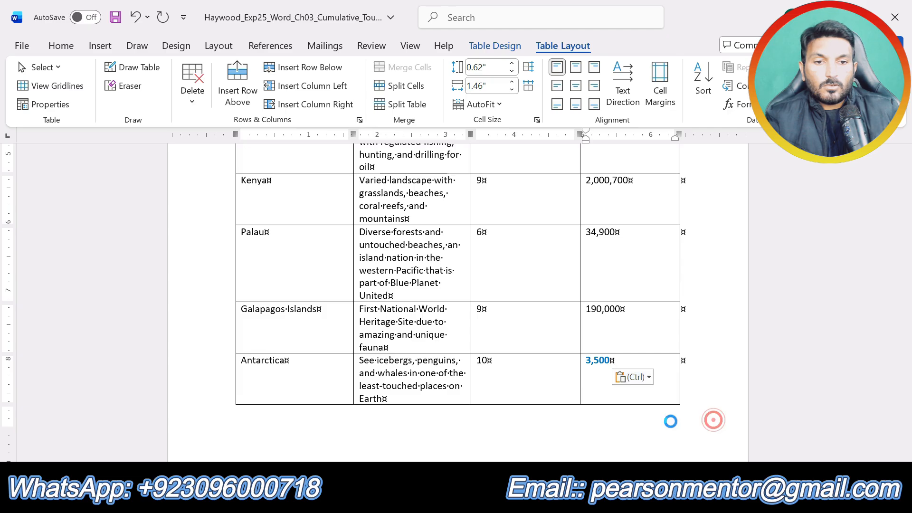
Step: Copy 145,000 from the step 5 data and paste it as text only into Iceland's visitors-per-year cell in the flyer
click(532, 418)
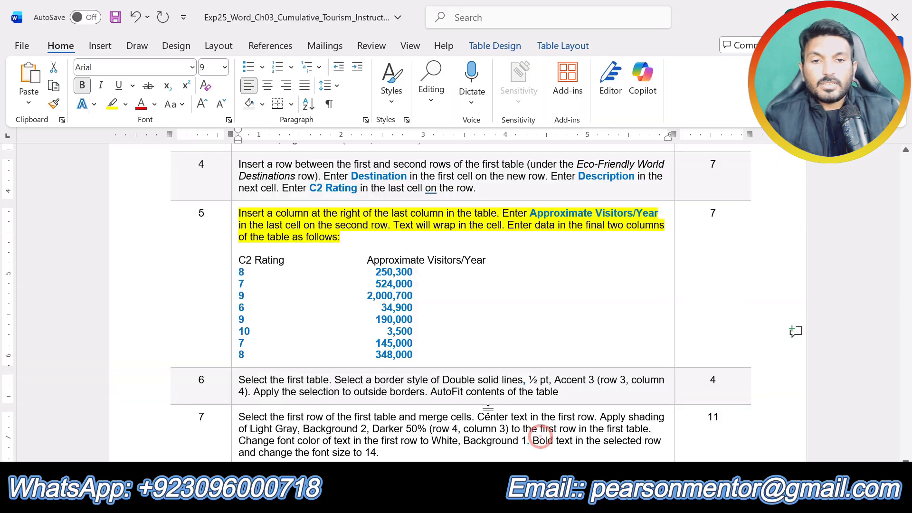
drag(376, 343, 409, 343)
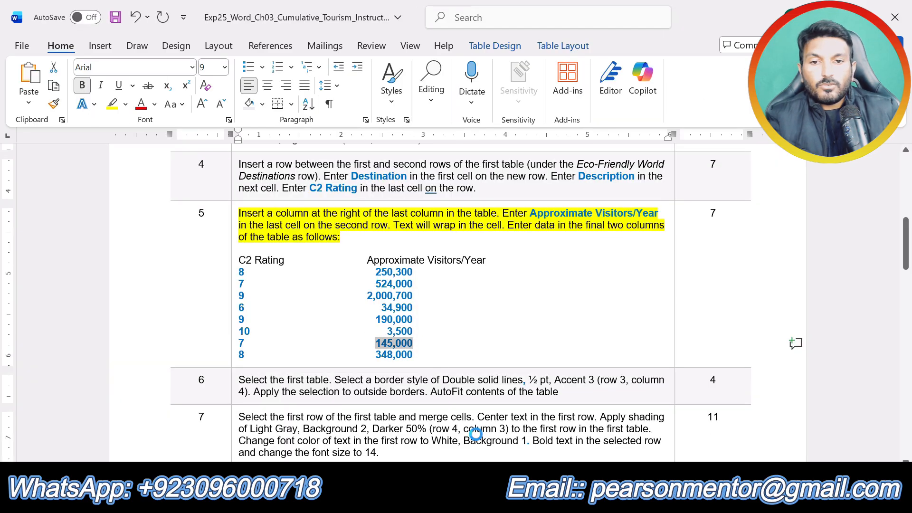
click(474, 496)
click(416, 433)
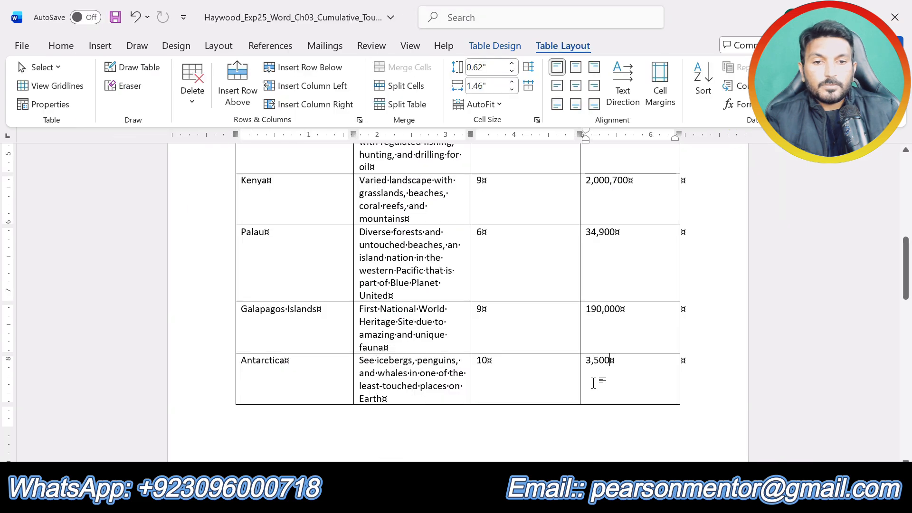
scroll(593, 383, down, 5)
click(586, 344)
text(145,000)
click(644, 359)
click(719, 400)
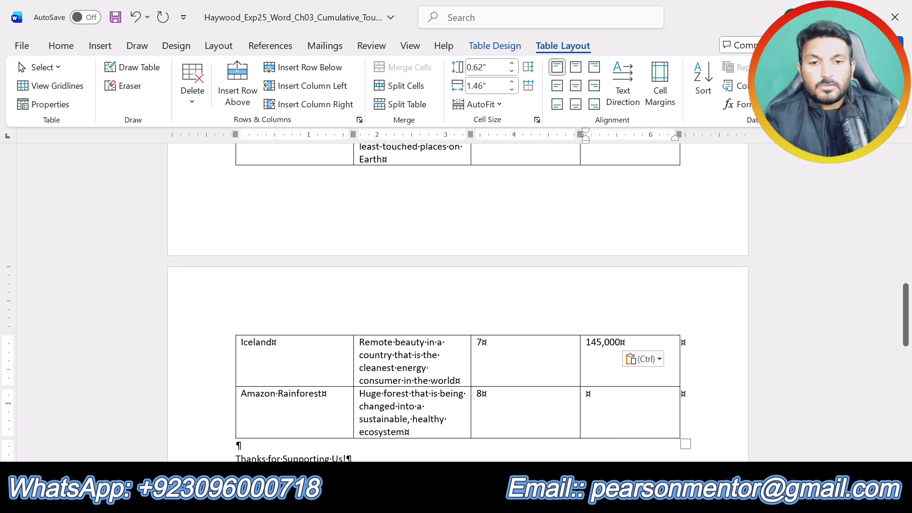
Step: Copy 348,000 from the step 5 data and paste it as text only into the Amazon Rainforest's visitors-per-year cell in the flyer
click(474, 496)
click(528, 440)
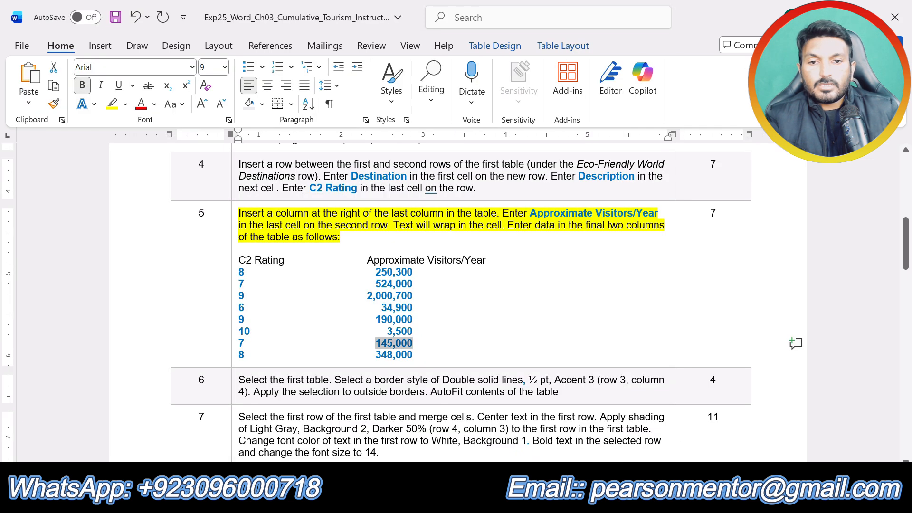
double_click(394, 355)
key(ctrl+c)
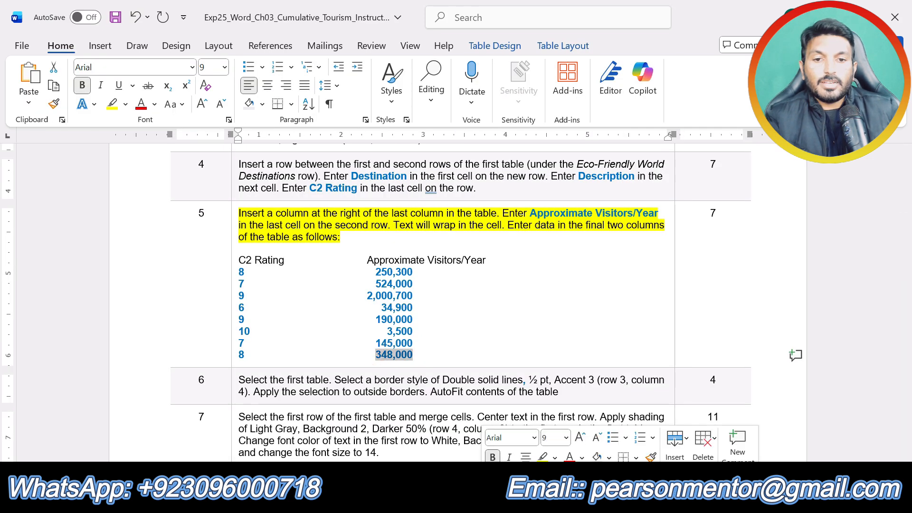
click(475, 497)
click(359, 440)
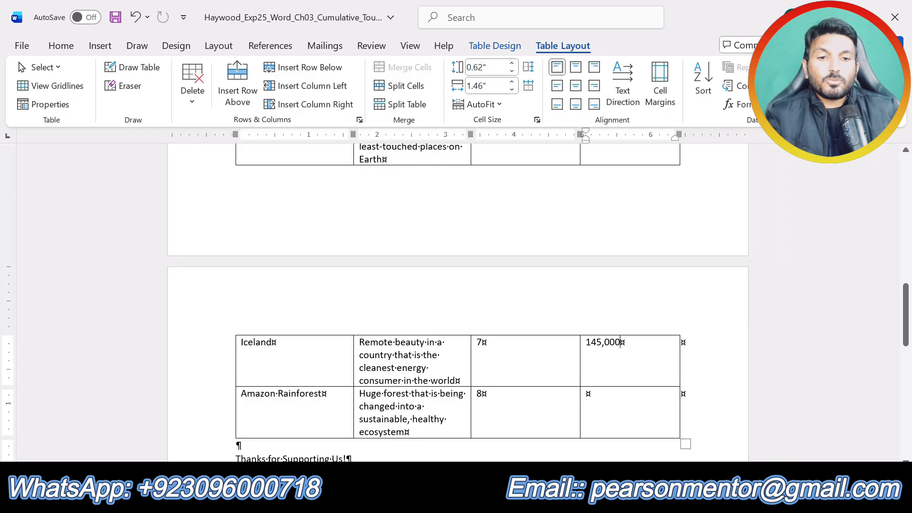
key(ctrl+v)
click(660, 410)
click(721, 376)
Step: Remove the yellow highlight from step 5 in the instructions document and highlight the step 6 text in yellow instead
scroll(618, 408, up, 5)
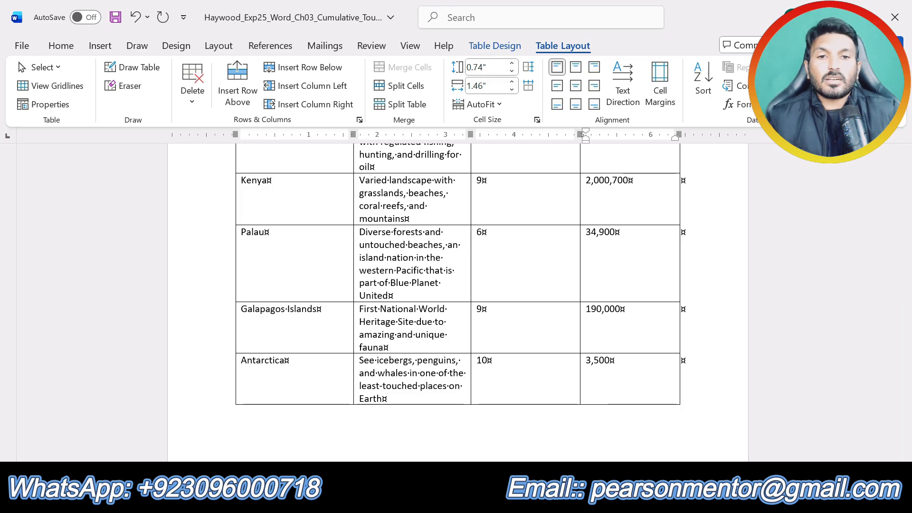
scroll(583, 247, up, 1)
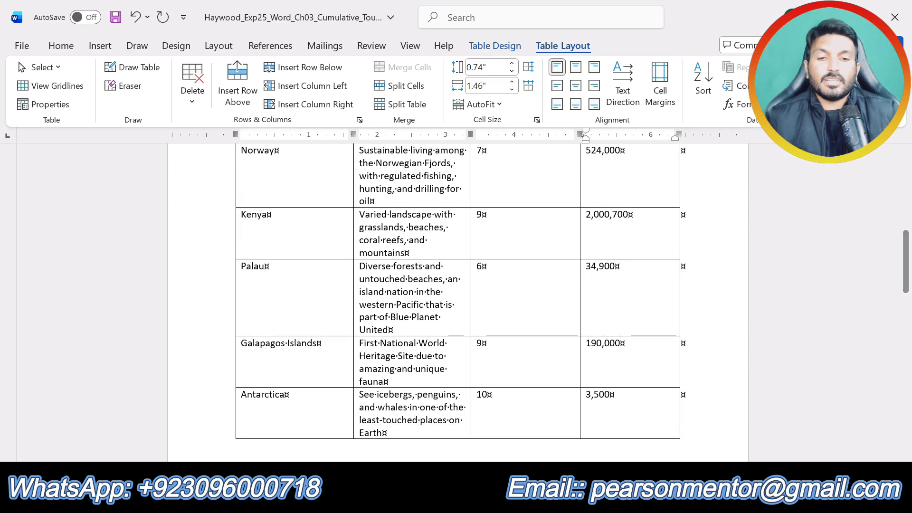
click(471, 500)
click(547, 428)
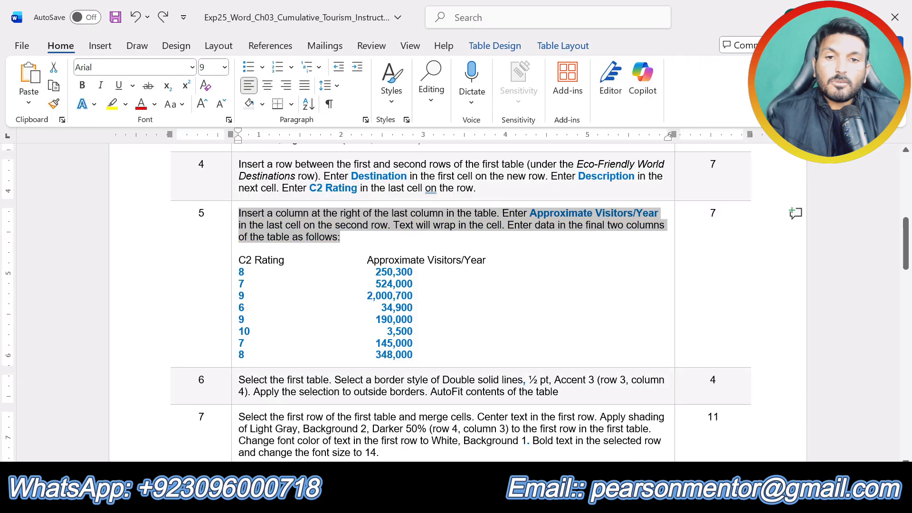
scroll(456, 299, down, 5)
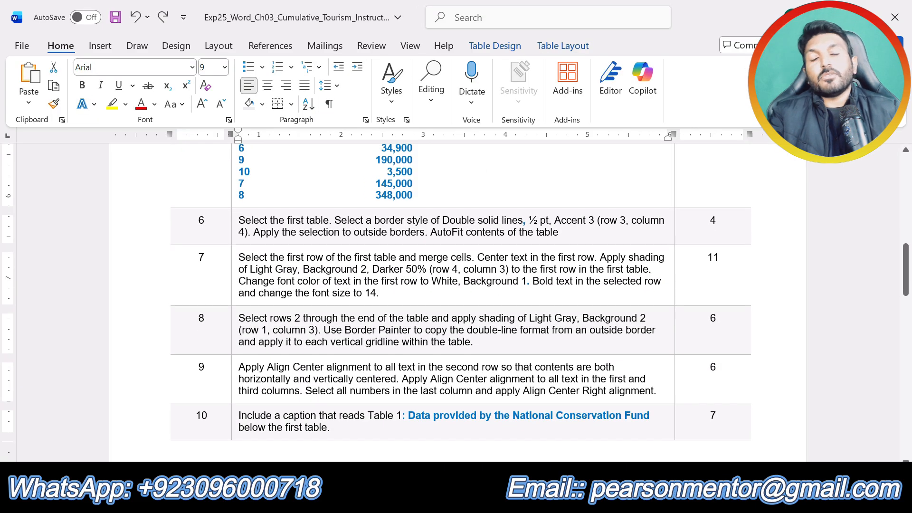
click(576, 231)
click(557, 231)
drag(557, 231, 239, 220)
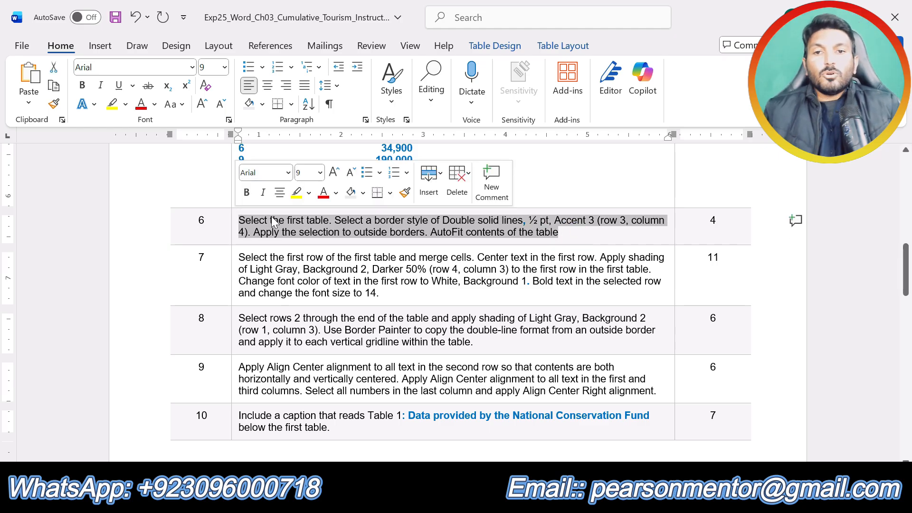
click(296, 193)
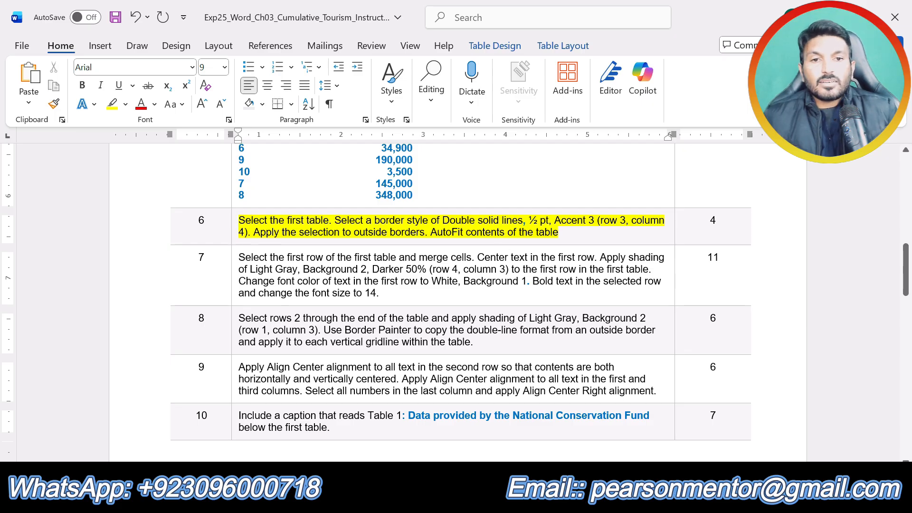
Step: Check the border style required by step 6, select the whole first table in the flyer and open its Border Styles gallery
drag(443, 220, 588, 220)
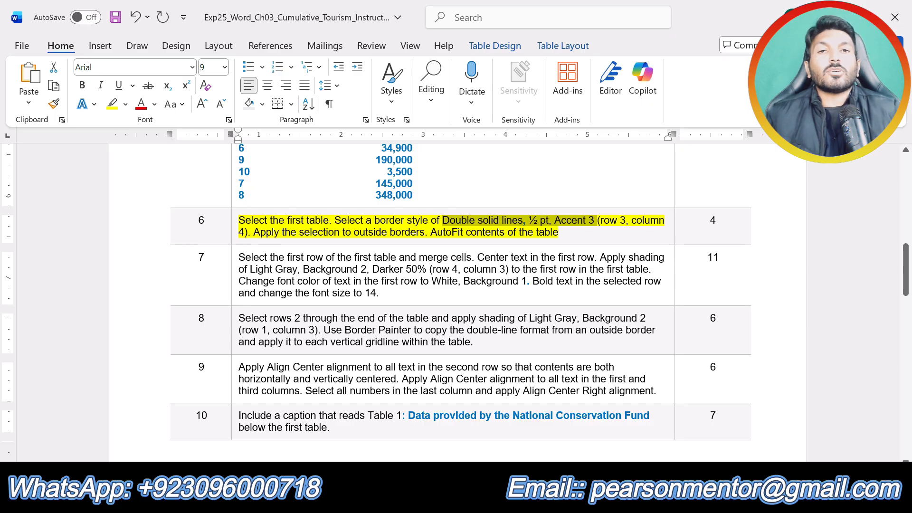
mouse_move(471, 498)
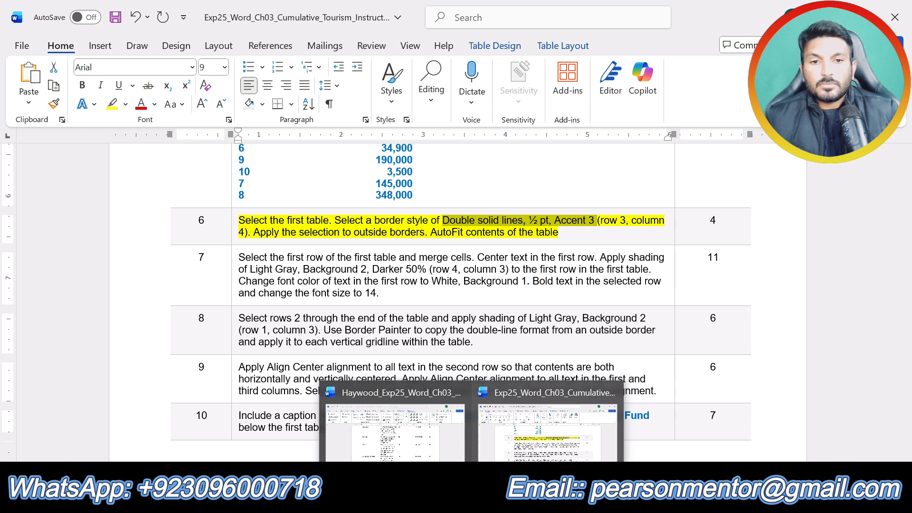
click(520, 443)
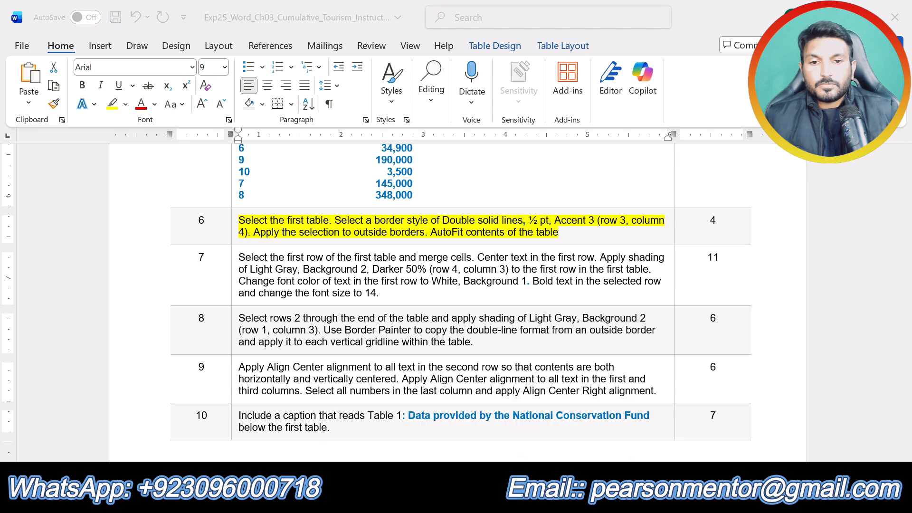
mouse_move(471, 498)
click(399, 440)
scroll(458, 305, up, 8)
scroll(458, 304, down, 3)
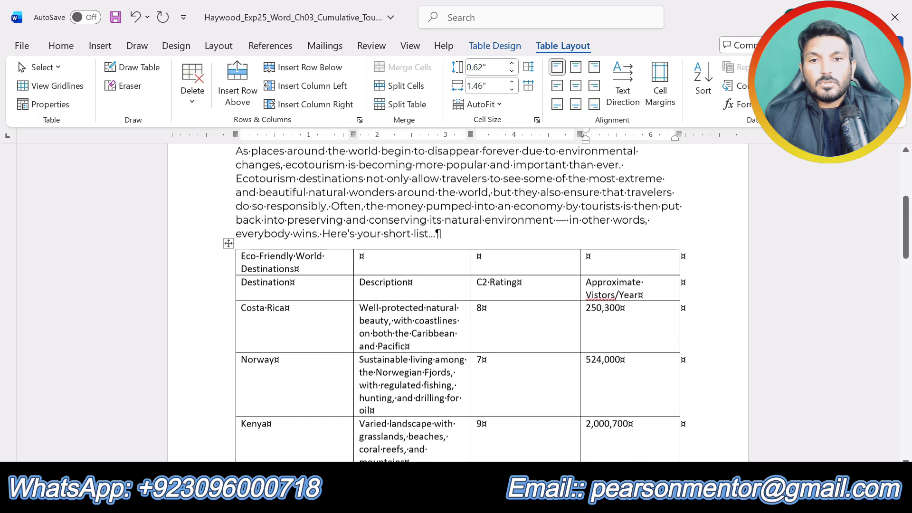
scroll(458, 304, down, 1)
click(229, 208)
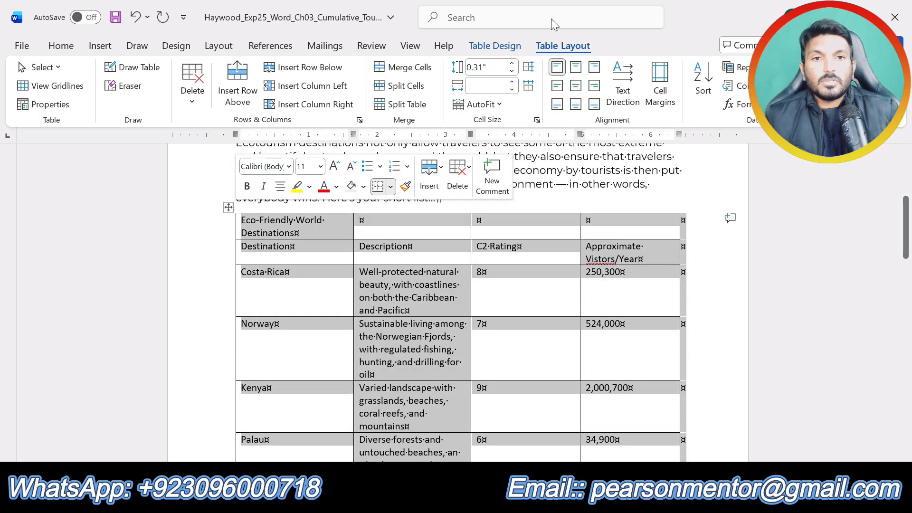
click(494, 42)
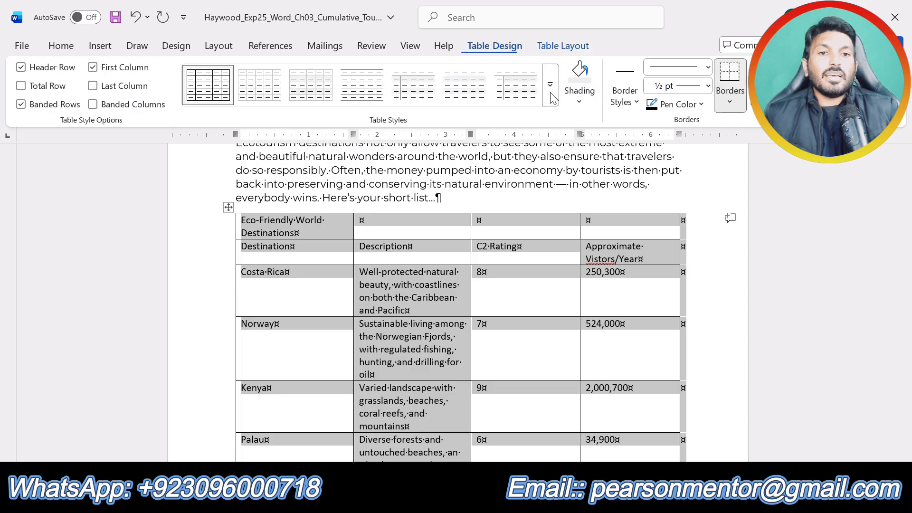
click(636, 102)
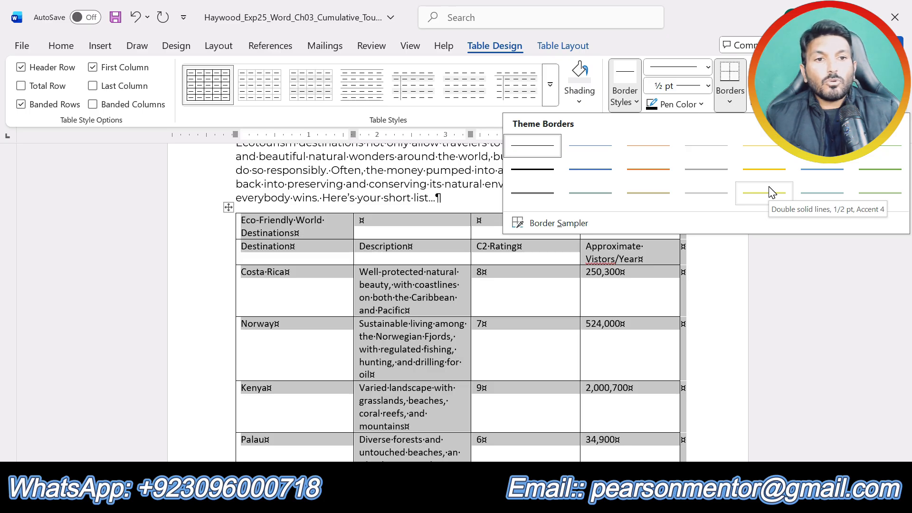
Step: Check step 6's border style wording and choose Double solid lines, 1/2 pt, Accent 3 as the border style for the flyer's first table
click(472, 501)
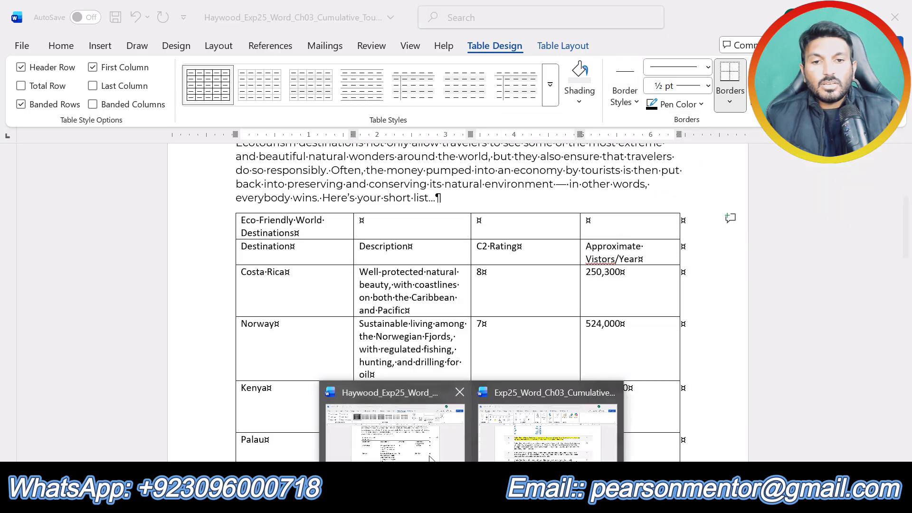
click(482, 450)
drag(597, 220, 442, 221)
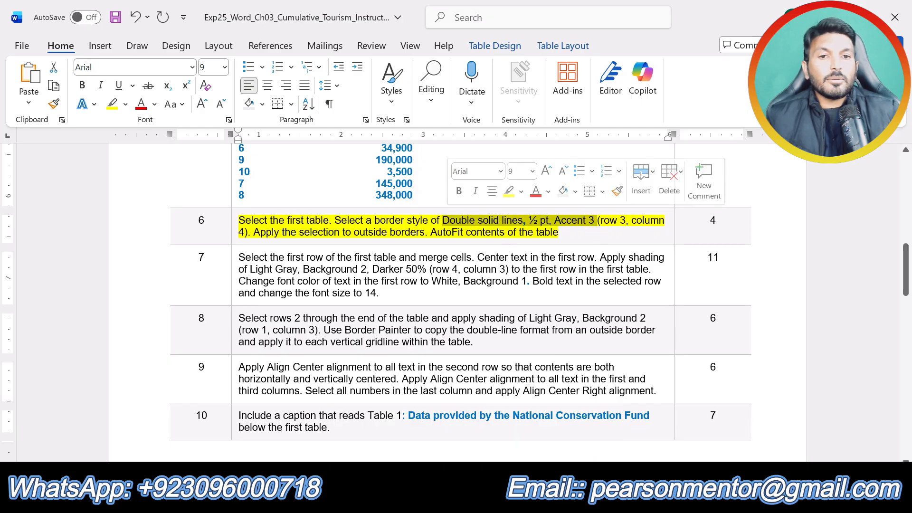
click(472, 501)
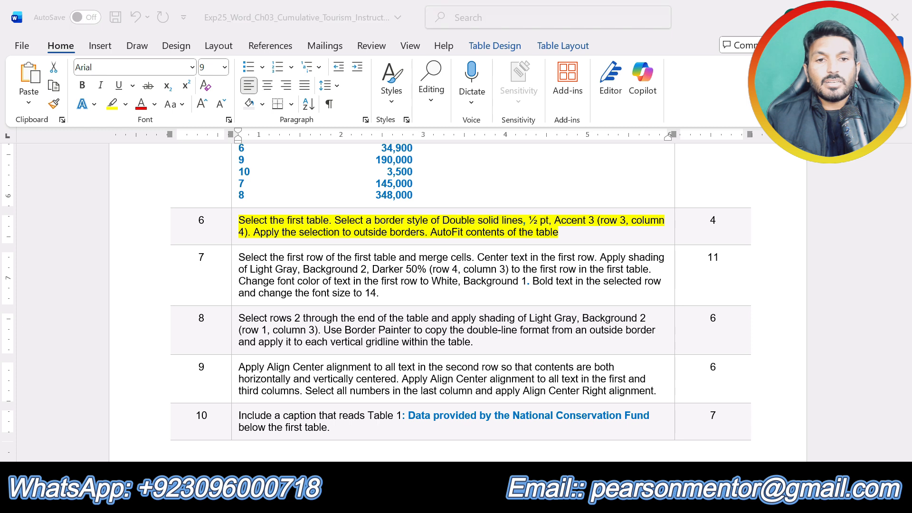
click(443, 451)
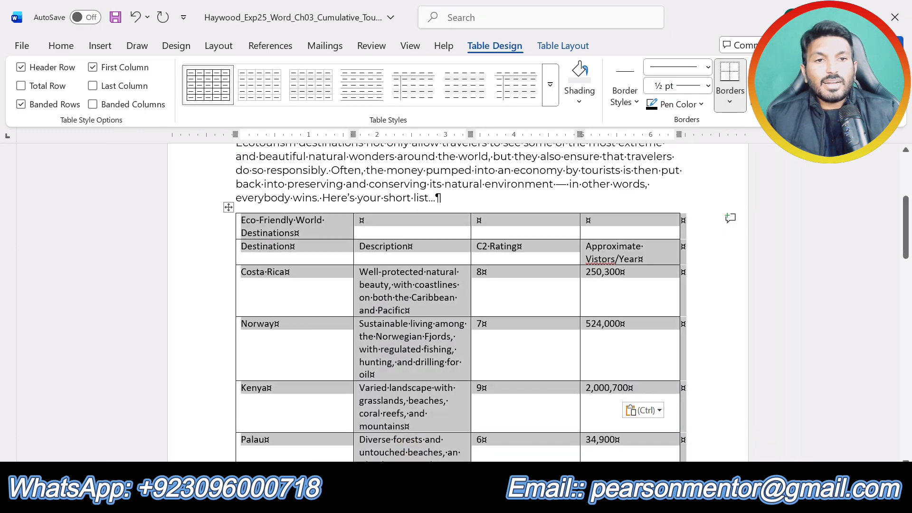
click(636, 102)
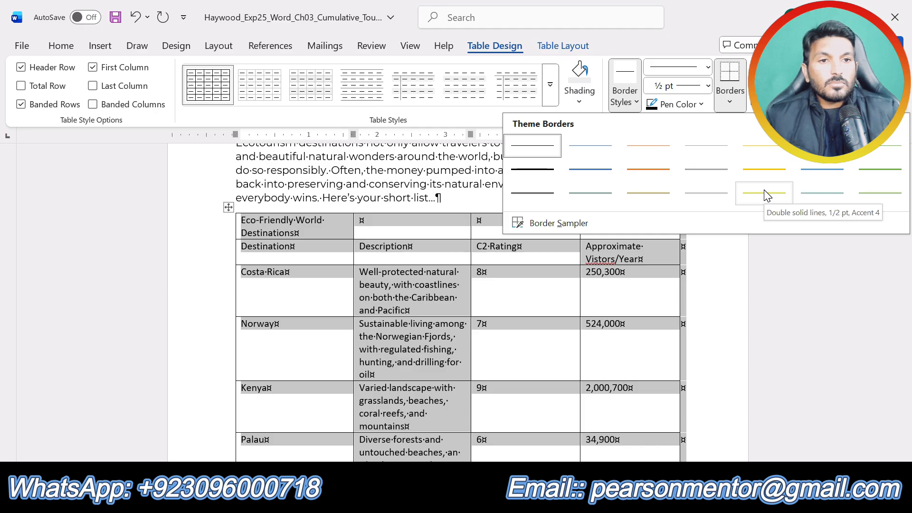
click(710, 195)
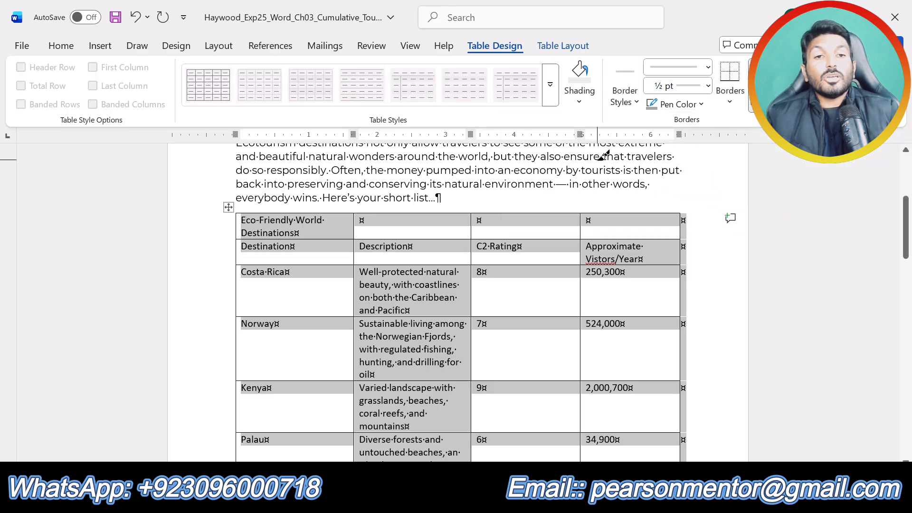
Step: Check where step 6 wants the border and apply the chosen style to the outside borders of the flyer's first table
mouse_move(468, 502)
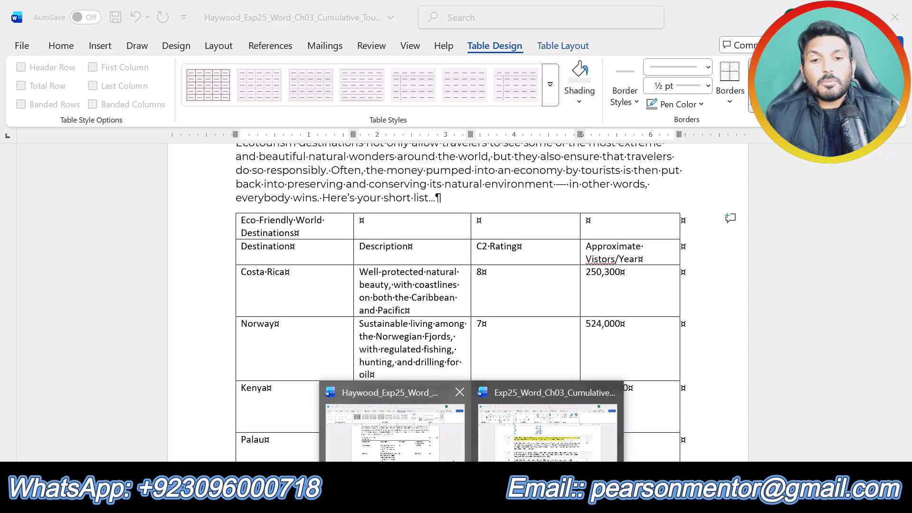
click(573, 437)
drag(254, 233, 424, 233)
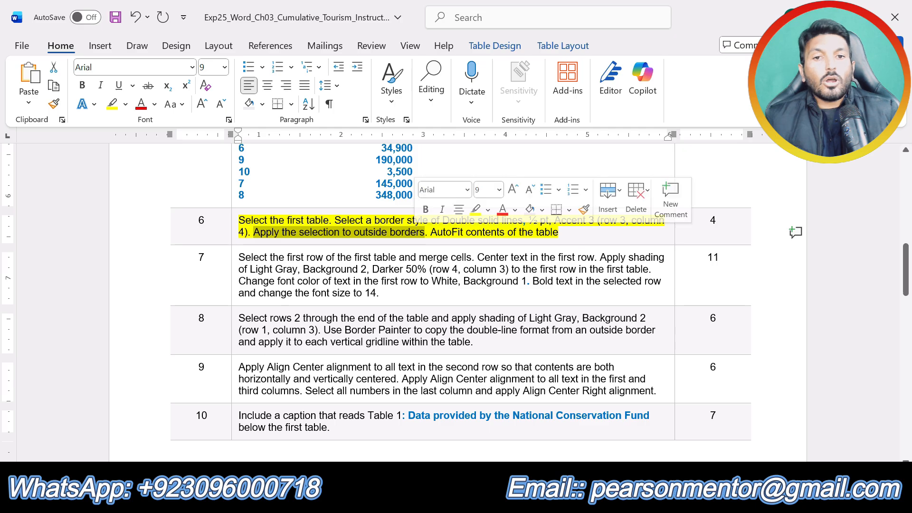
click(468, 501)
click(387, 443)
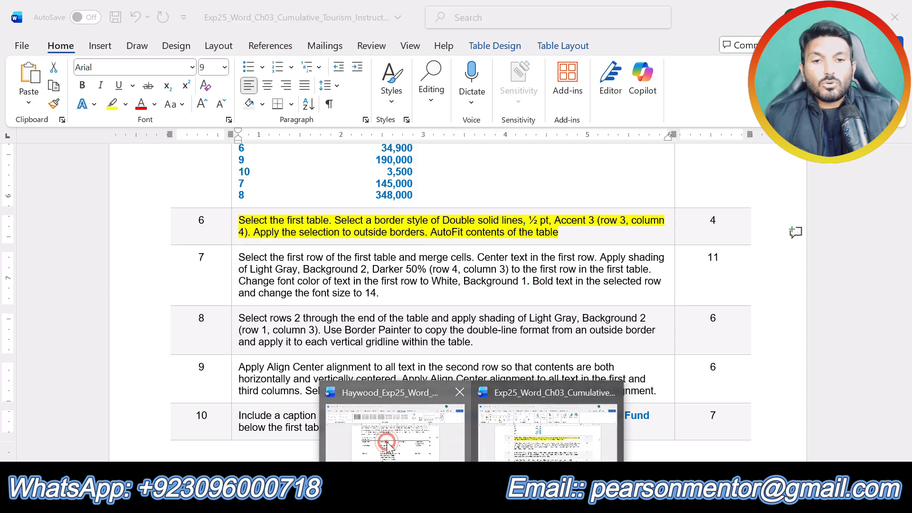
click(731, 102)
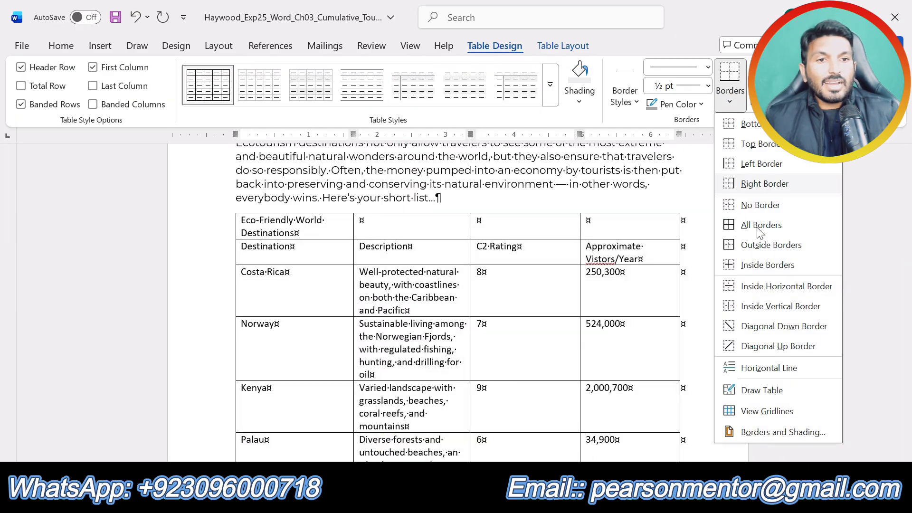
click(765, 245)
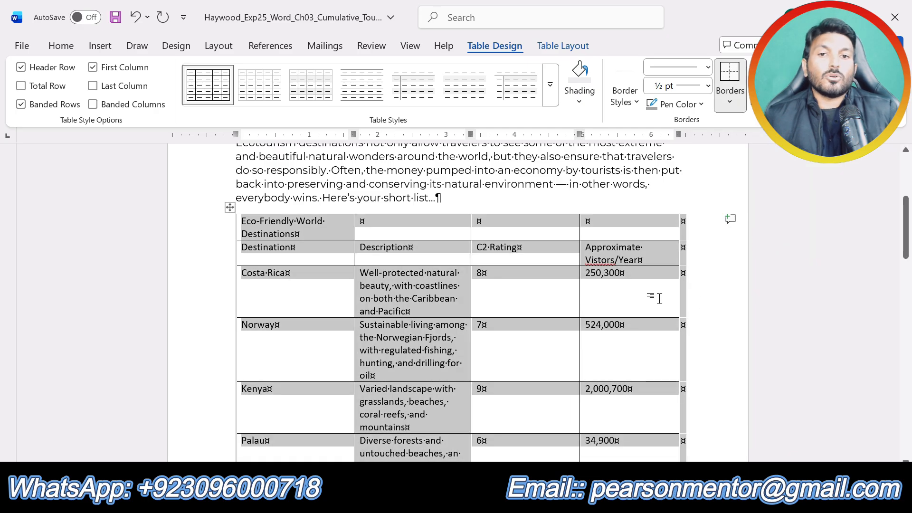
Step: AutoFit the whole first table in the flyer to its contents
click(229, 208)
click(564, 46)
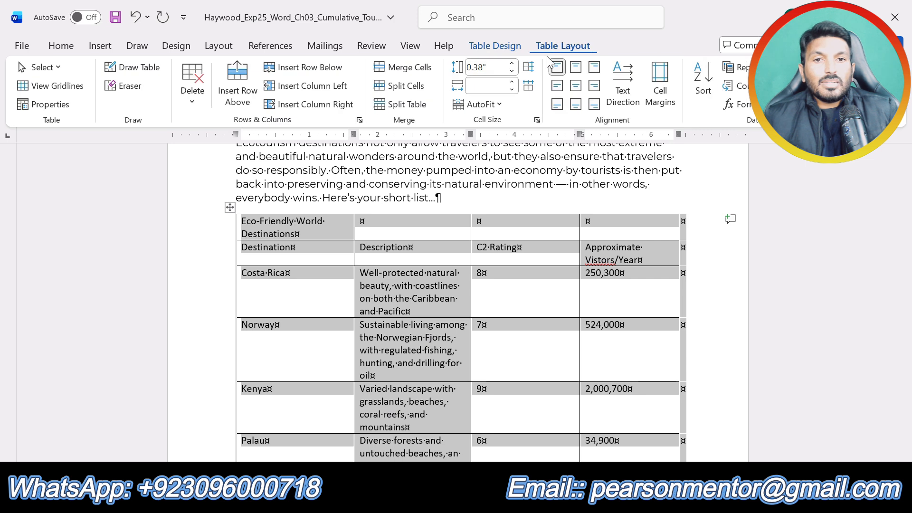
click(501, 110)
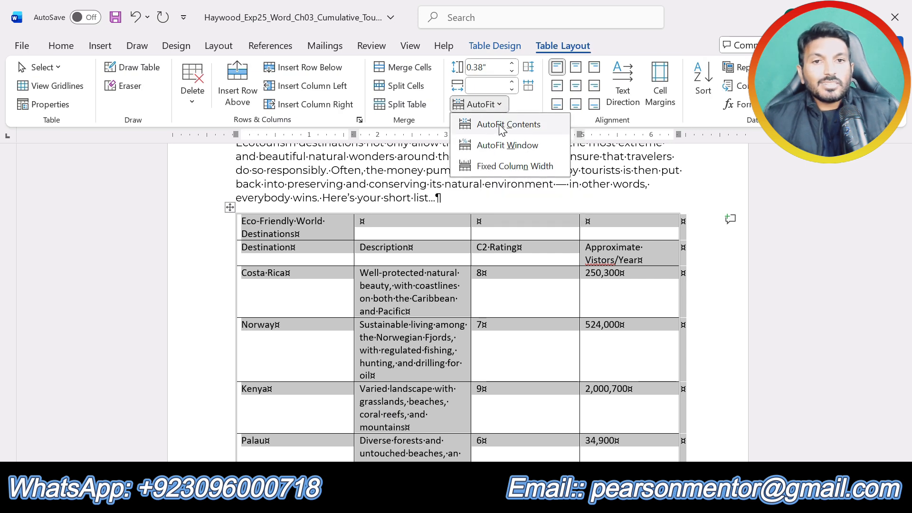
click(503, 127)
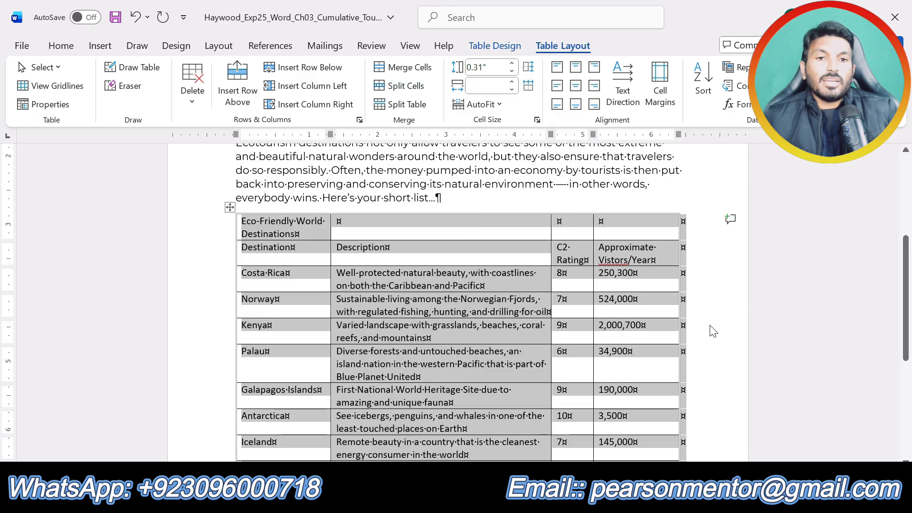
click(713, 331)
scroll(712, 332, down, 4)
scroll(713, 332, up, 3)
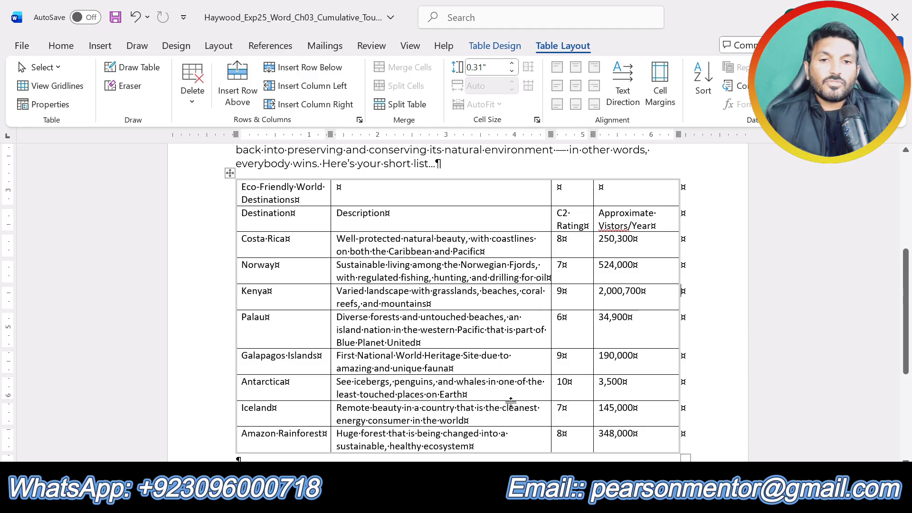
Step: Remove the yellow highlight from step 6 in the instructions document and highlight the step 7 text in yellow instead
click(546, 457)
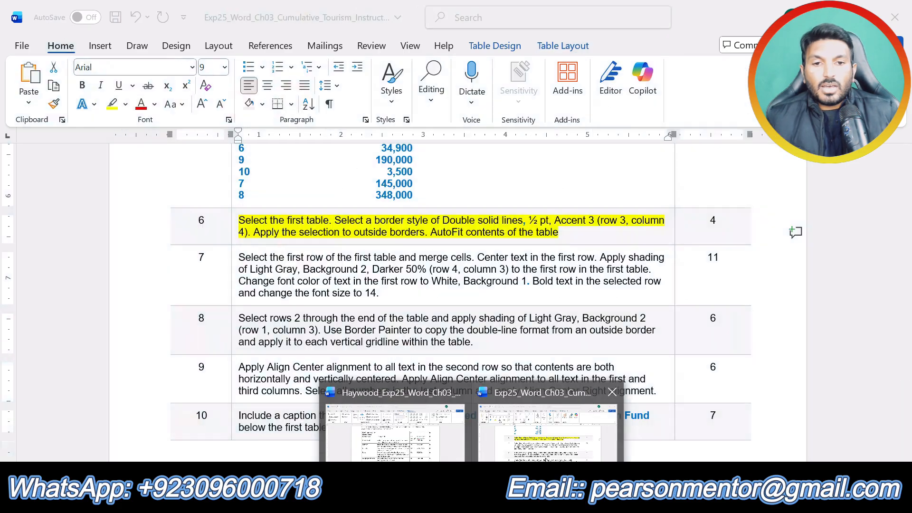
click(545, 459)
key(ctrl+z)
key(ctrl+z)
key(ctrl+z)
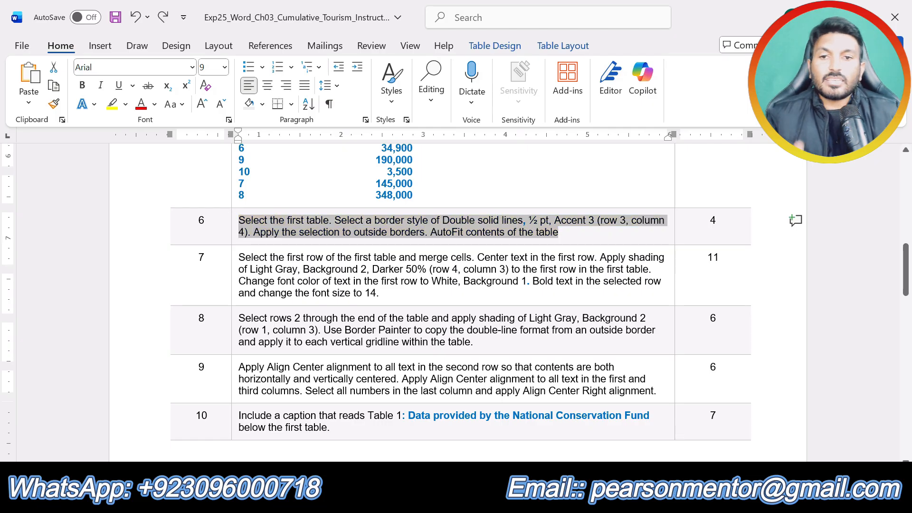
scroll(457, 304, down, 15)
scroll(456, 304, up, 5)
scroll(456, 304, up, 10)
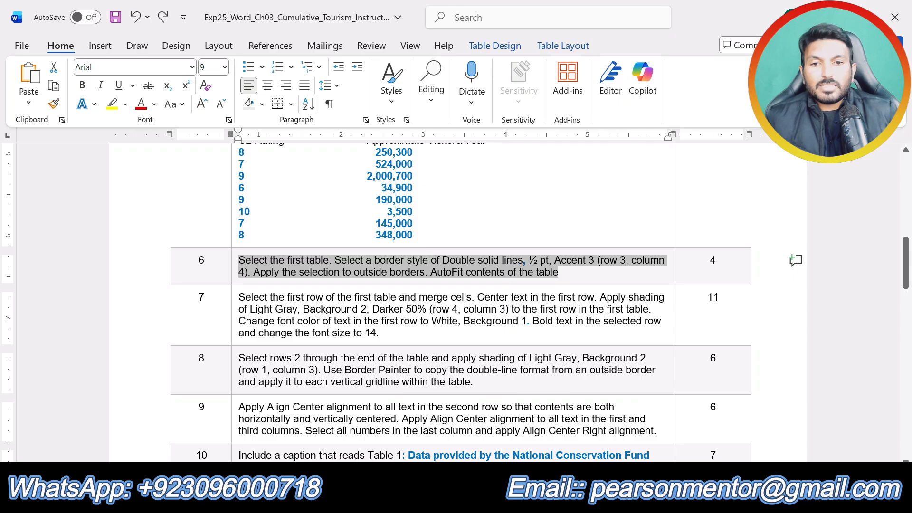
click(410, 323)
drag(380, 335, 238, 297)
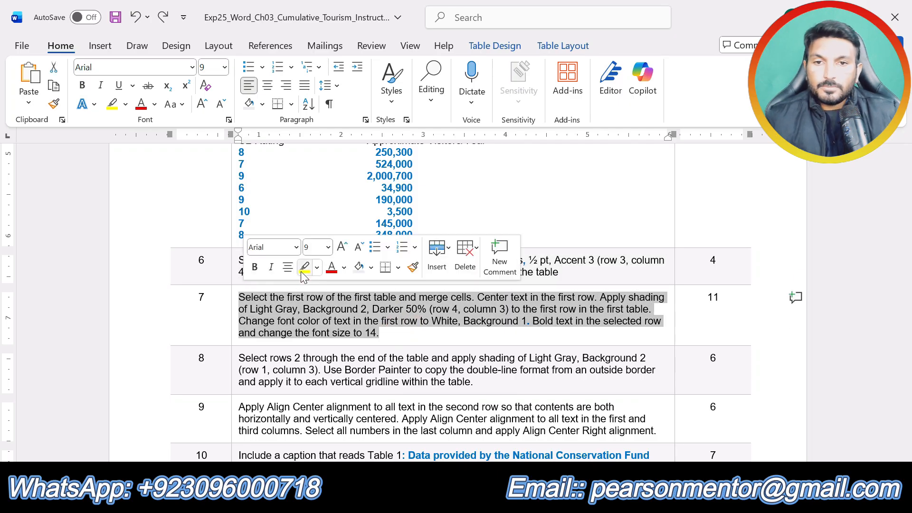
click(303, 269)
click(364, 321)
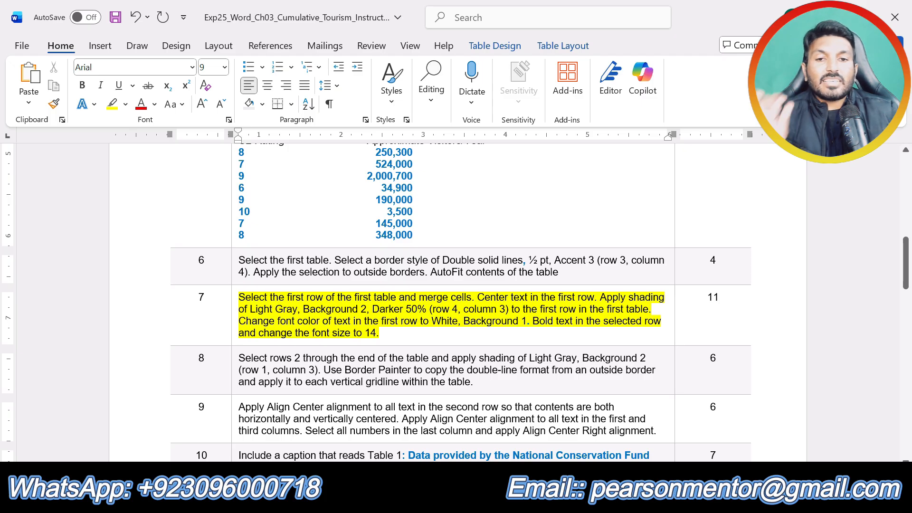
Step: Merge the cells of the first row in the flyer's first table into a single cell
mouse_move(475, 501)
click(435, 442)
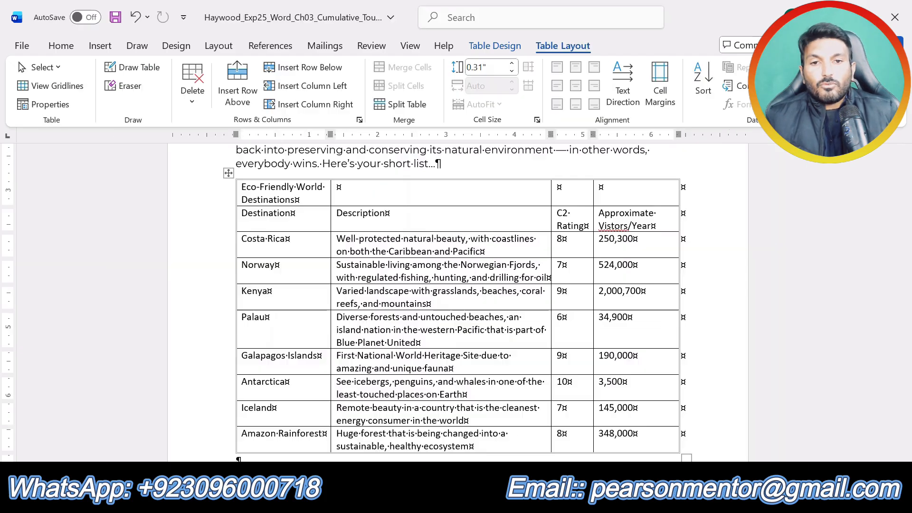
drag(637, 191, 291, 191)
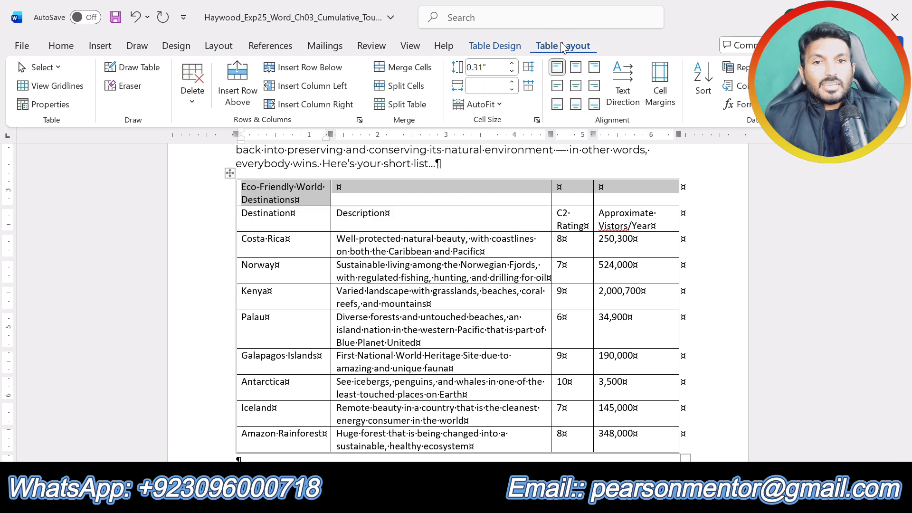
click(399, 69)
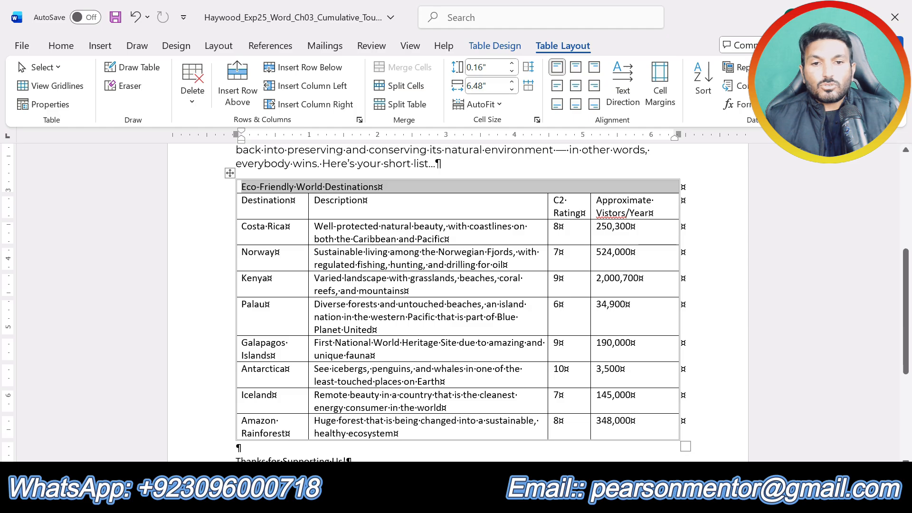
Step: Check step 7's alignment requirement and apply Align Center to the merged Eco-Friendly World Destinations row in the flyer
click(472, 498)
click(546, 434)
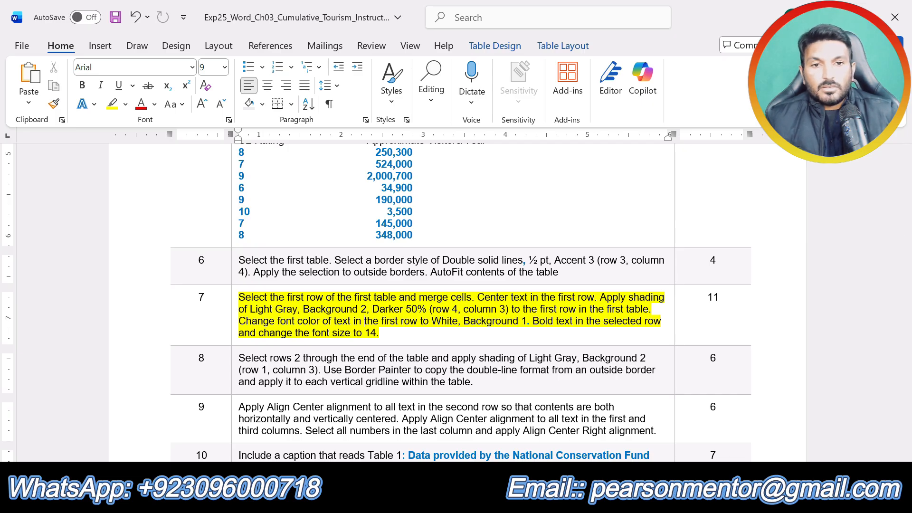
click(473, 500)
click(395, 447)
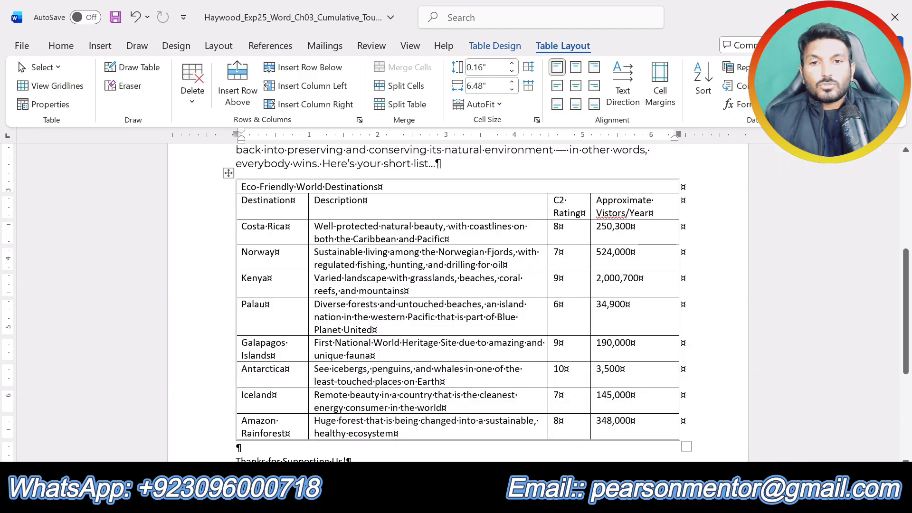
triple_click(292, 187)
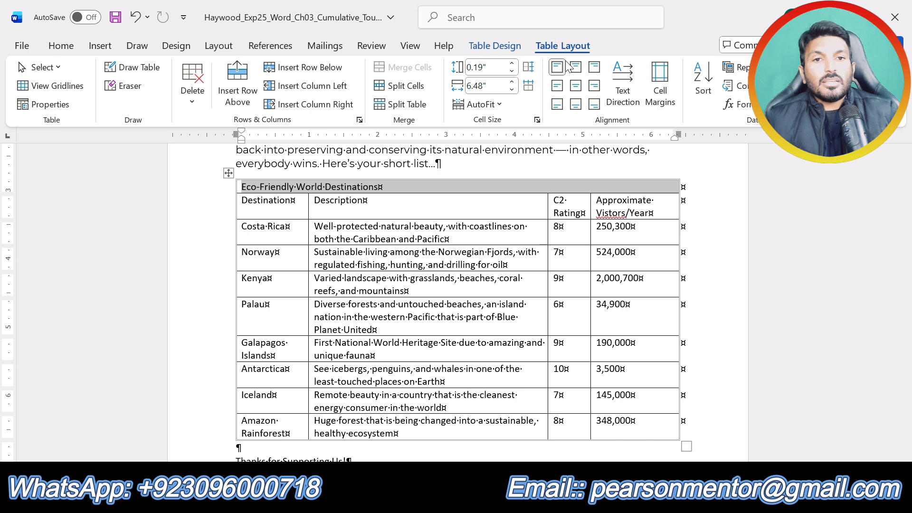
click(577, 91)
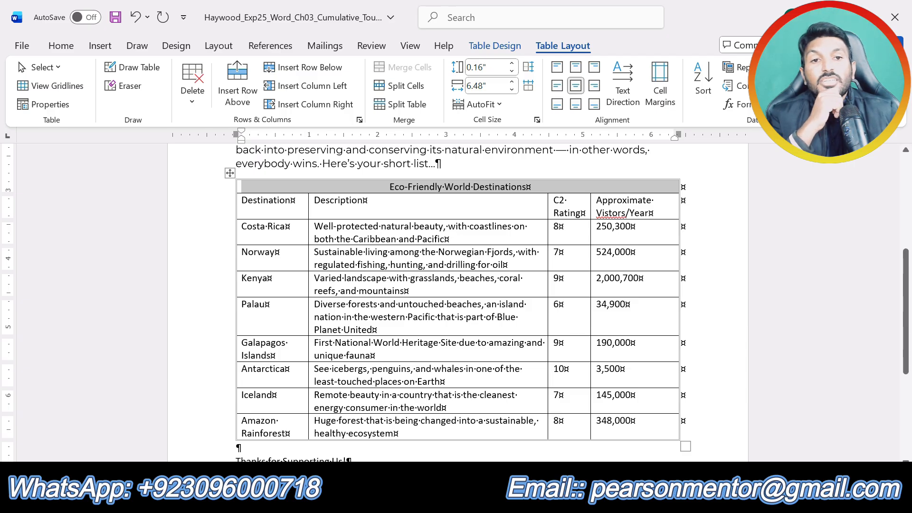
Step: Check step 7's shading color and shade the table's Eco-Friendly World Destinations row with Light Gray, Background 2, Darker 50%
click(527, 187)
drag(527, 187, 389, 186)
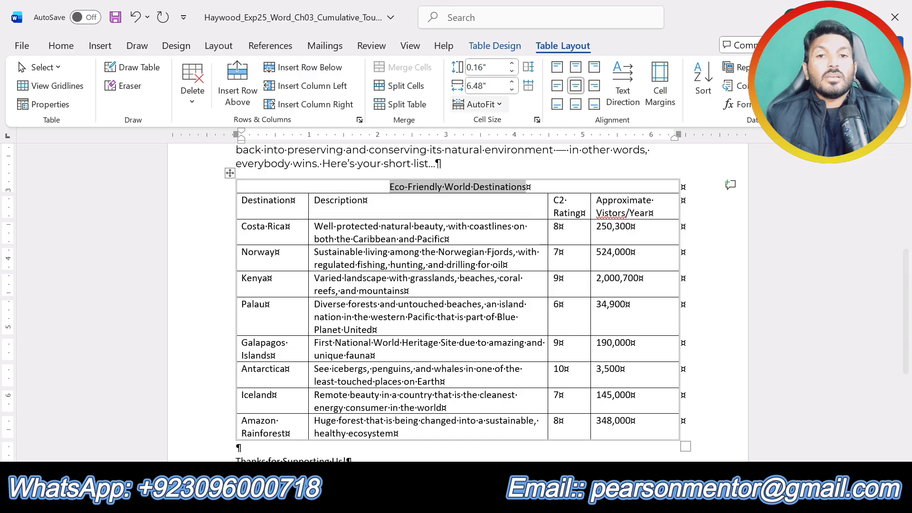
click(495, 46)
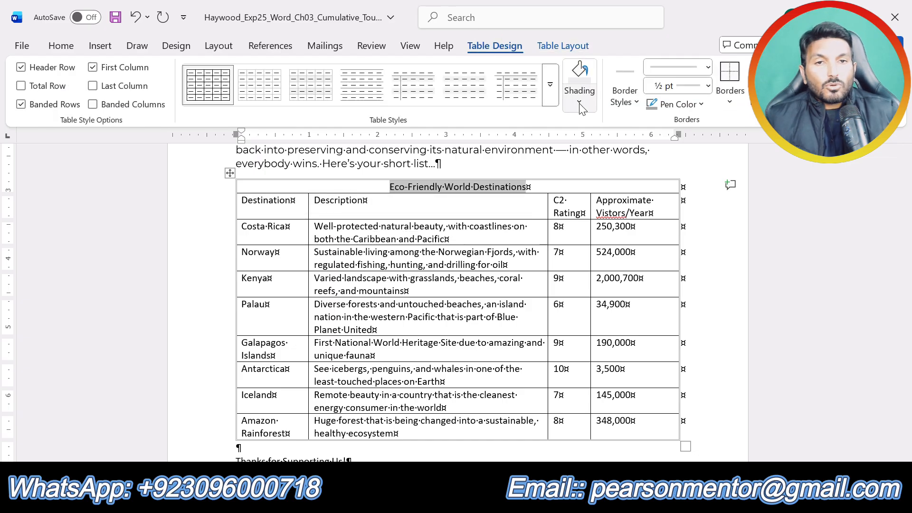
click(472, 500)
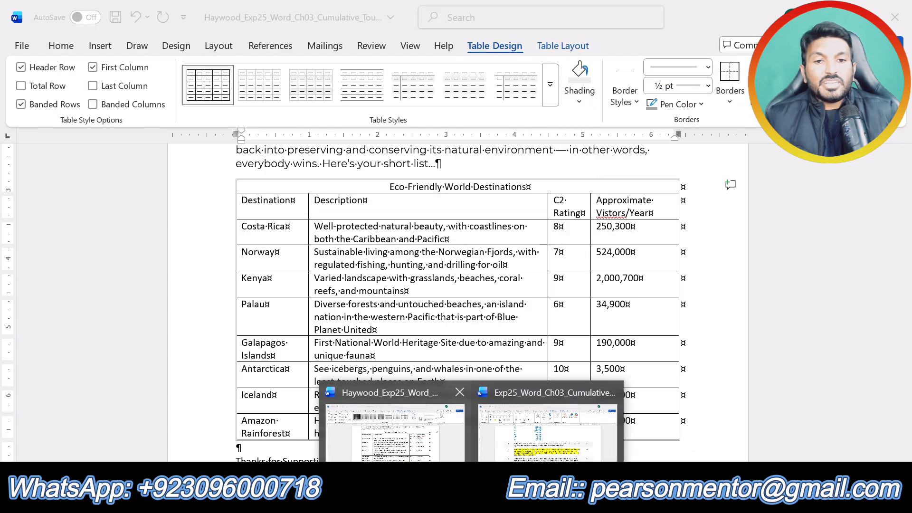
click(526, 446)
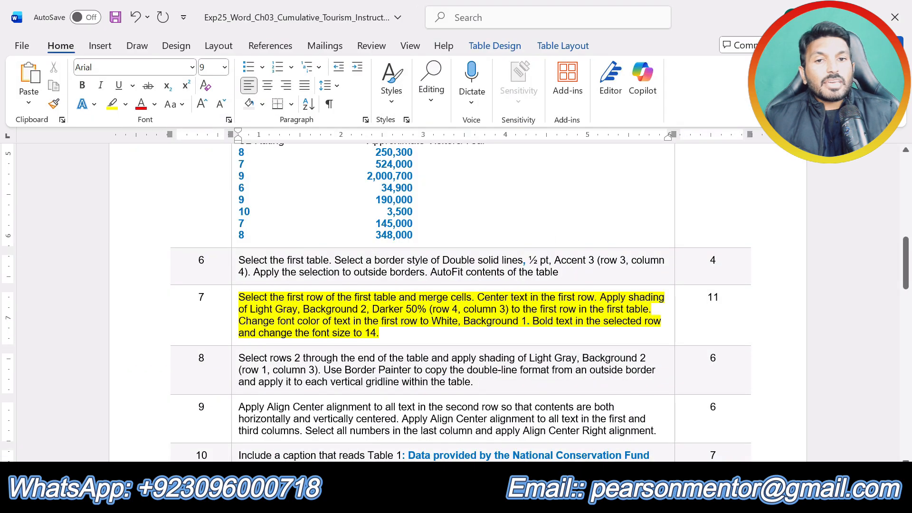
click(472, 500)
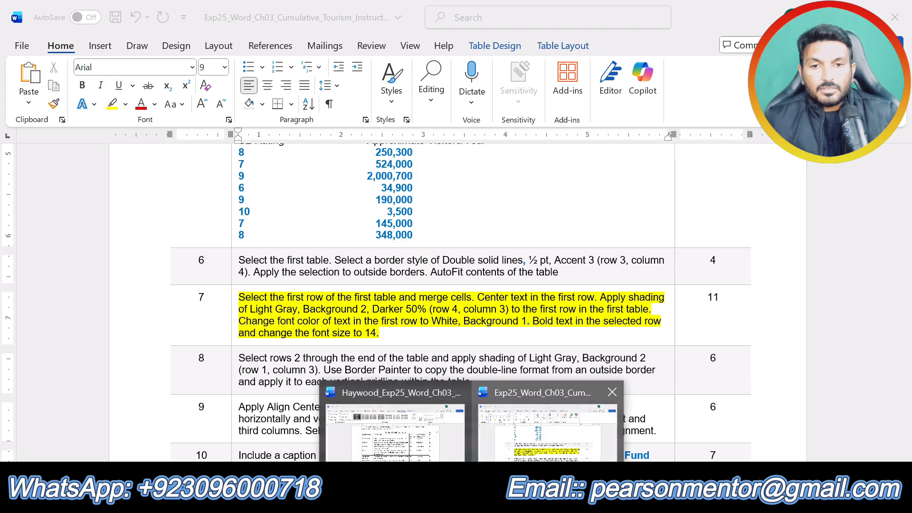
click(394, 432)
click(580, 95)
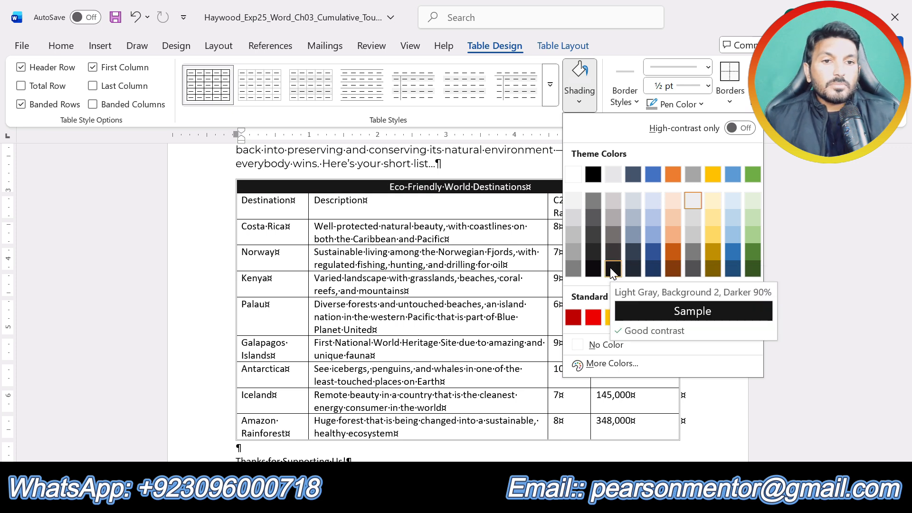
click(615, 238)
click(442, 279)
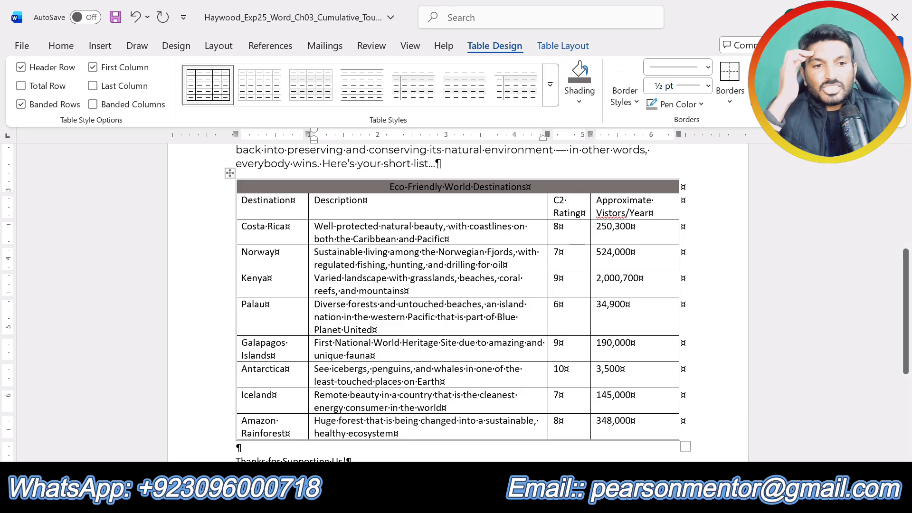
Step: Check step 7's font color requirement and set the flyer's Eco-Friendly World Destinations row text to White, Background 1
click(472, 499)
click(531, 447)
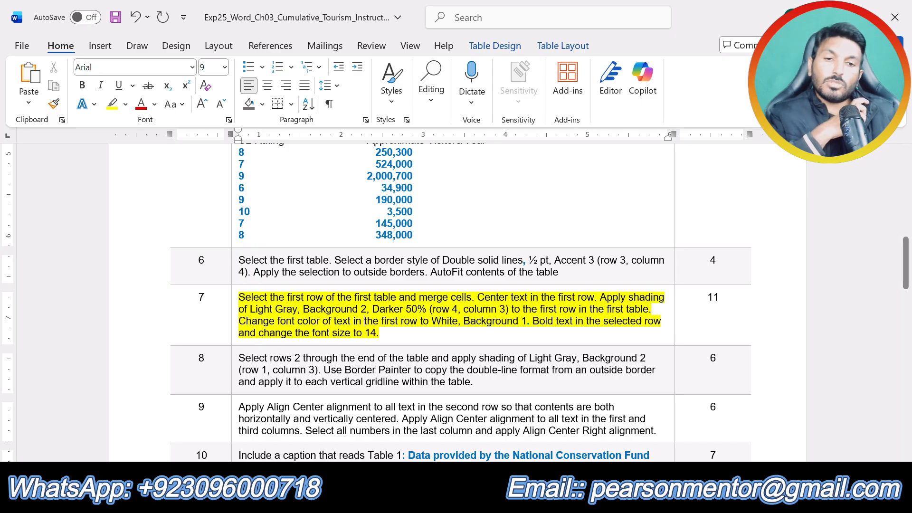
click(472, 501)
click(420, 440)
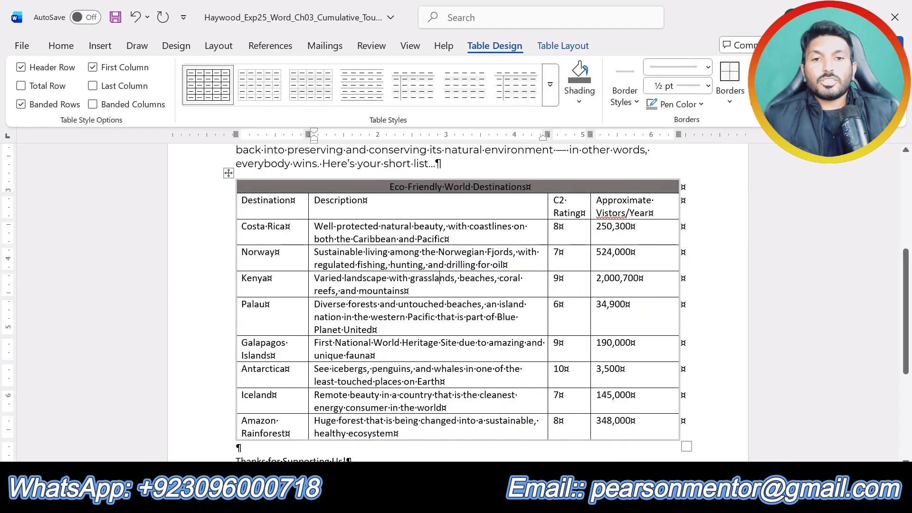
drag(530, 187, 389, 186)
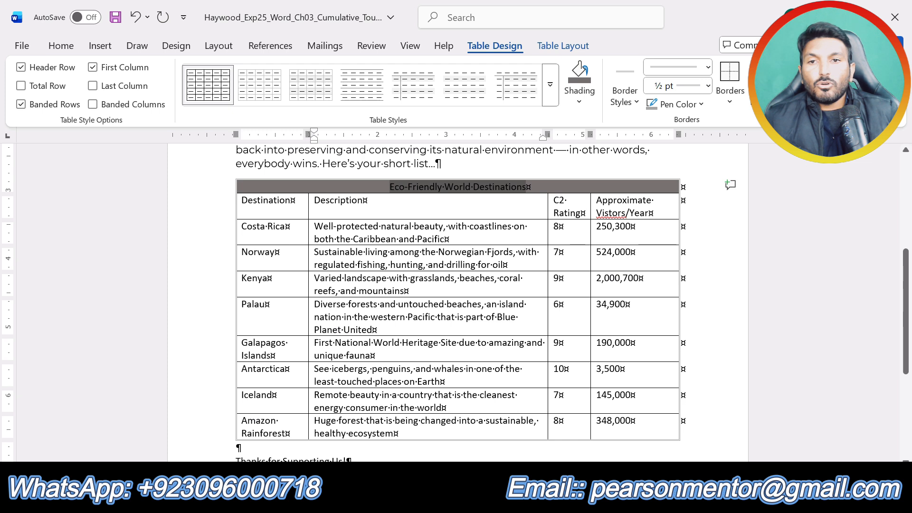
click(53, 45)
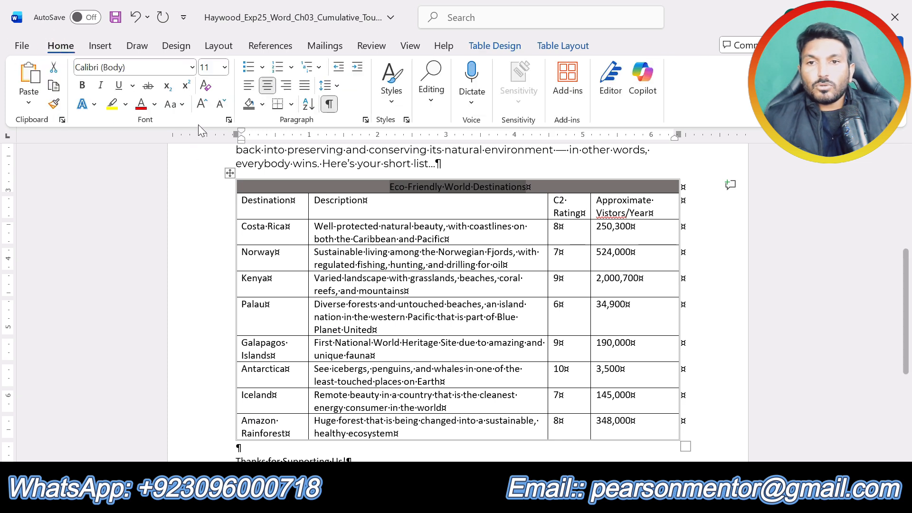
click(154, 105)
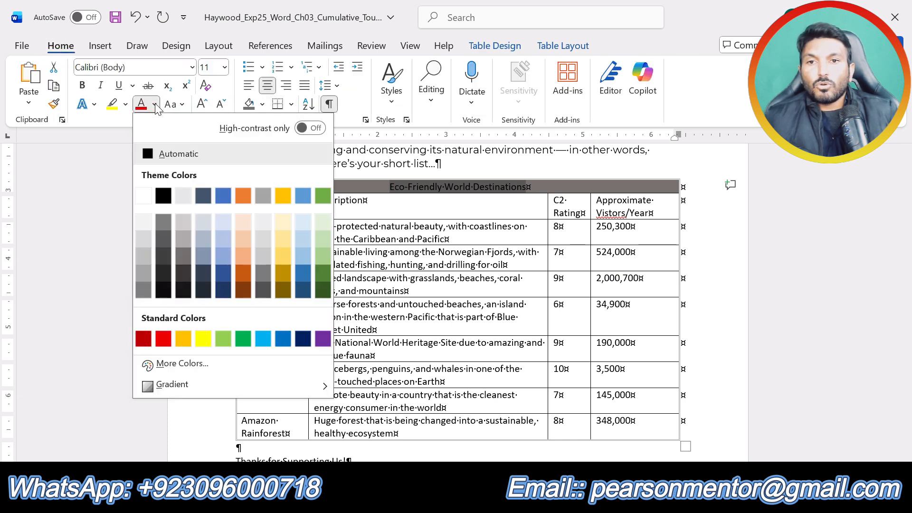
click(143, 195)
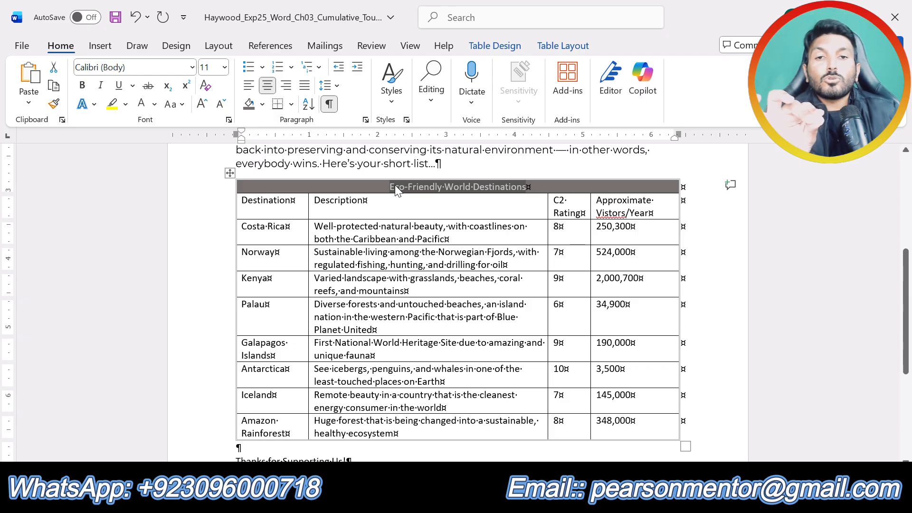
Step: Bold the Eco-Friendly World Destinations text in the table's first row and set its font size to 14
click(82, 87)
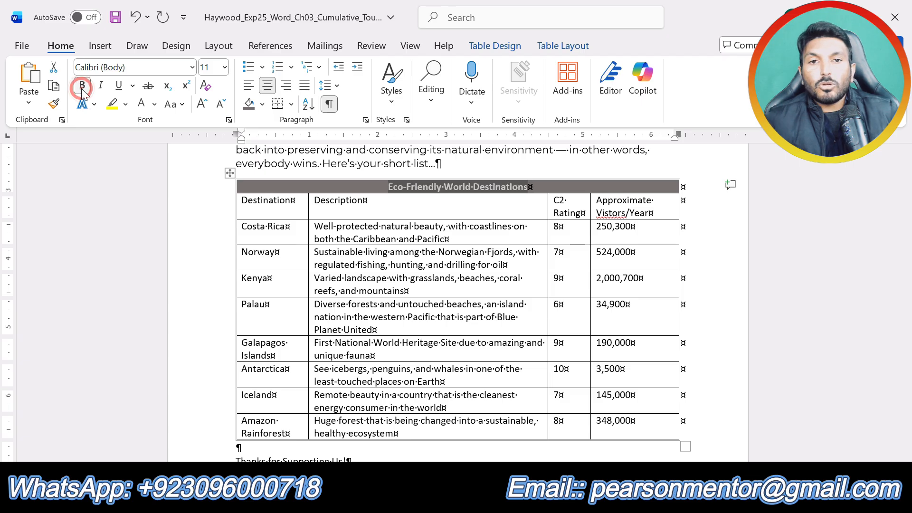
click(224, 67)
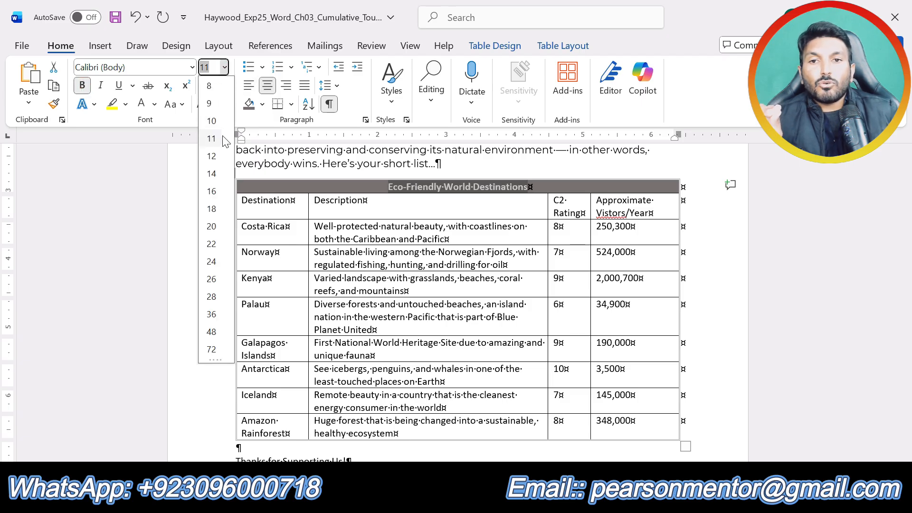
click(212, 174)
click(480, 294)
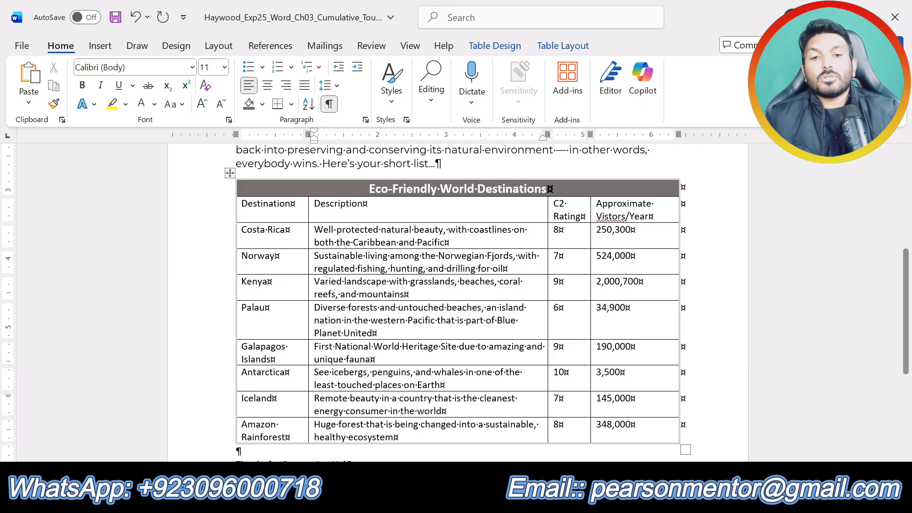
Step: Review step 7 against the flyer, remove its yellow highlight in the instructions document and highlight the step 8 text in yellow instead
click(472, 500)
click(570, 427)
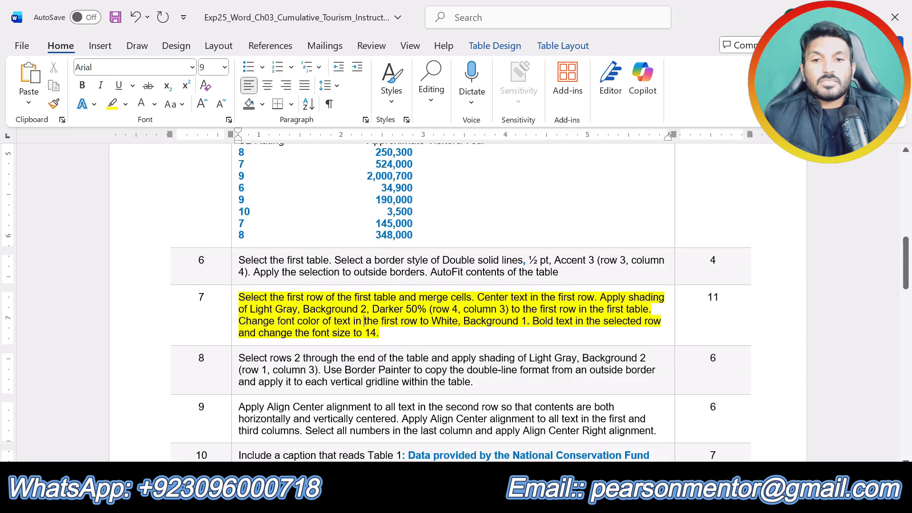
click(471, 500)
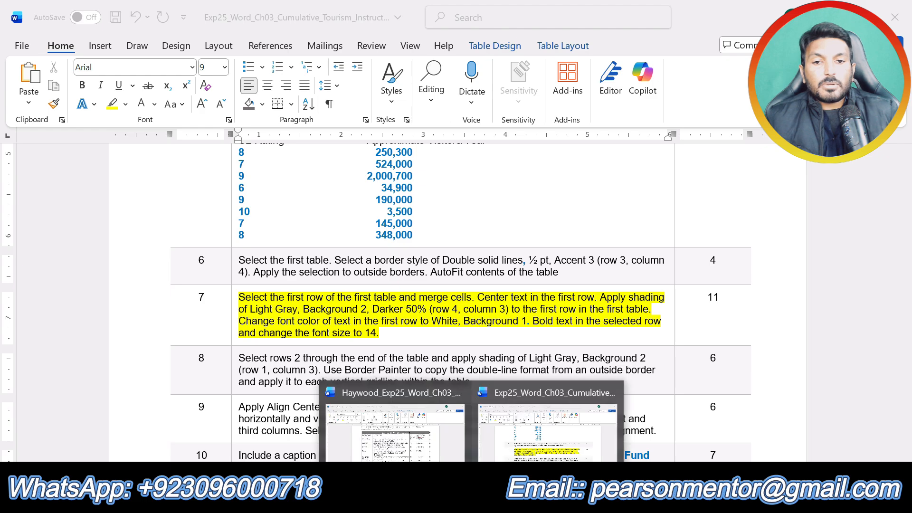
click(386, 422)
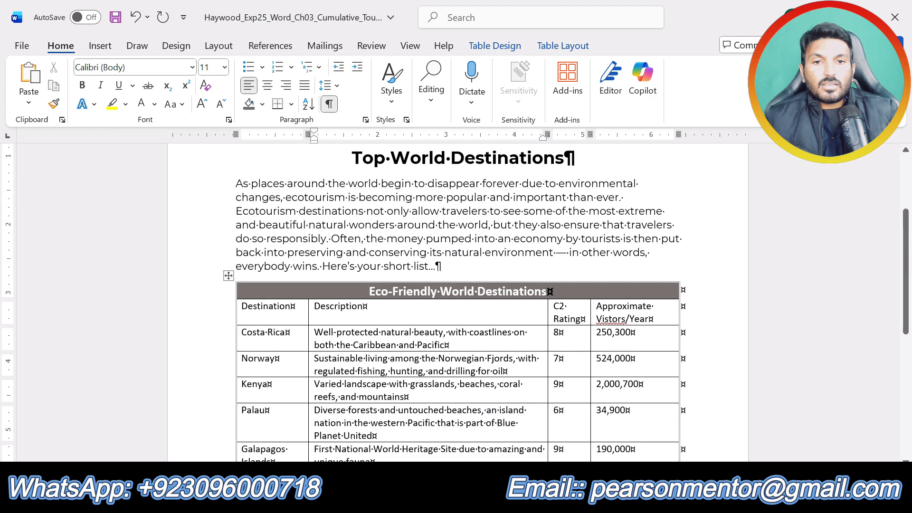
scroll(456, 304, up, 3)
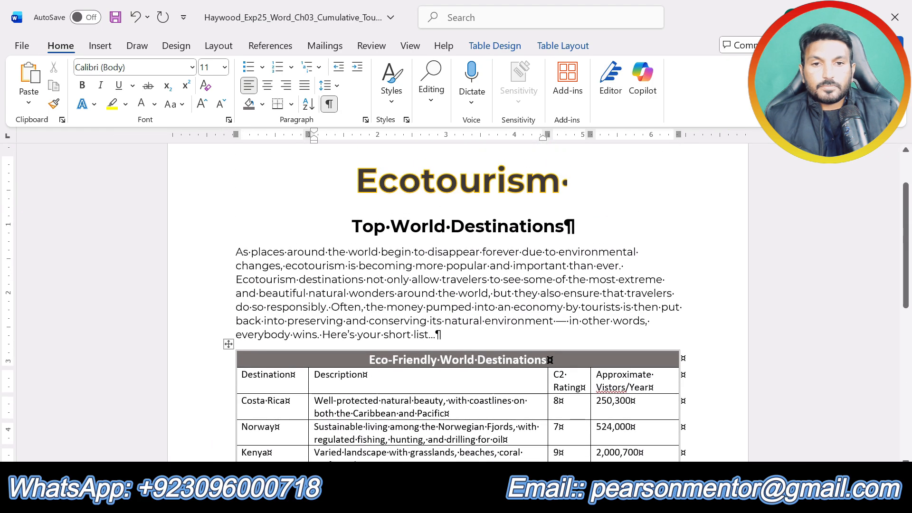
click(517, 451)
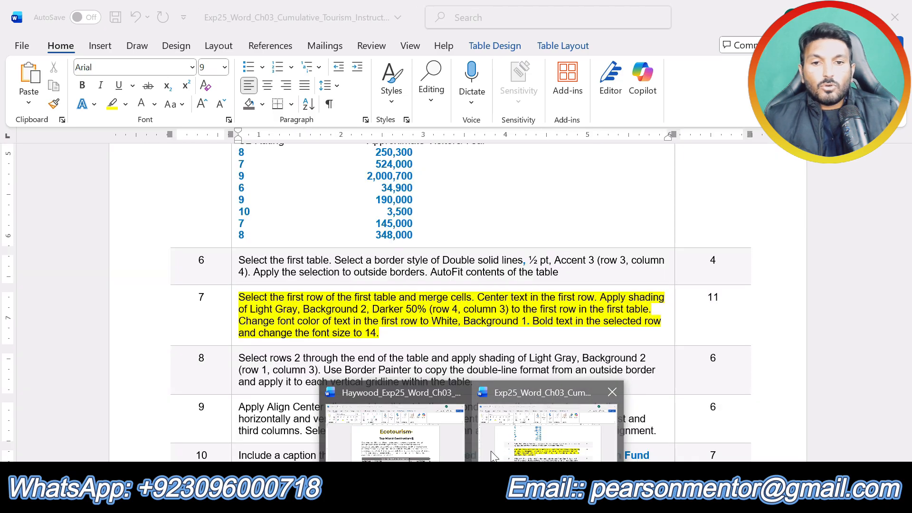
key(ctrl+z)
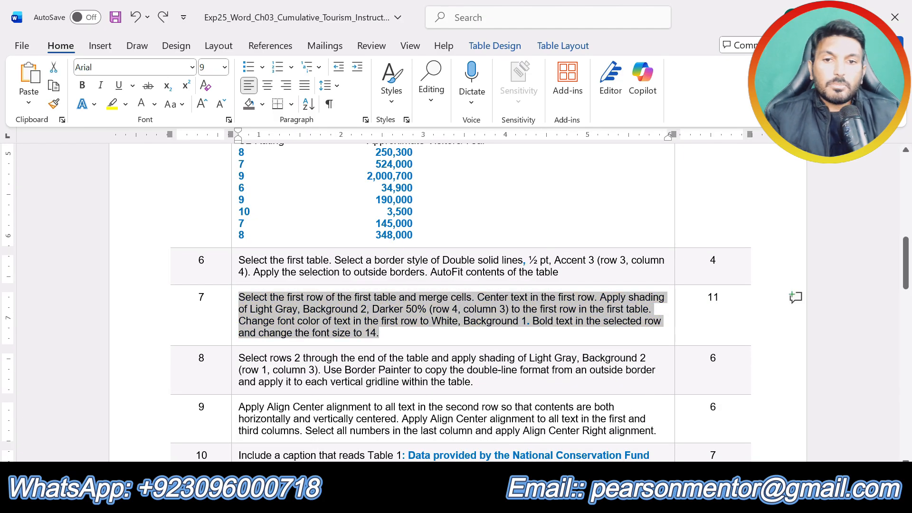
scroll(484, 333, down, 1)
drag(481, 343, 239, 318)
click(307, 298)
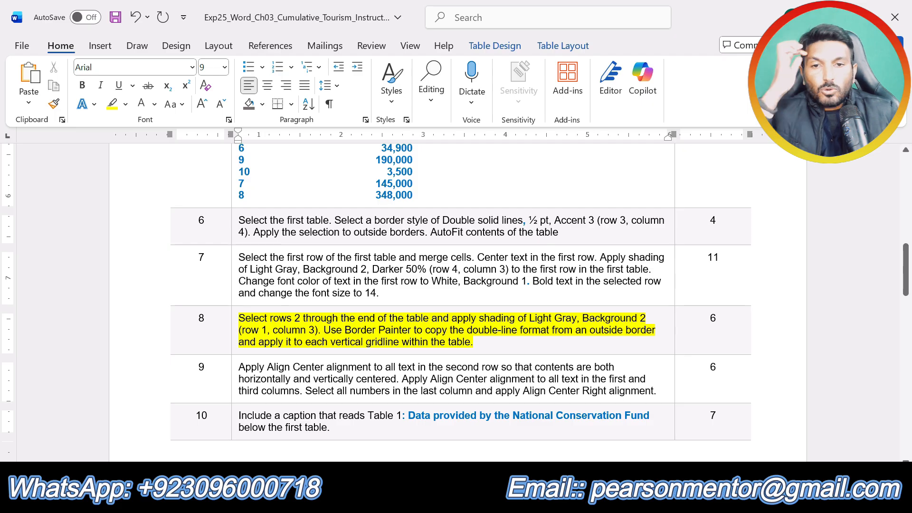
Step: Shade row 2 through the last row of the flyer's first table with Light Gray, Background 2
click(475, 499)
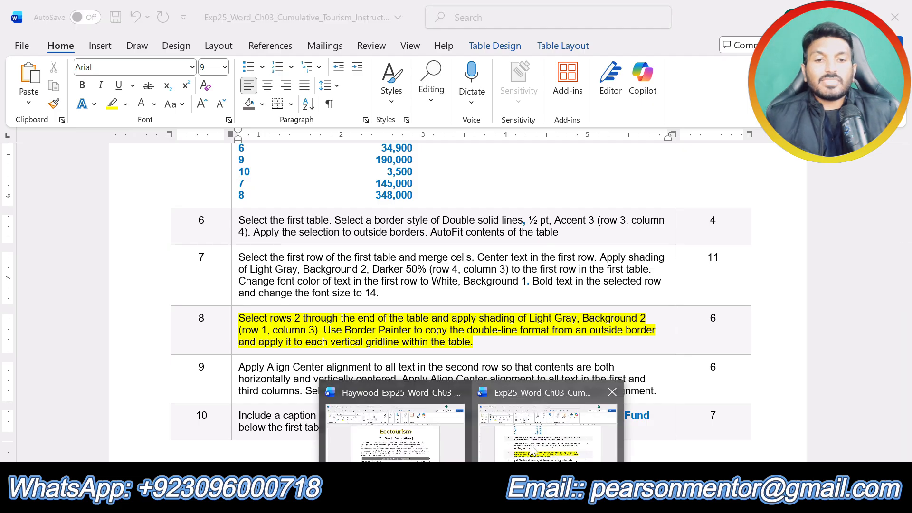
click(403, 435)
scroll(286, 295, down, 3)
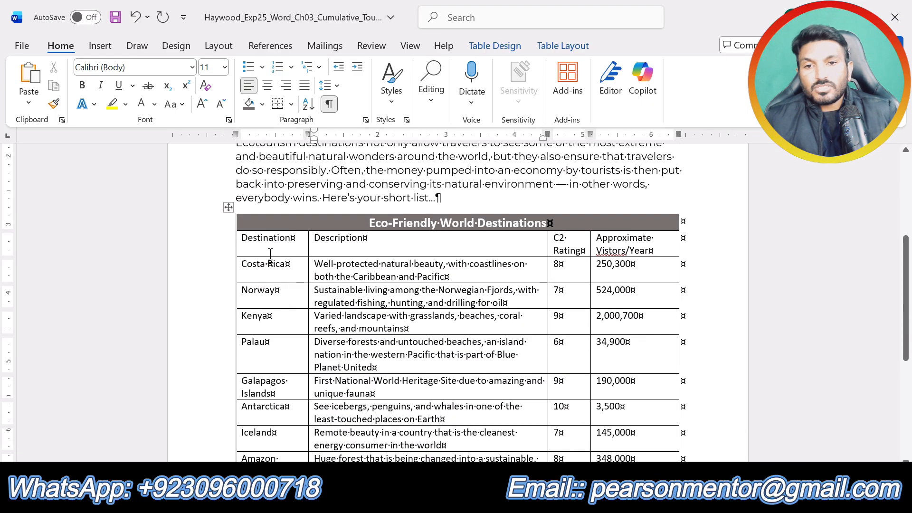
drag(244, 238, 627, 328)
scroll(457, 363, down, 3)
scroll(557, 390, up, 4)
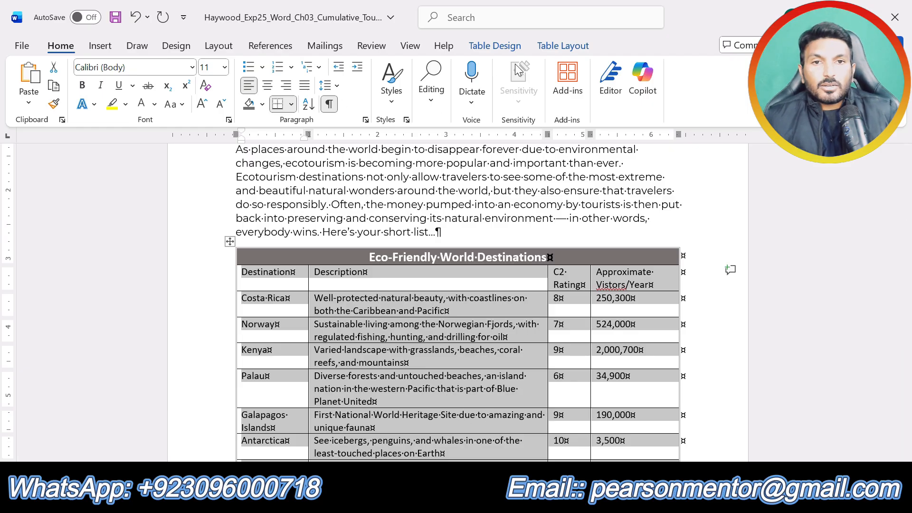
click(494, 46)
click(580, 99)
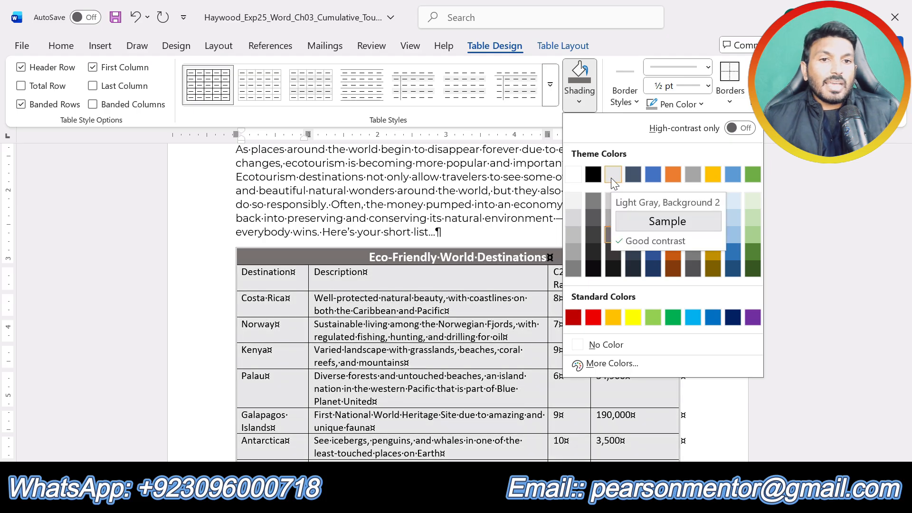
click(613, 175)
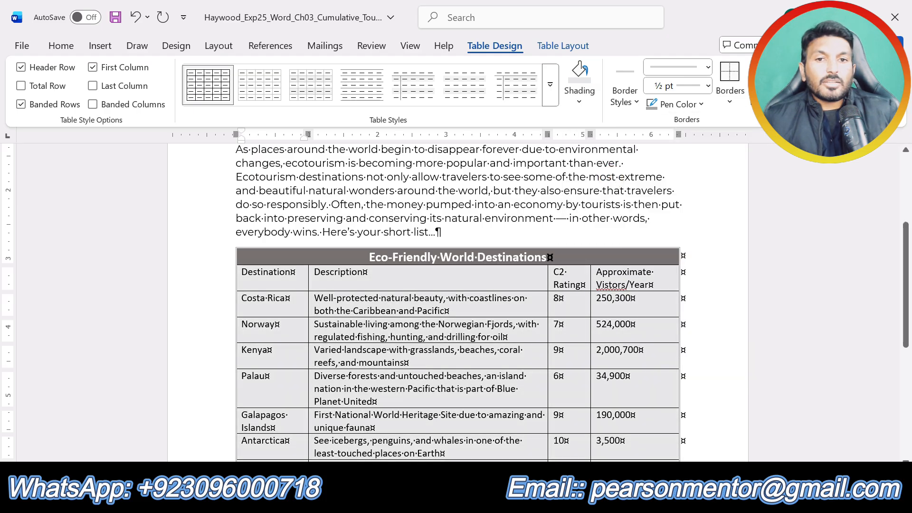
scroll(433, 352, up, 3)
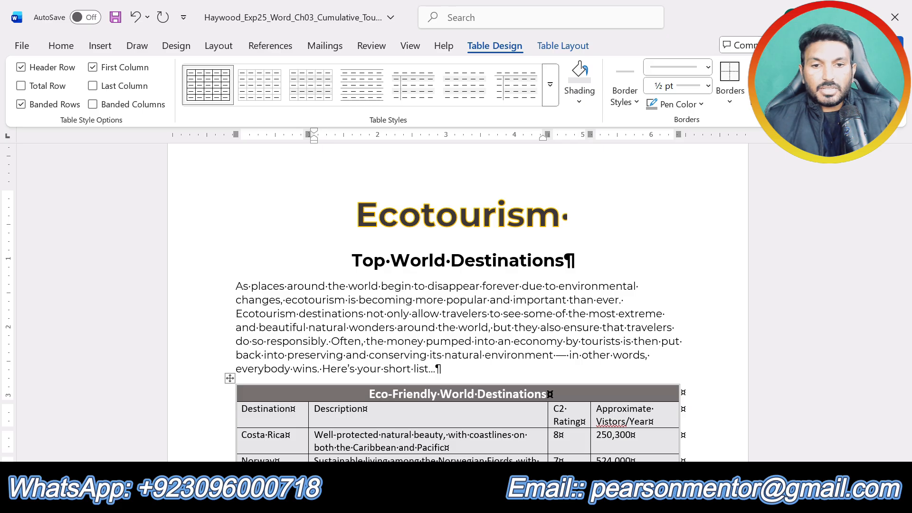
Step: Check step 8's border requirement and use Border Painter to apply the double-line format to each vertical gridline within the flyer's first table
click(473, 496)
click(528, 442)
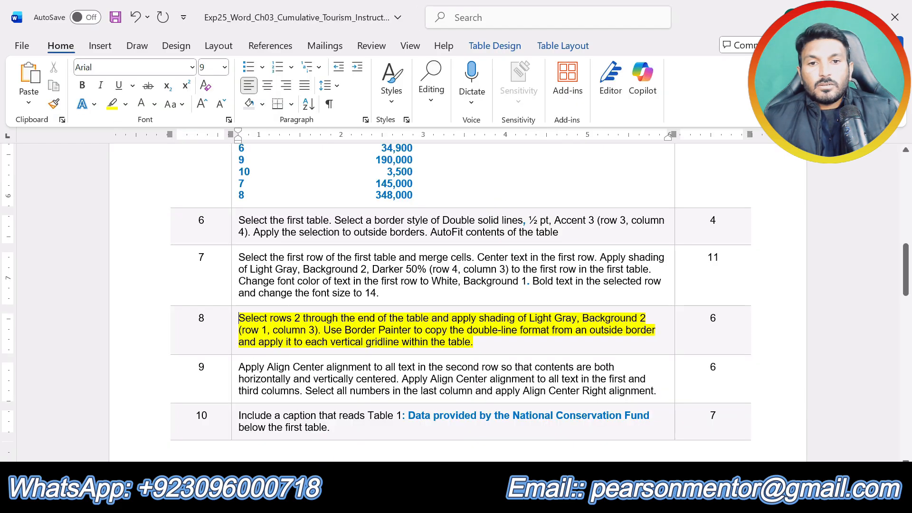
click(495, 347)
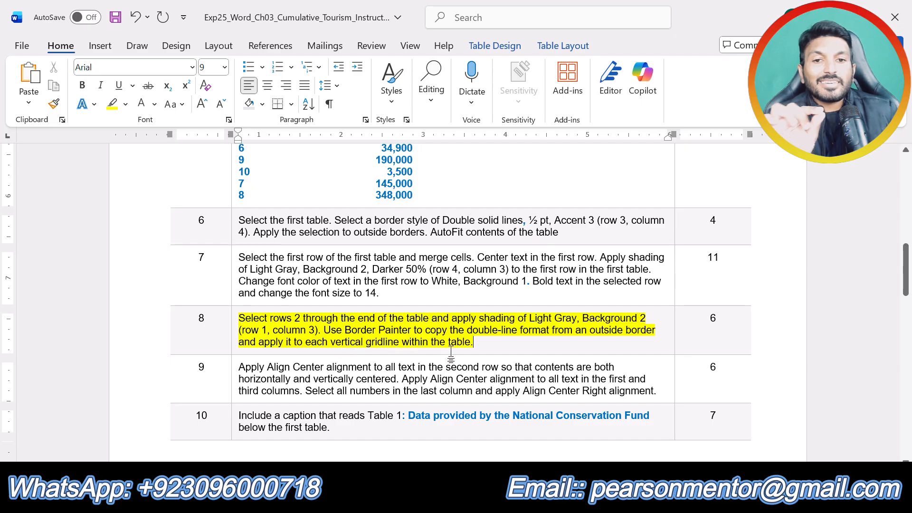
click(471, 500)
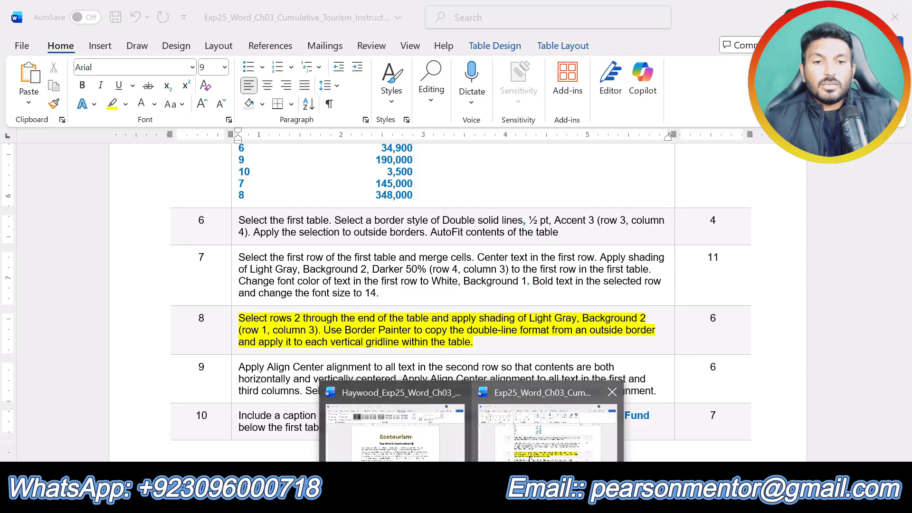
click(394, 433)
scroll(405, 363, down, 3)
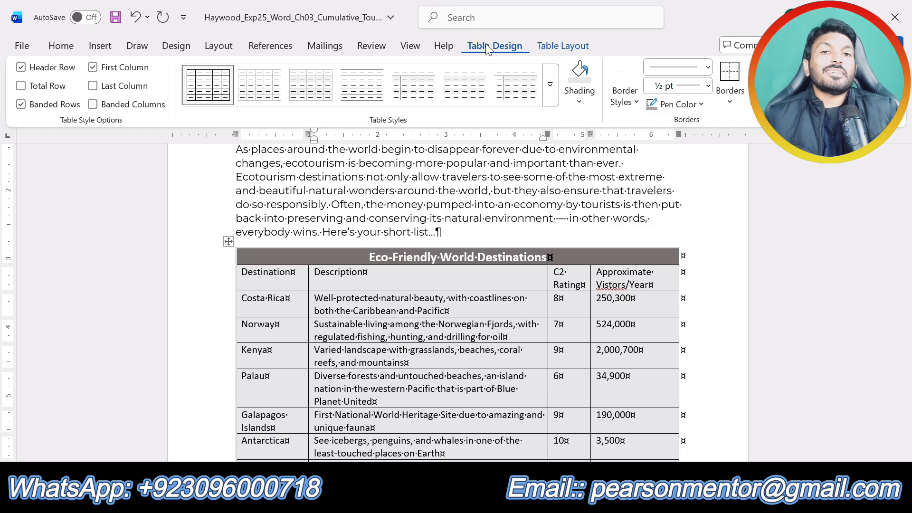
click(766, 84)
scroll(627, 278, down, 3)
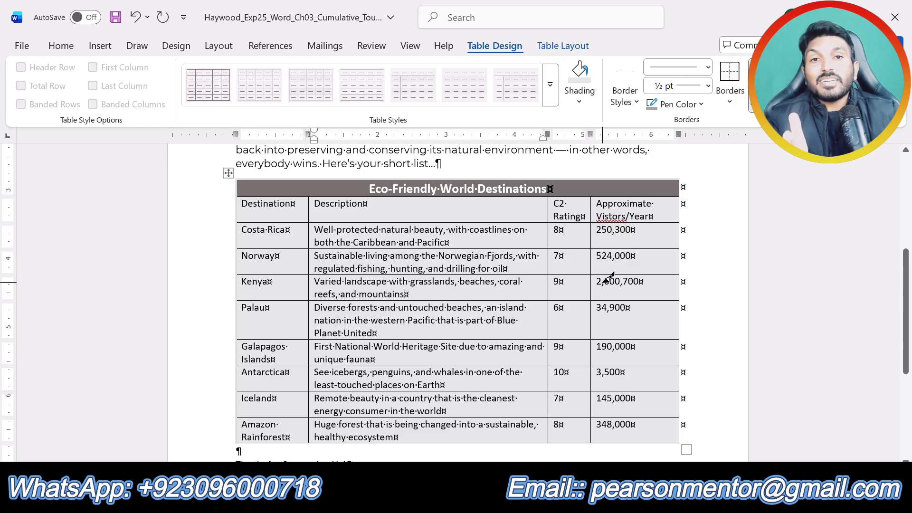
click(591, 200)
drag(591, 200, 591, 435)
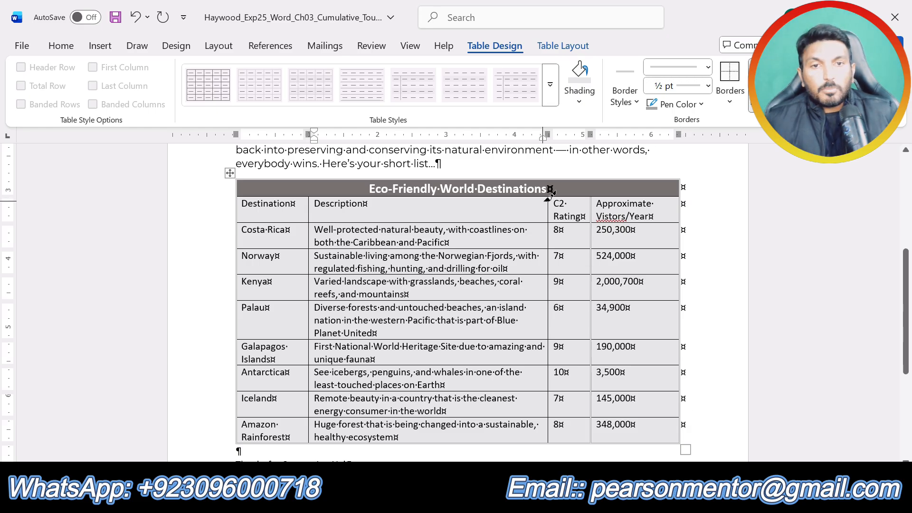
drag(548, 198, 556, 429)
drag(315, 192, 311, 441)
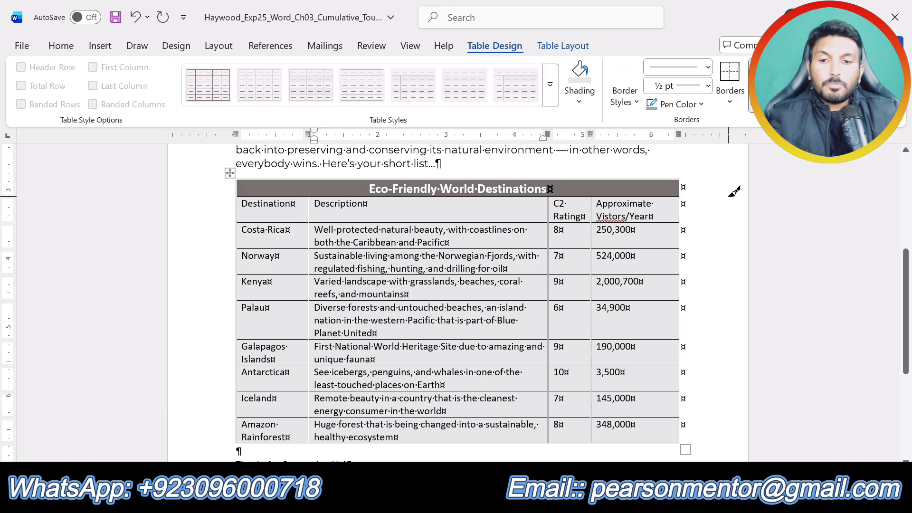
click(766, 85)
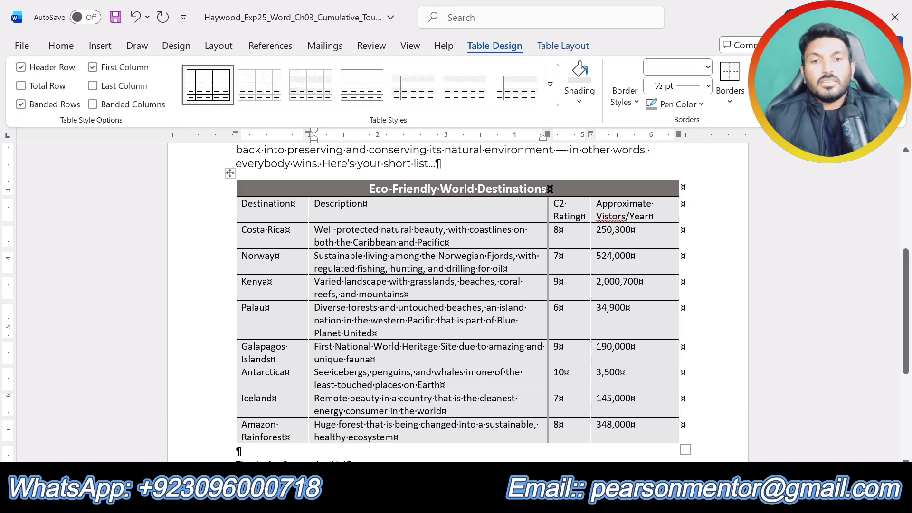
Step: Remove the yellow highlight from step 8 in the instructions document and highlight the step 9 text in yellow instead
key(alt+Tab)
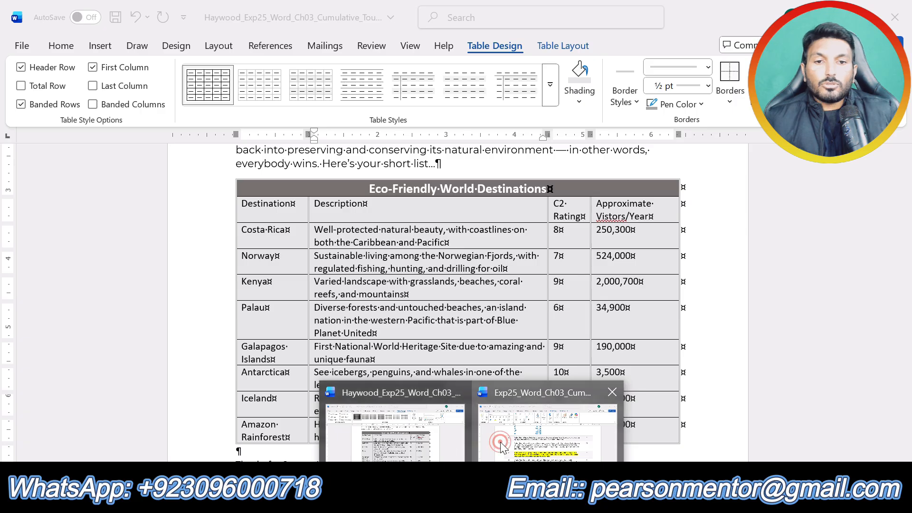
click(547, 432)
scroll(491, 403, down, 3)
scroll(491, 403, down, 15)
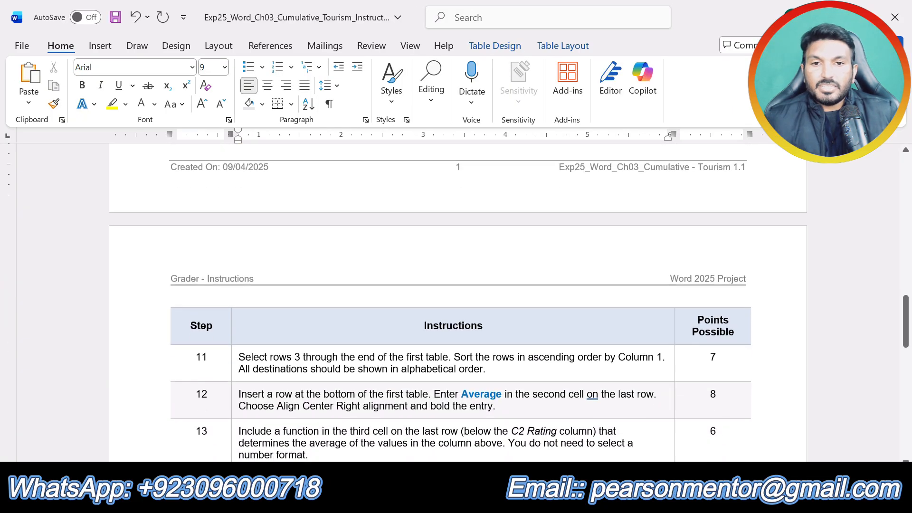
scroll(456, 304, up, 15)
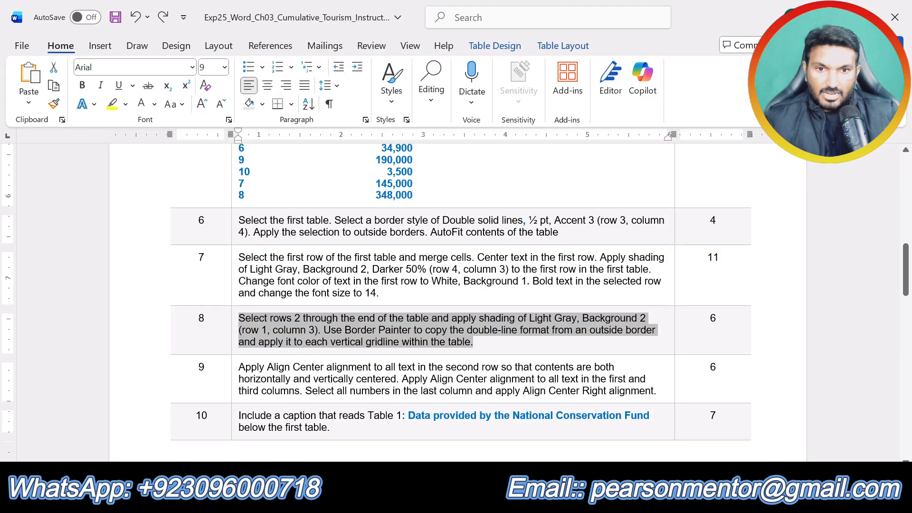
drag(657, 391, 239, 367)
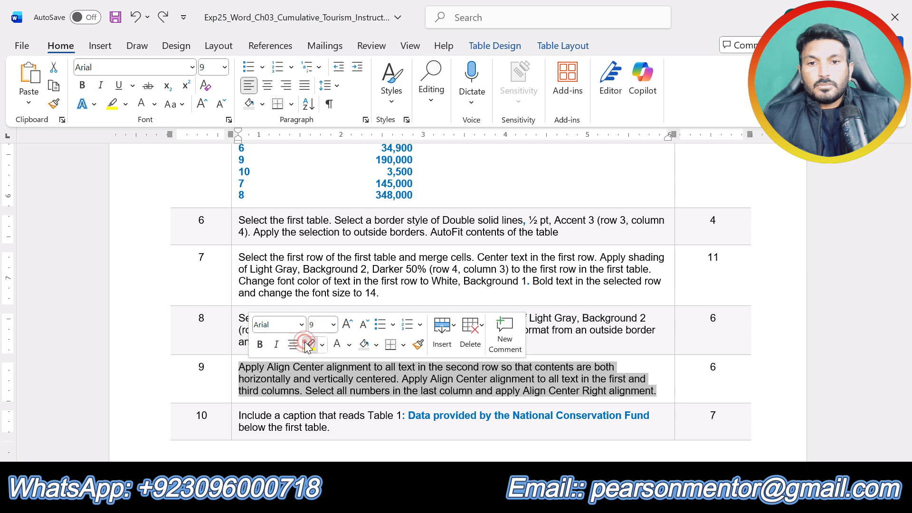
click(306, 344)
click(356, 390)
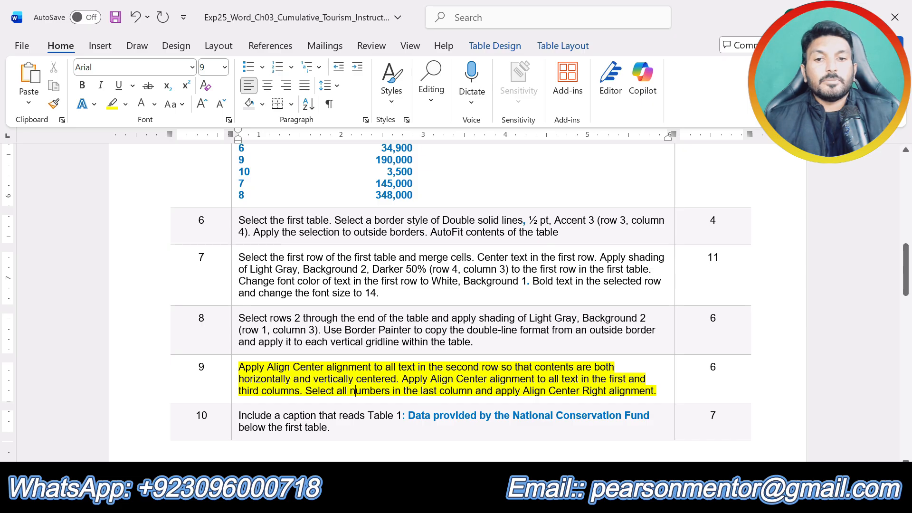
Step: In the flyer's first table, apply Align Center alignment to all text in the second row
mouse_move(472, 501)
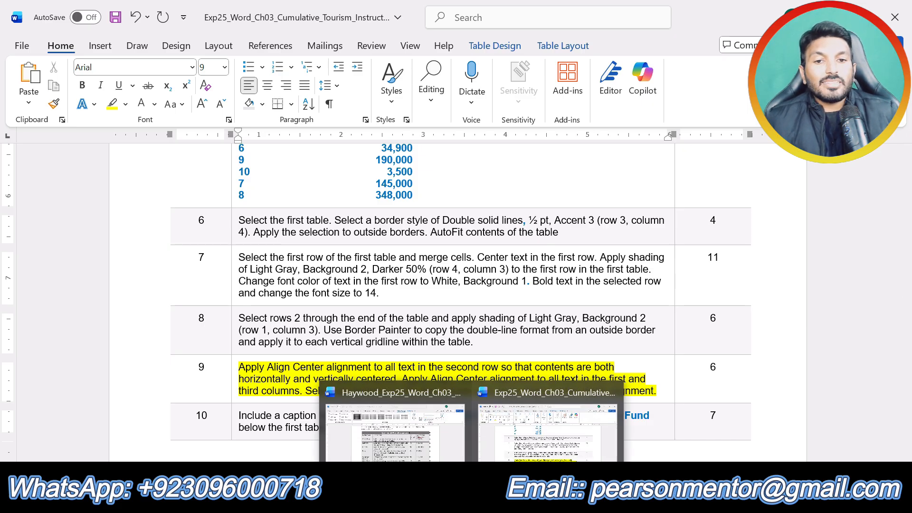
click(394, 427)
drag(653, 214, 271, 204)
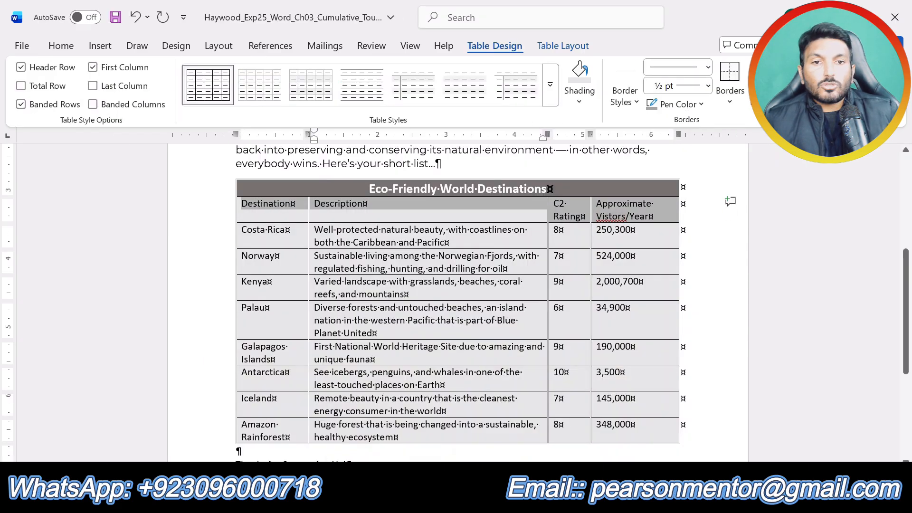
scroll(427, 285, up, 3)
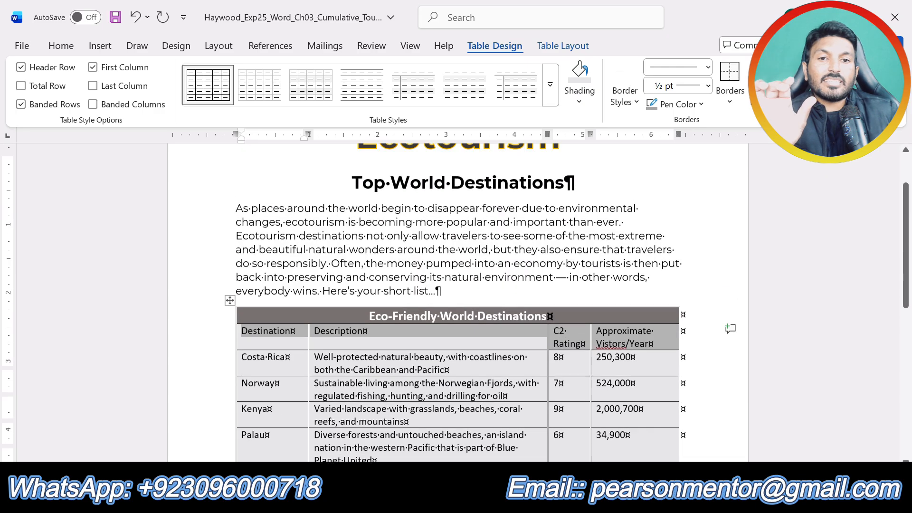
scroll(456, 304, up, 1)
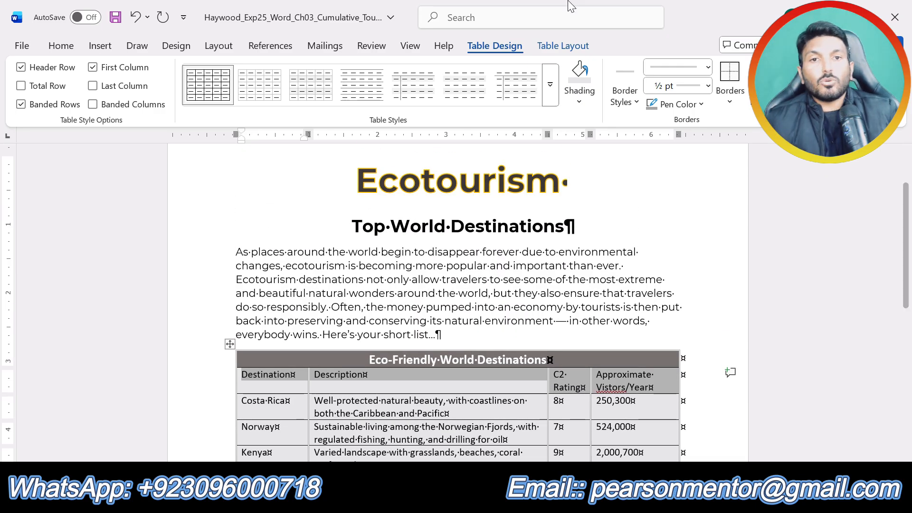
click(567, 47)
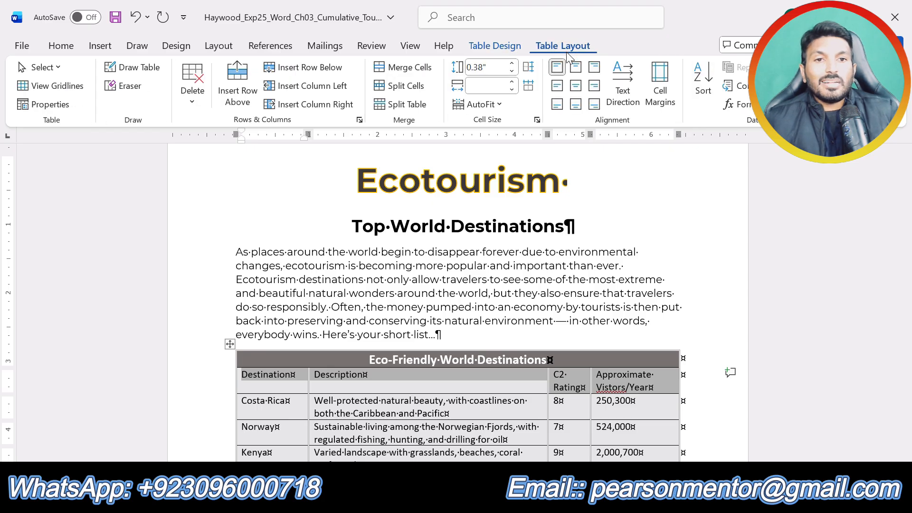
click(576, 86)
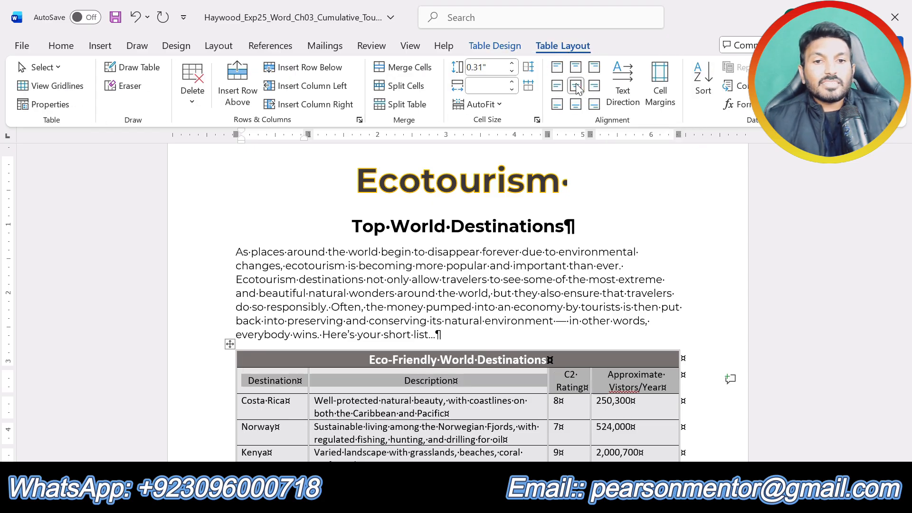
click(612, 310)
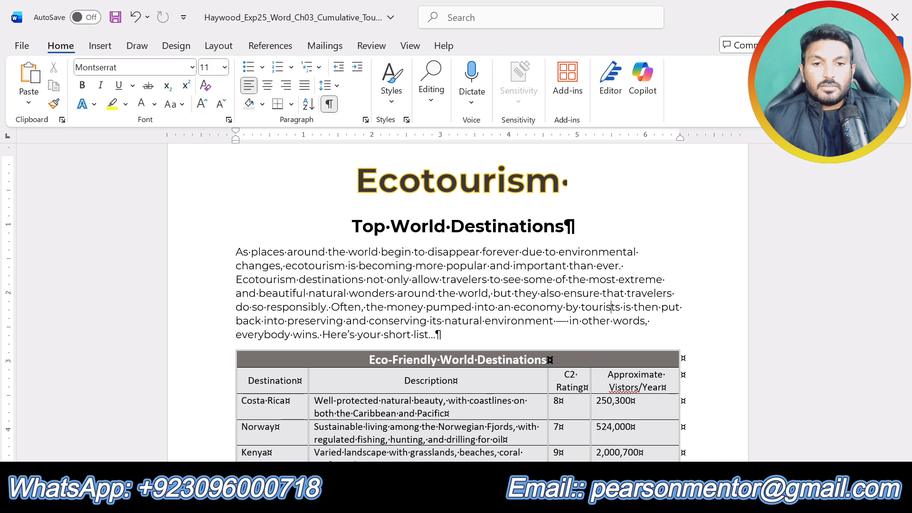
Step: Check step 9's column requirement in the instructions and apply Align Center alignment to the first column of the flyer's first table from row 2 down
click(471, 502)
click(547, 432)
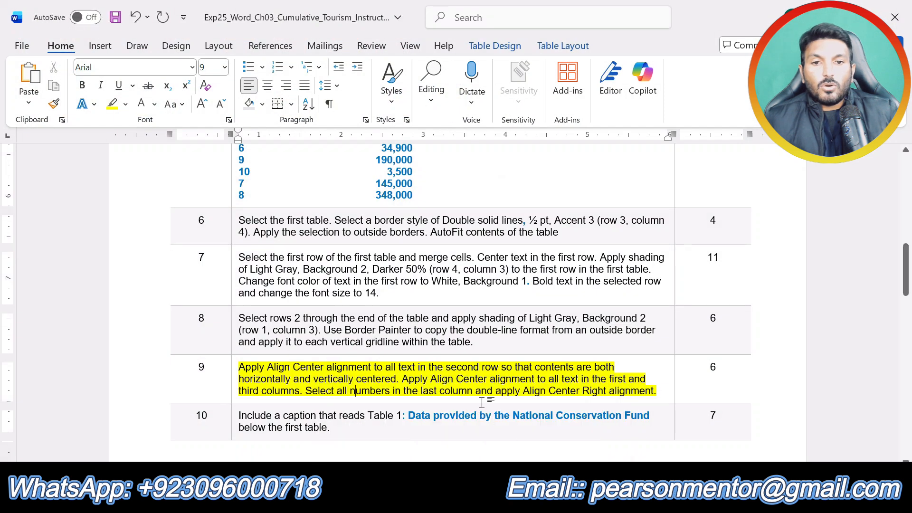
scroll(461, 285, down, 2)
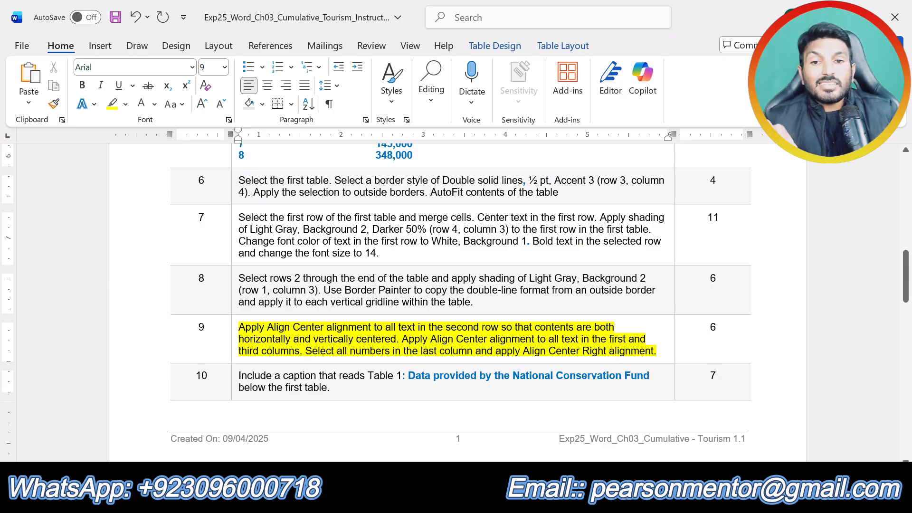
click(473, 496)
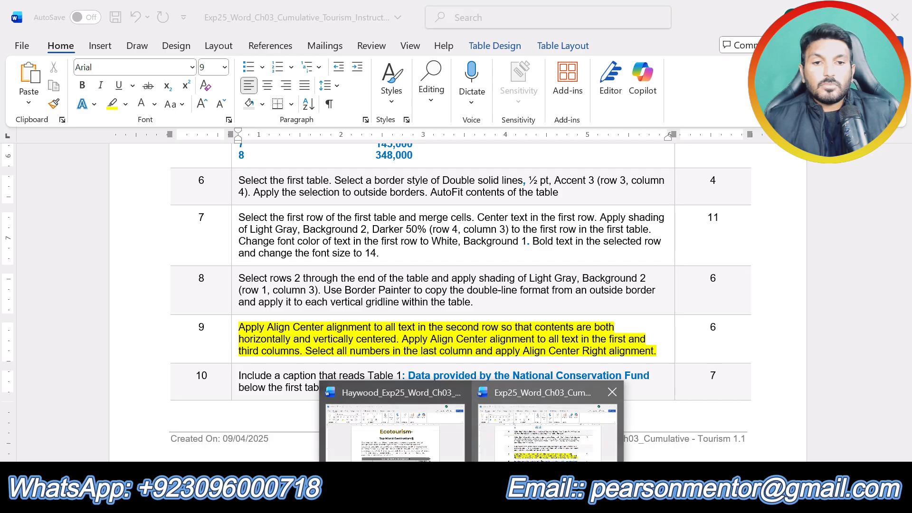
click(429, 438)
scroll(428, 352, down, 4)
scroll(458, 305, down, 1)
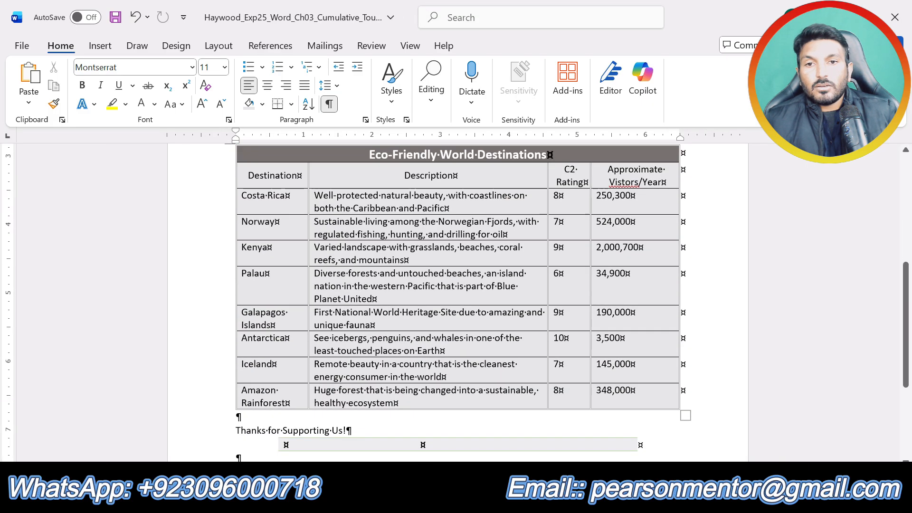
drag(250, 172, 273, 403)
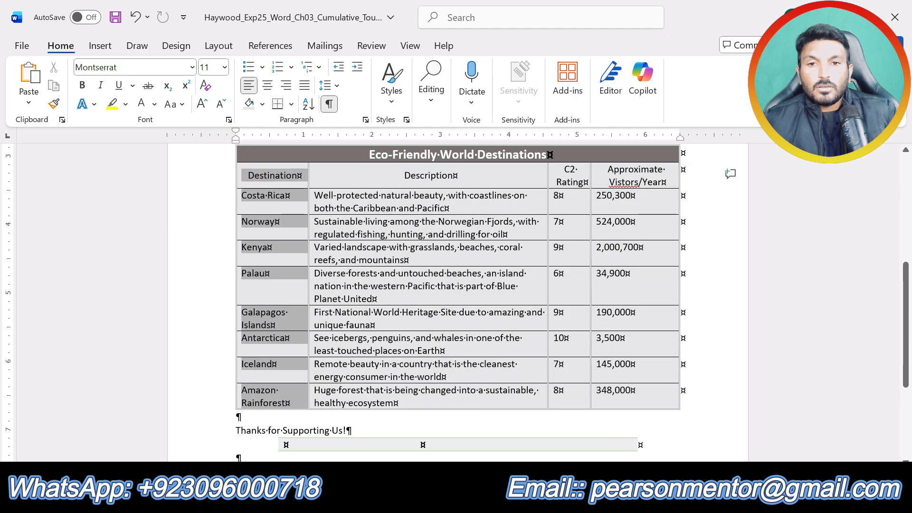
click(565, 50)
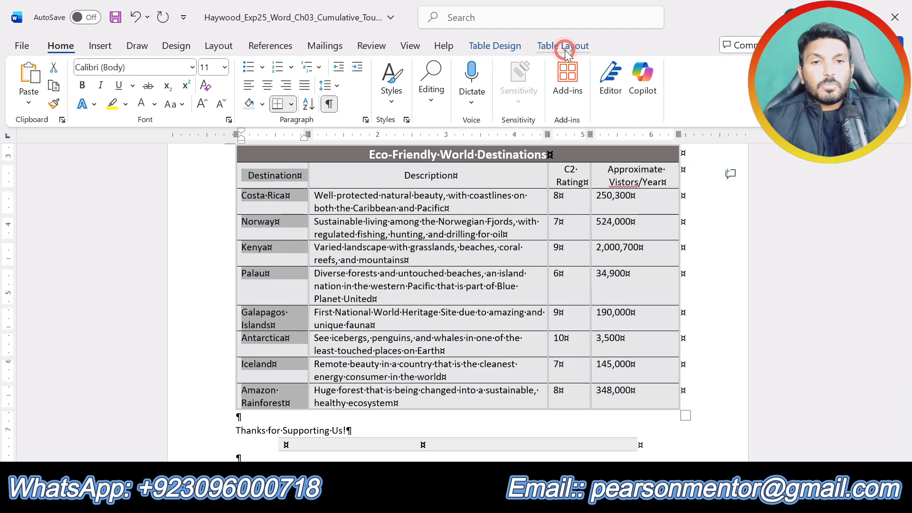
click(575, 85)
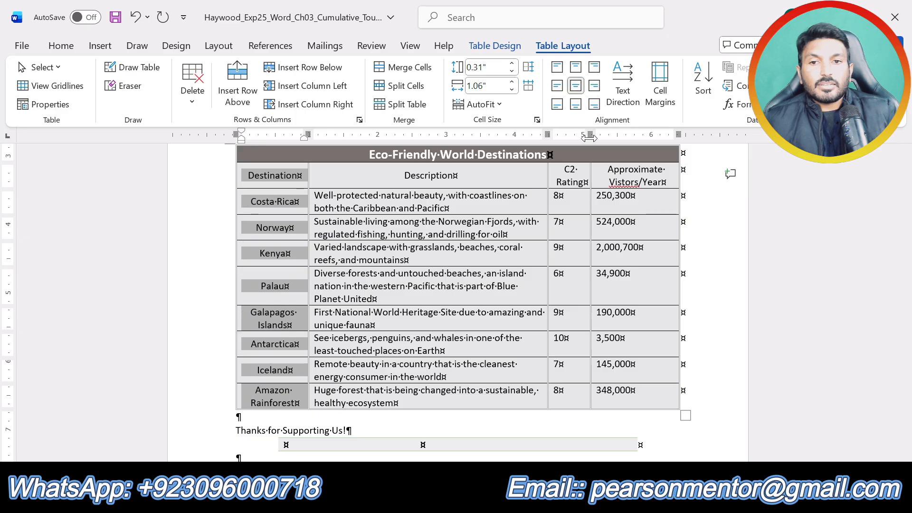
Step: Apply Align Center alignment to the C2 Rating column, from its heading through the Amazon Rainforest row
click(628, 252)
drag(562, 173, 566, 394)
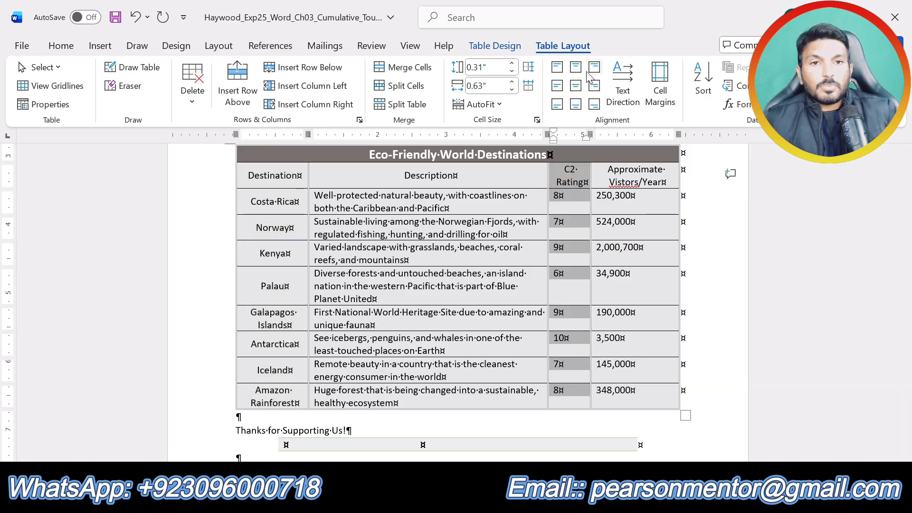
click(575, 85)
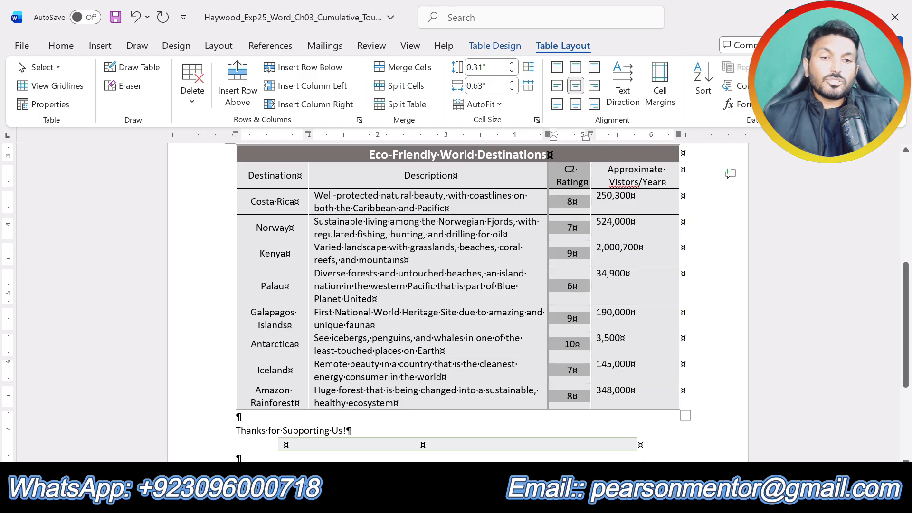
click(698, 389)
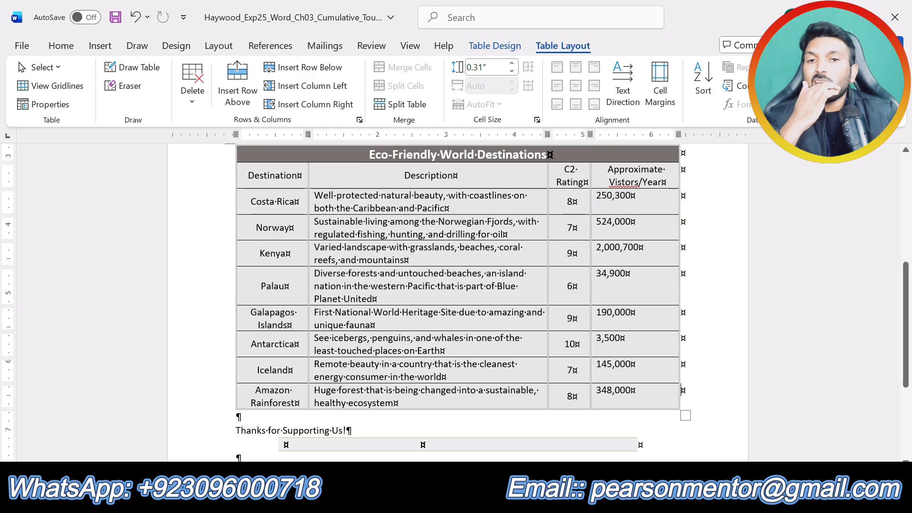
Step: Check step 9's last requirement in the instructions and apply Align Center Right alignment to all numbers in the last column of the flyer's first table
scroll(457, 304, up, 2)
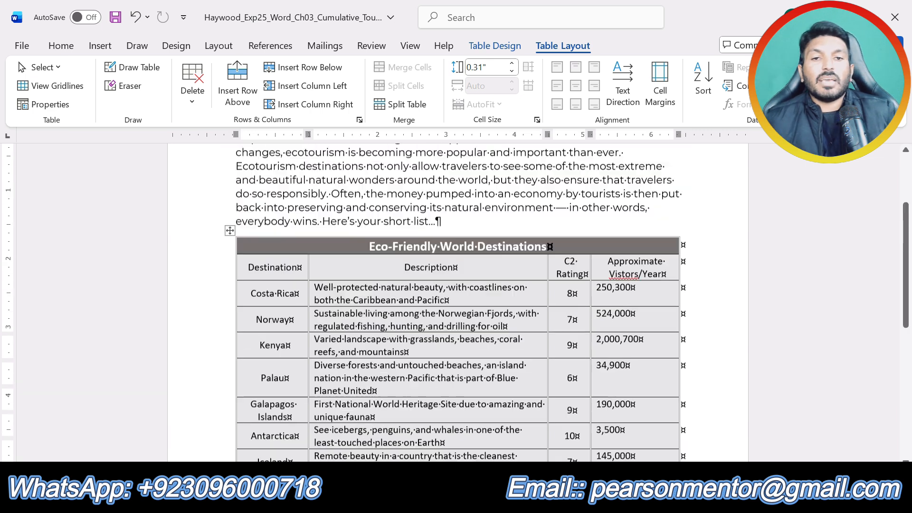
scroll(458, 304, up, 3)
click(471, 501)
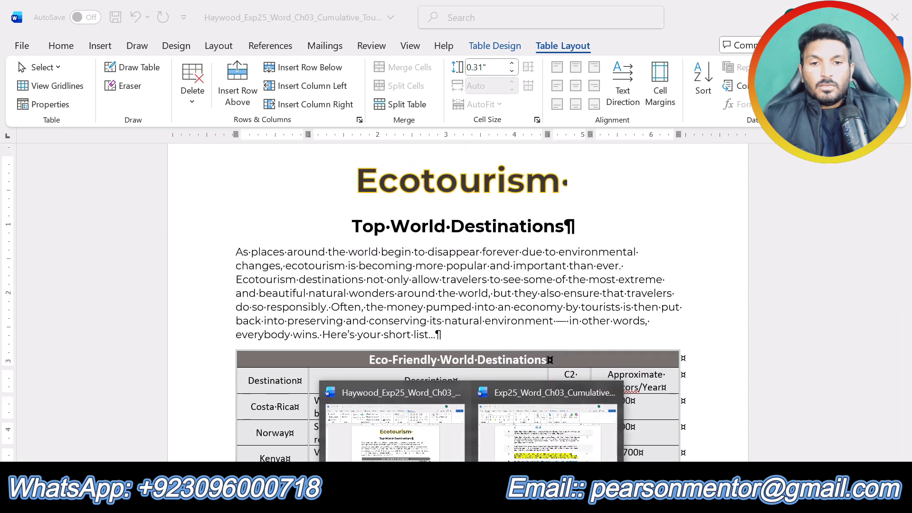
click(573, 423)
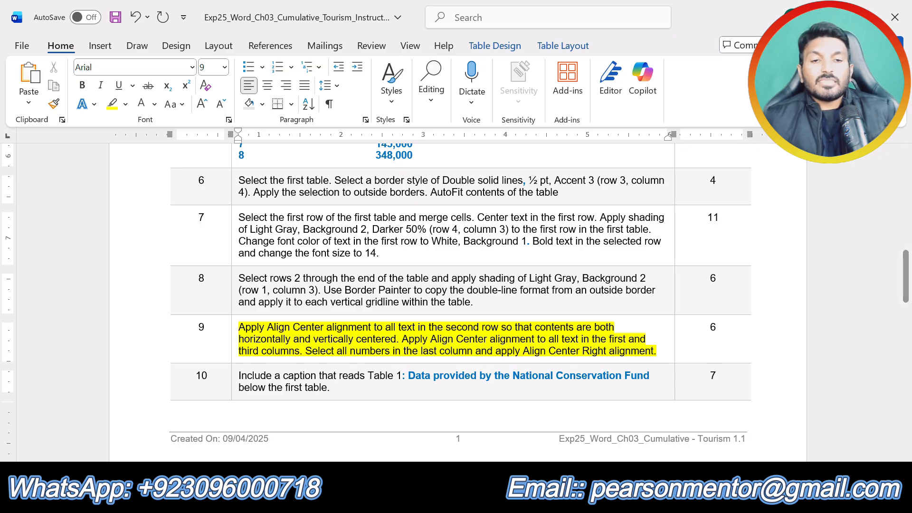
mouse_move(473, 497)
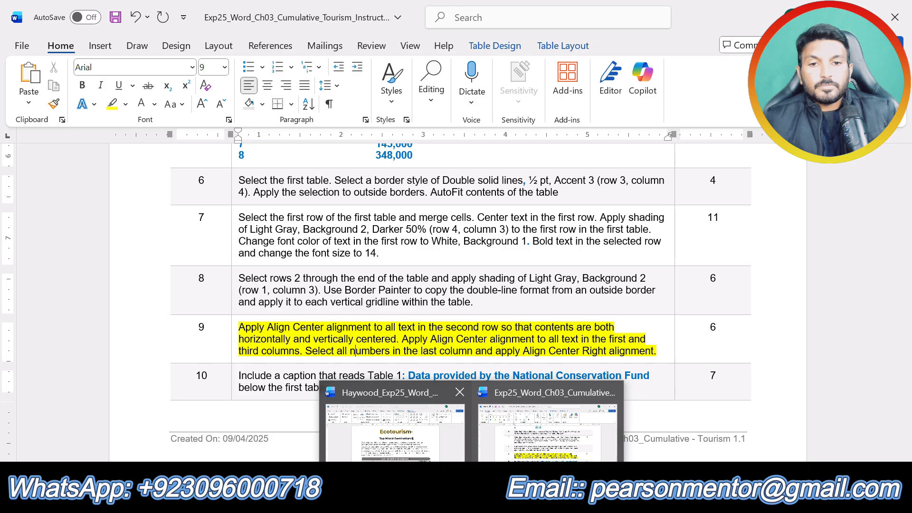
click(428, 442)
scroll(575, 344, down, 1)
scroll(456, 304, down, 2)
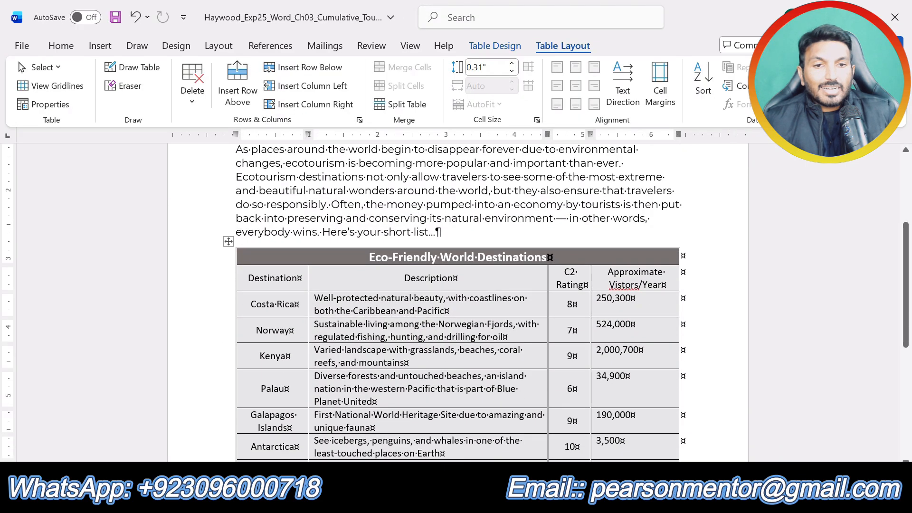
drag(598, 298, 627, 392)
scroll(620, 373, down, 3)
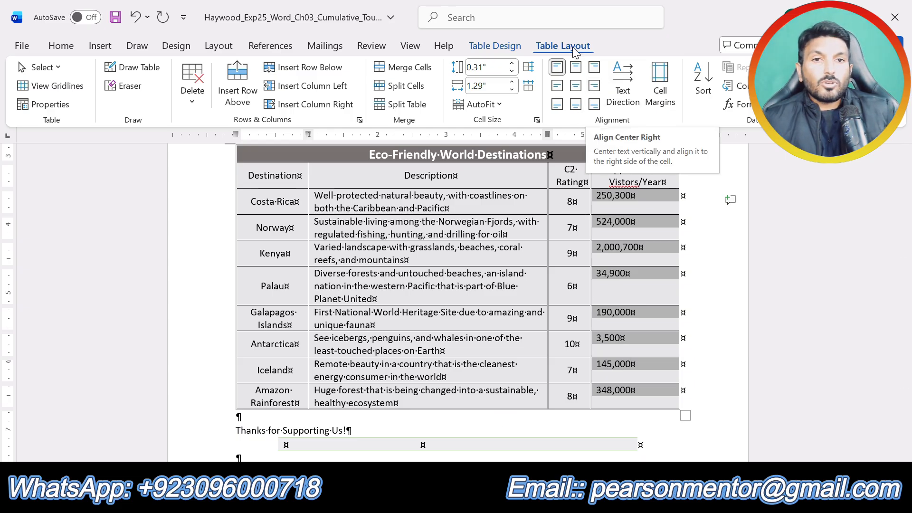
click(595, 85)
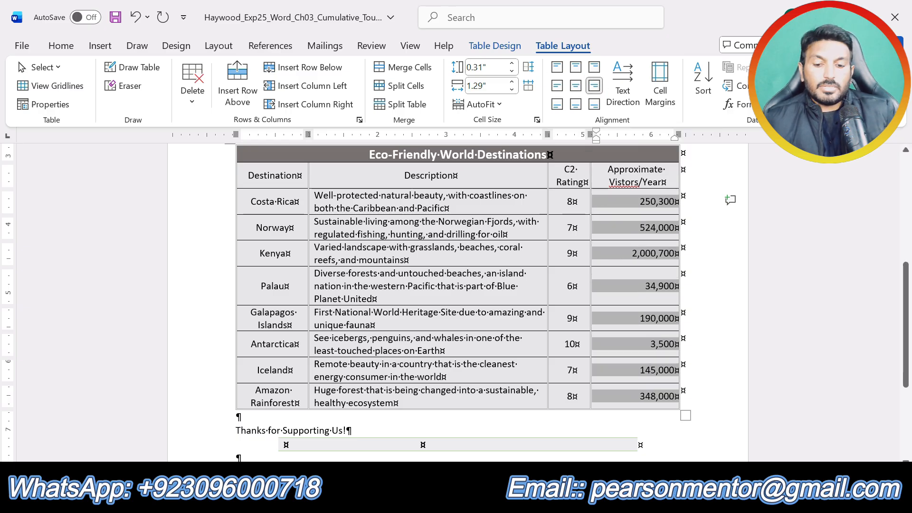
click(715, 279)
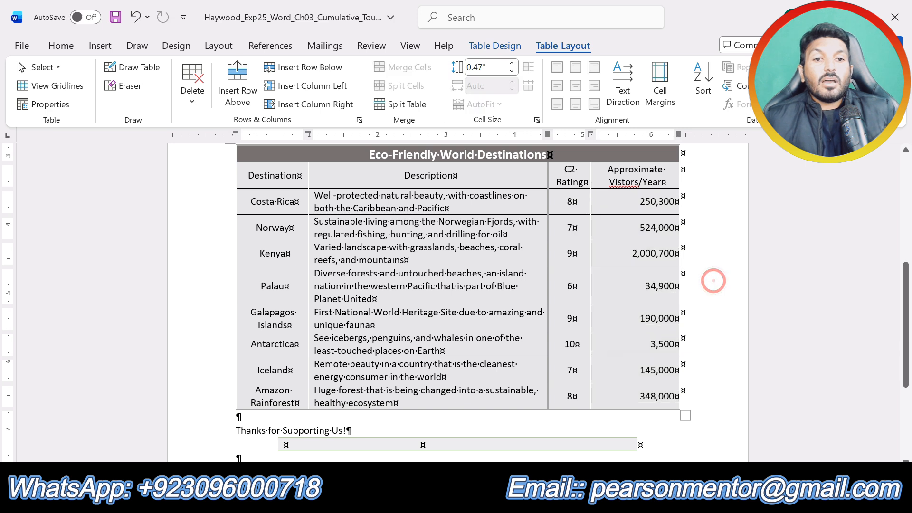
scroll(715, 279, up, 4)
scroll(456, 302, up, 3)
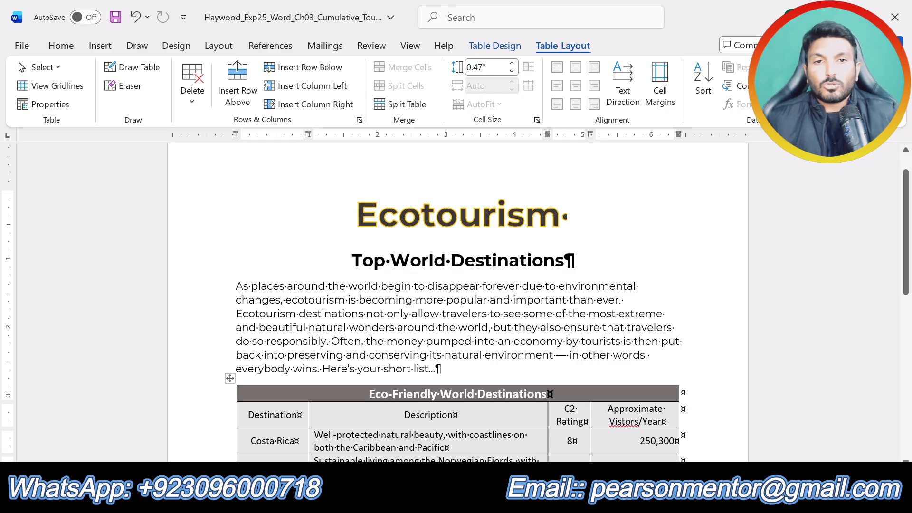
click(656, 297)
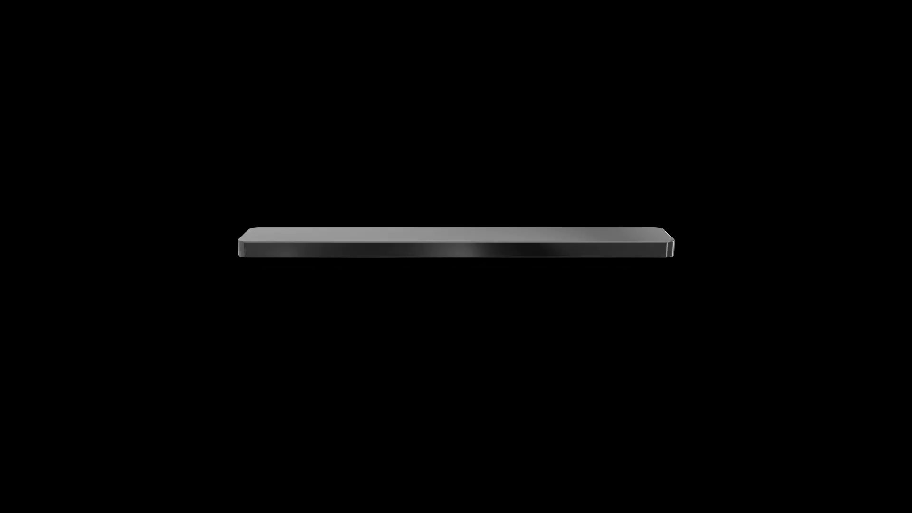